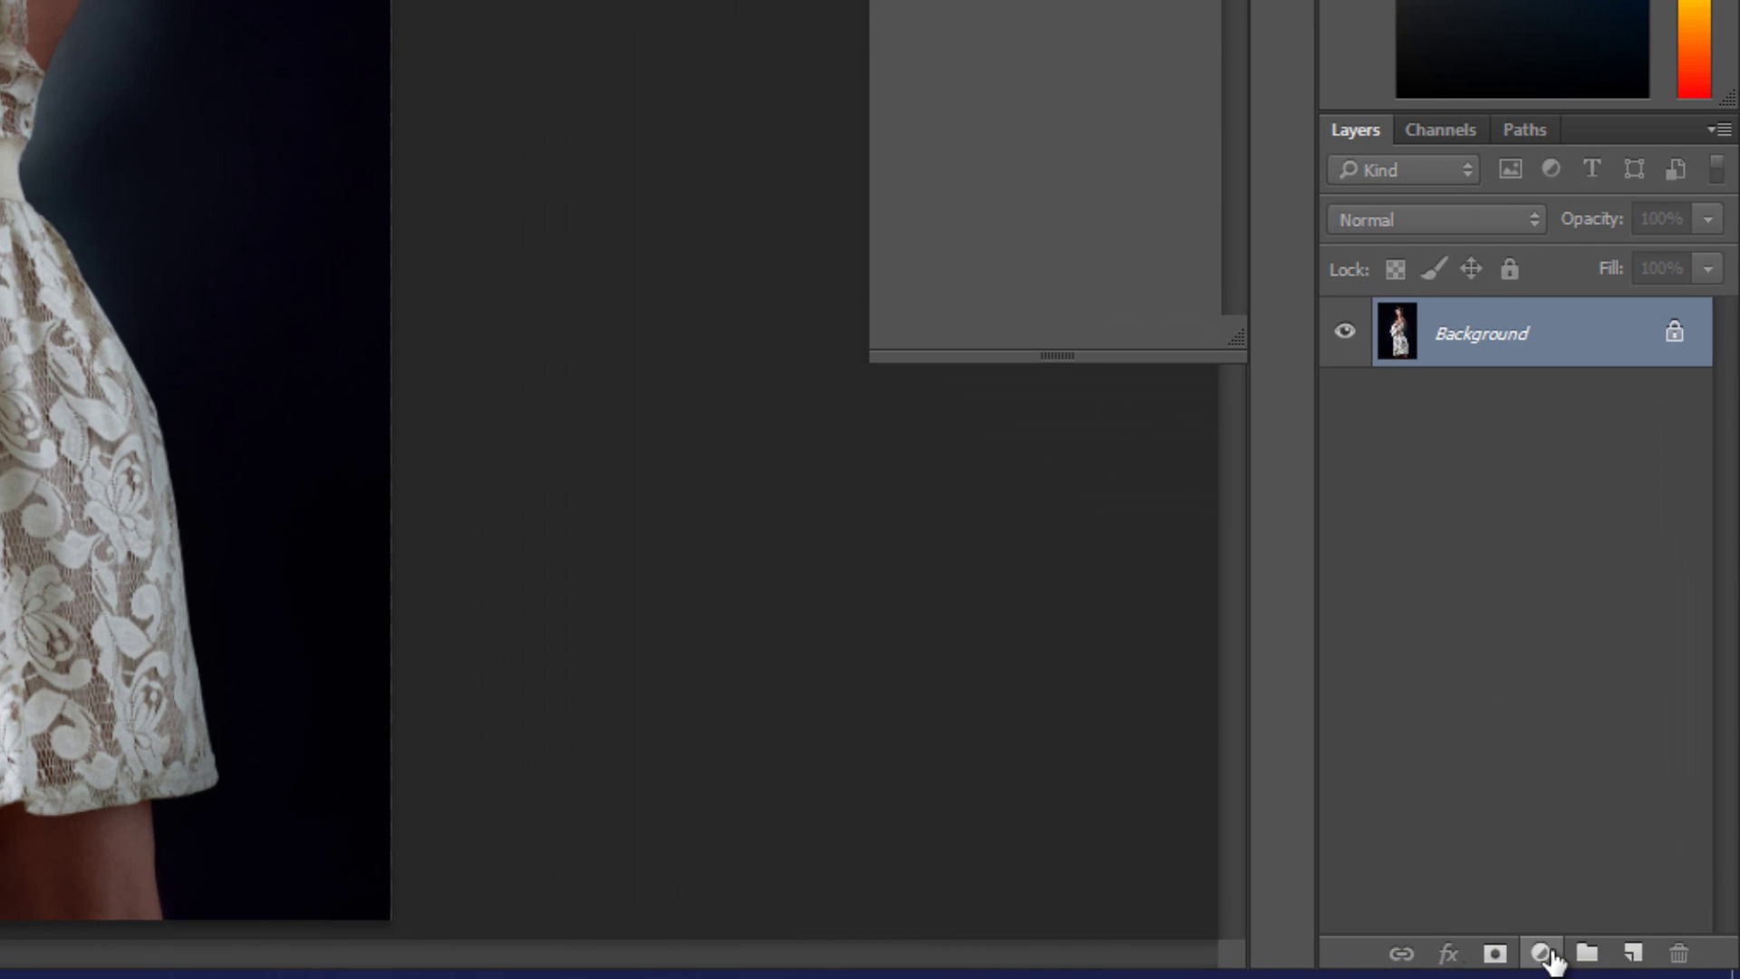
Add a Hue/Saturation adjustment layer above the Background layer and try out its master hue adjustment
click(1543, 954)
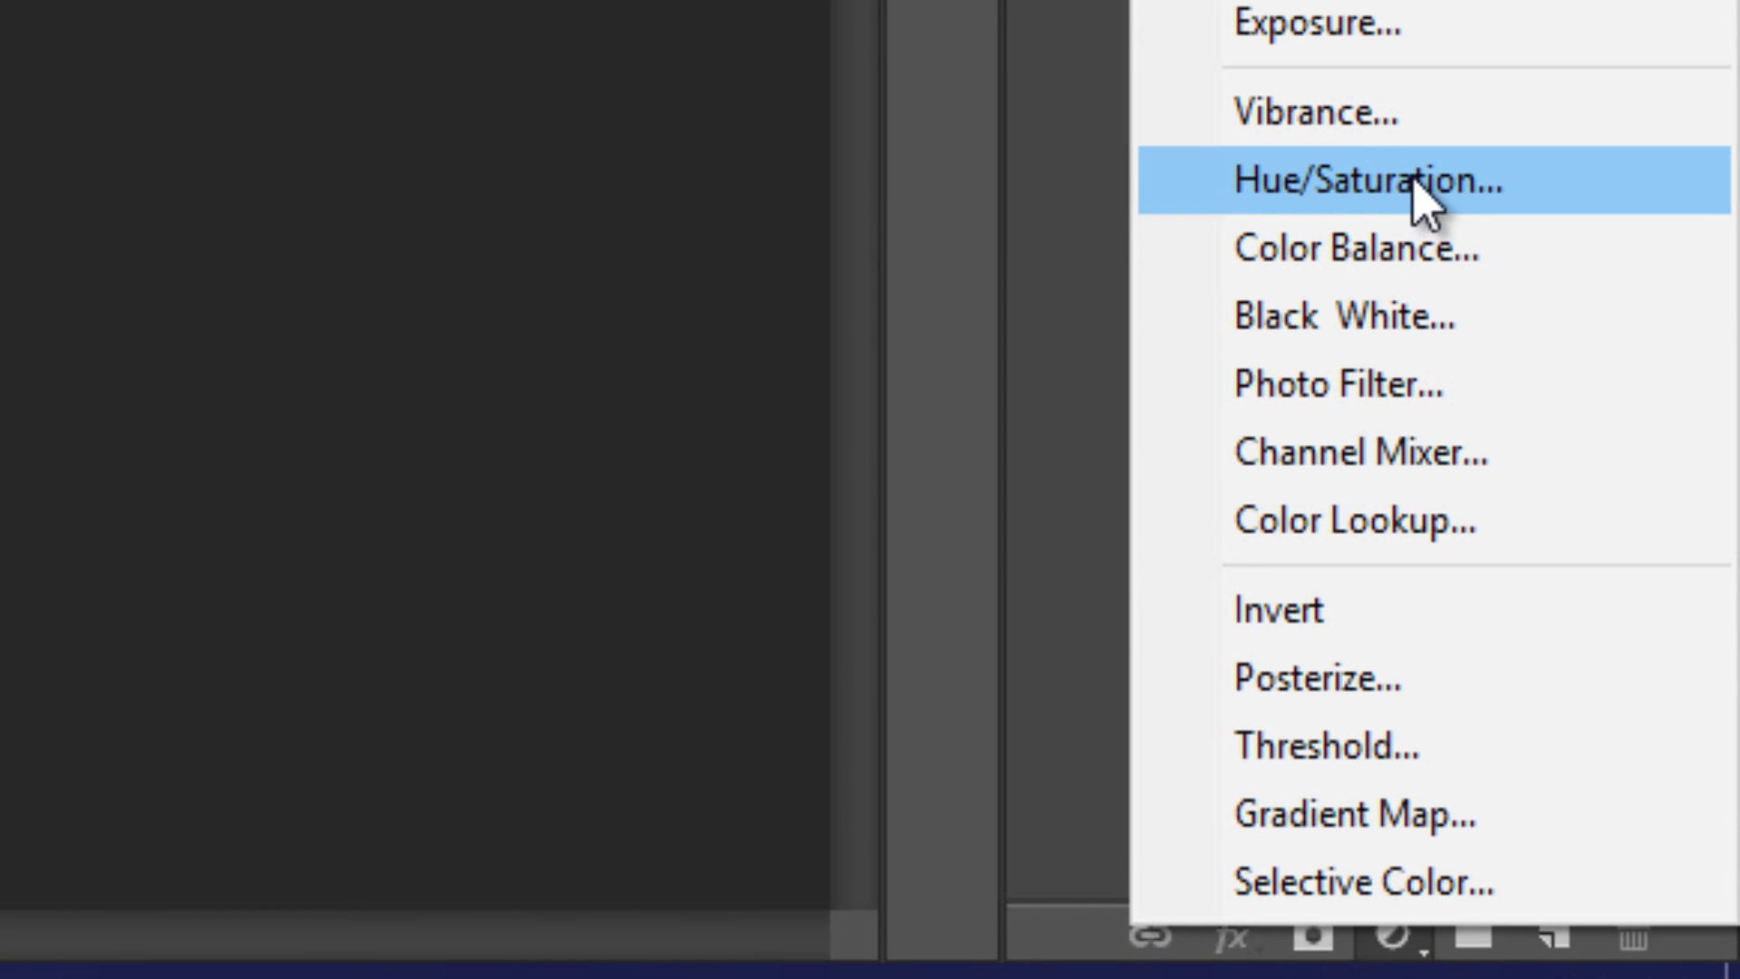
click(1414, 179)
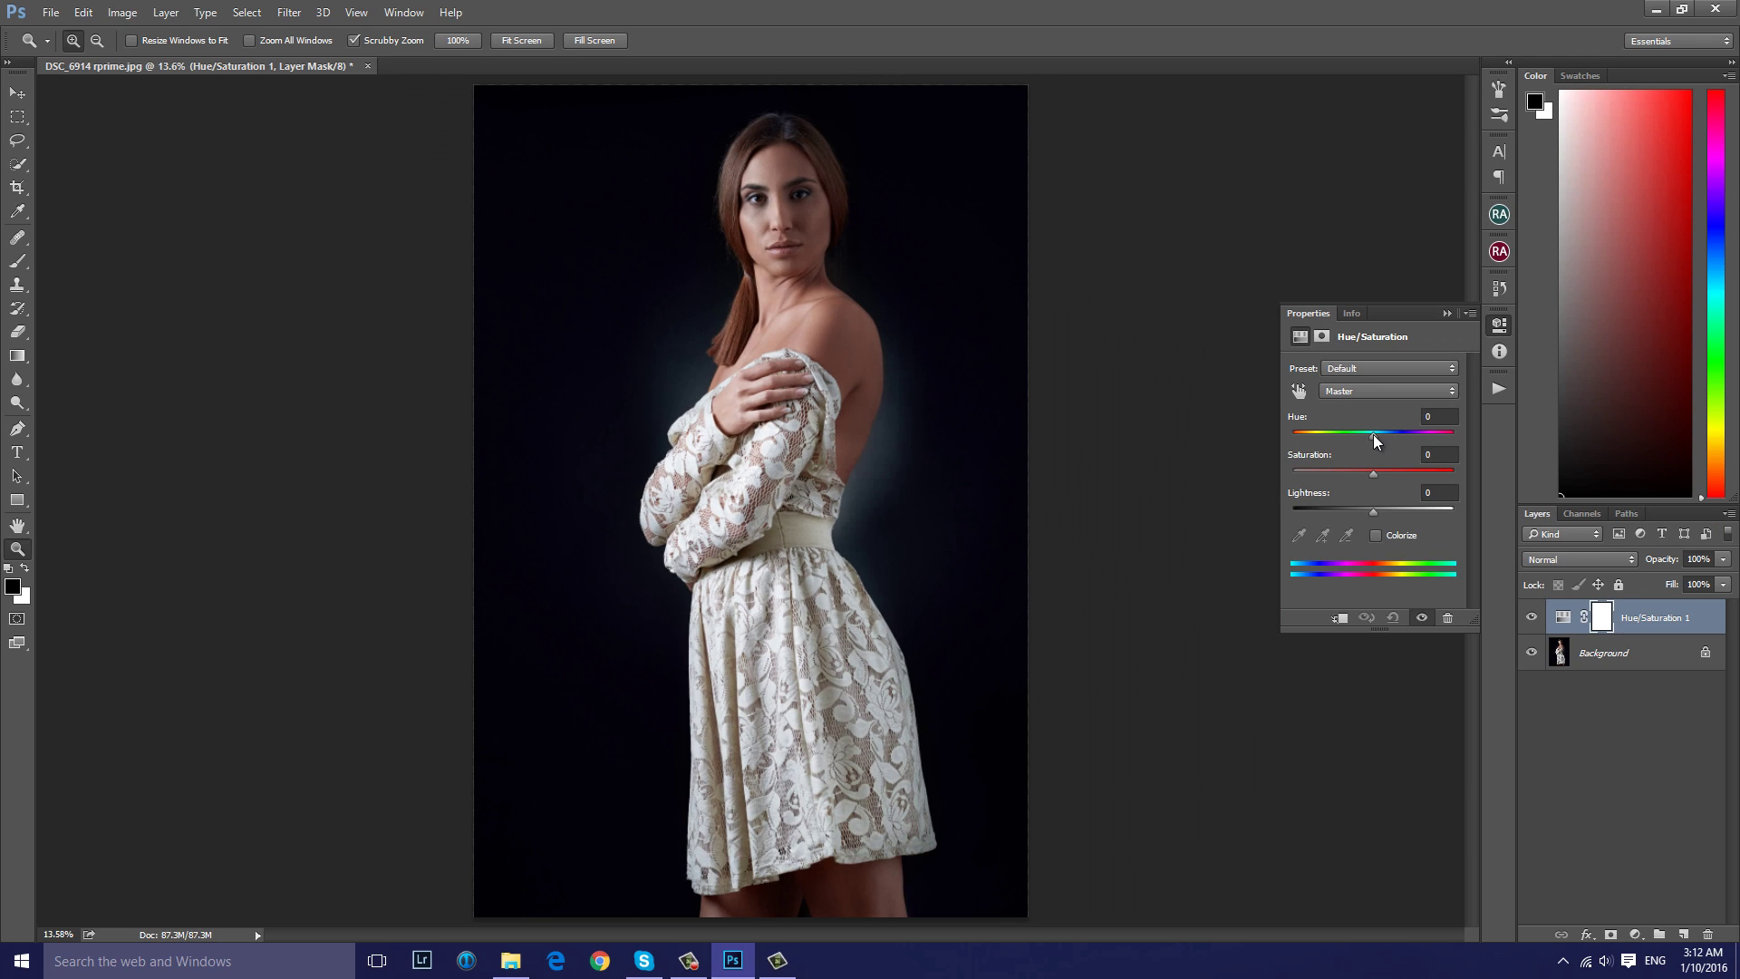
drag(1144, 595, 1083, 607)
mouse_move(1349, 444)
mouse_down()
mouse_move(1405, 440)
mouse_move(1339, 444)
mouse_move(1373, 442)
mouse_up()
drag(1371, 437, 1378, 437)
Target the Reds range in the Hue/Saturation adjustment and shift it by sampling the woman's skin with the eyedropper
click(1426, 395)
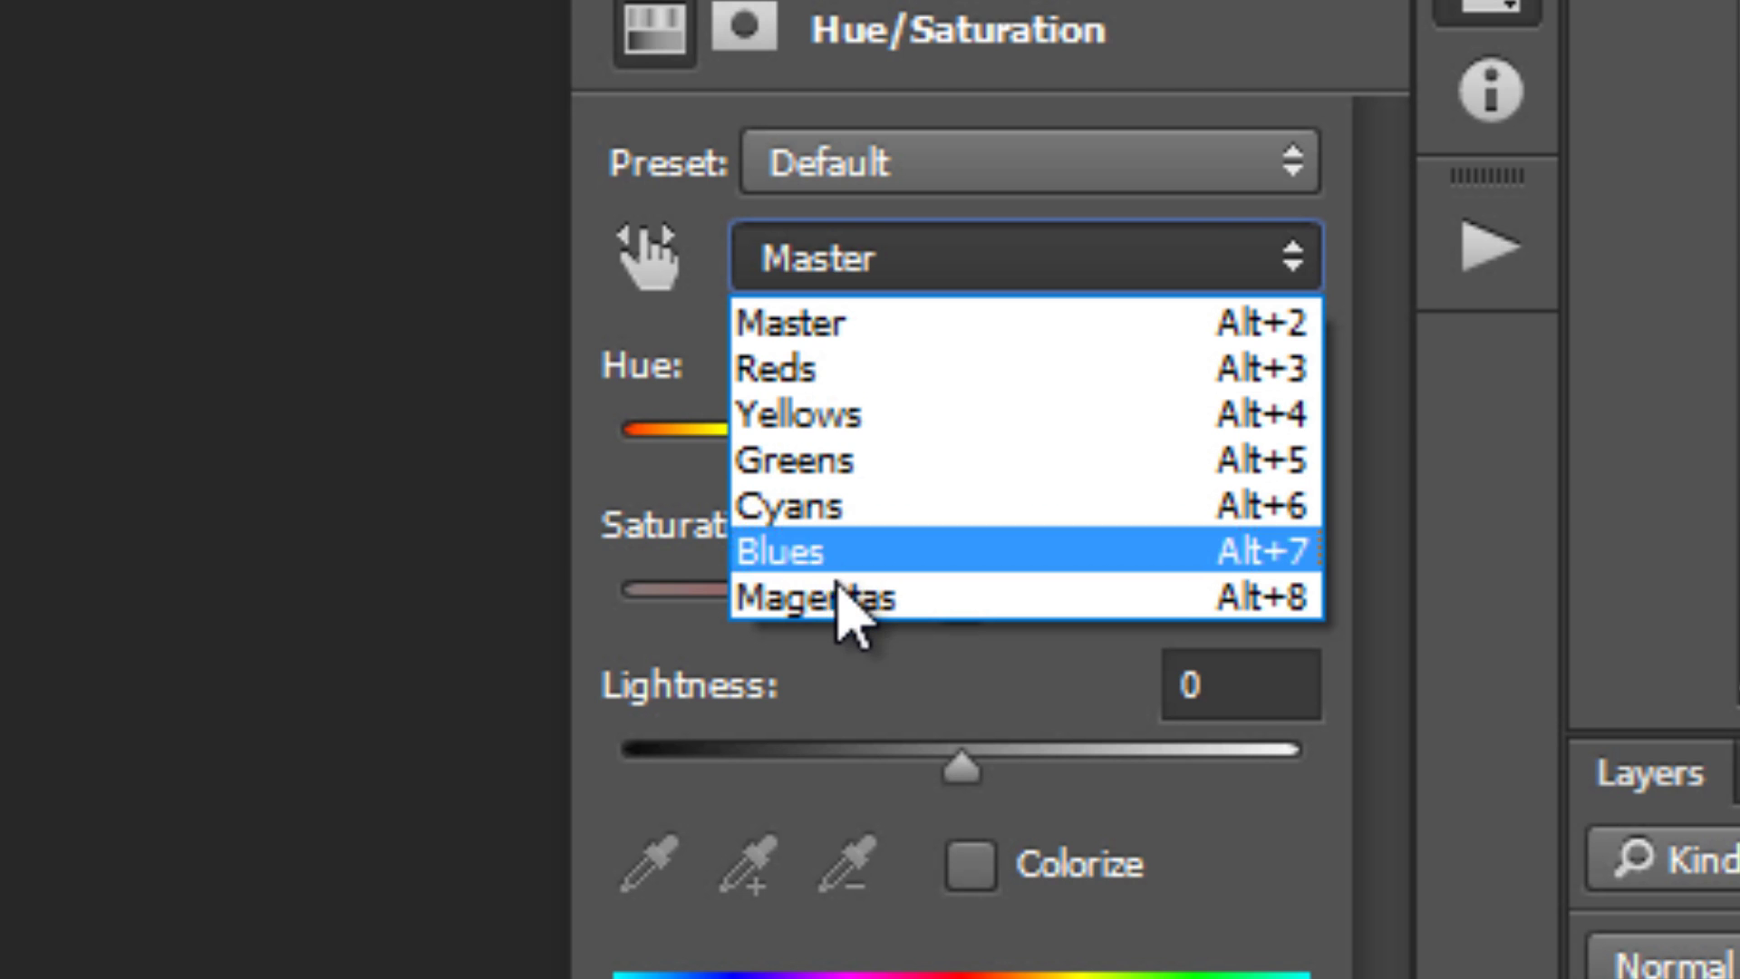
click(890, 381)
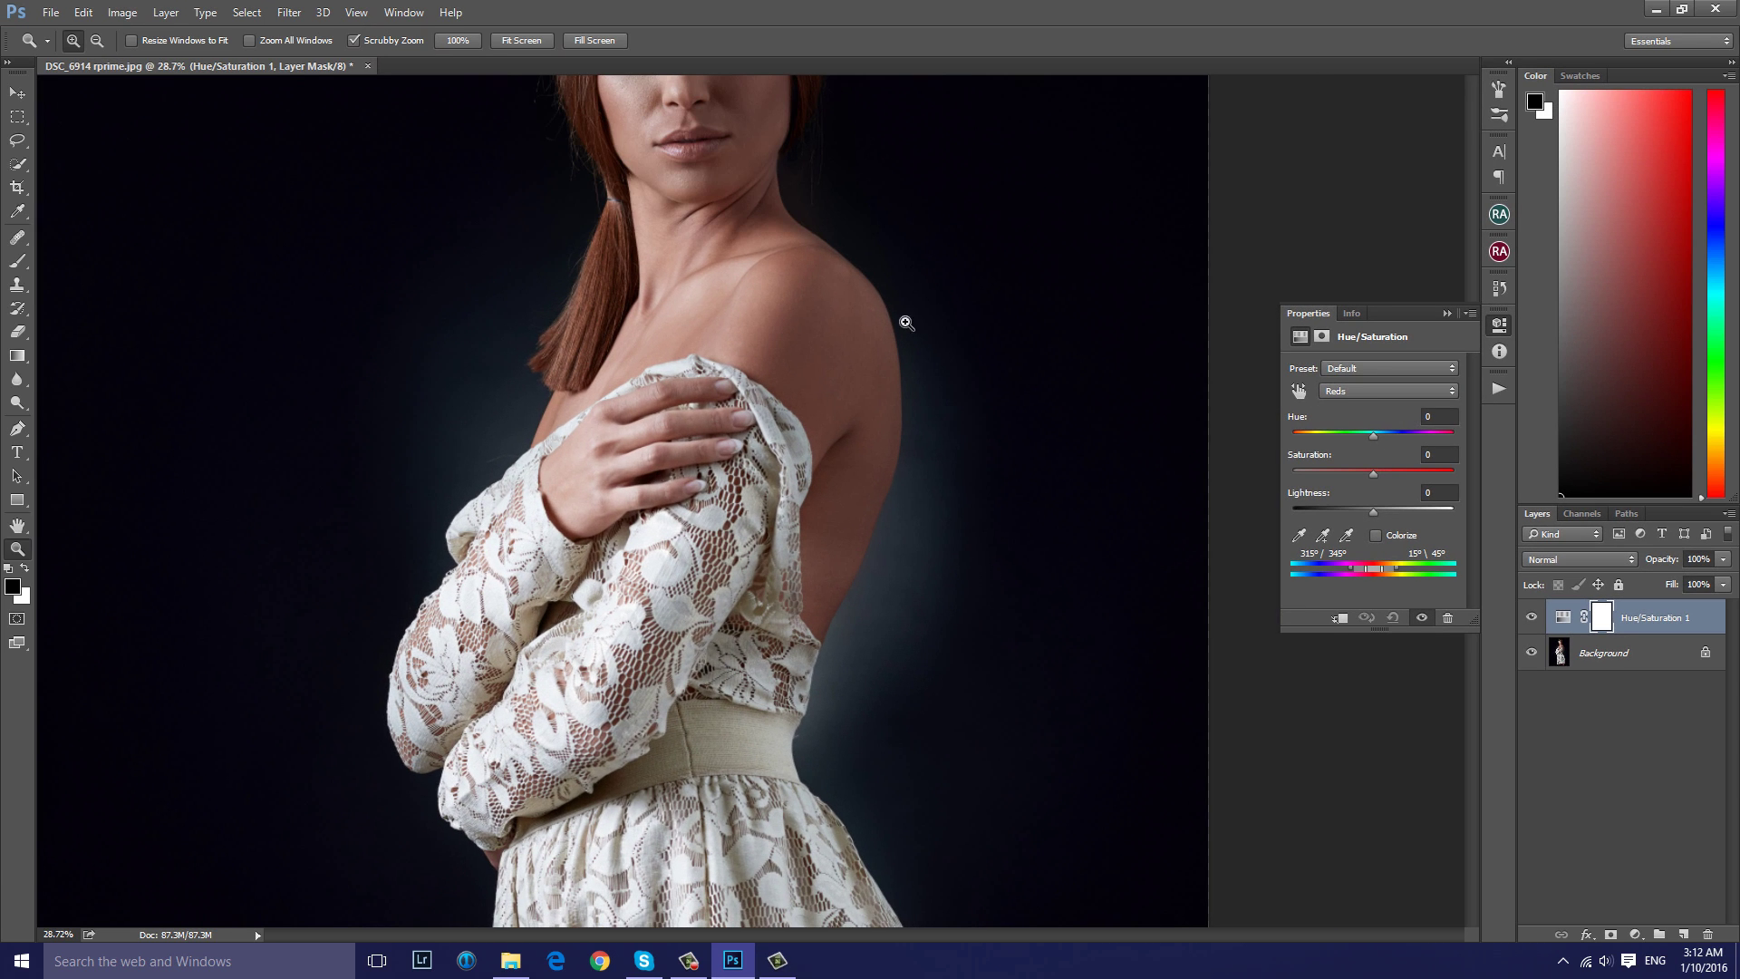
drag(890, 366, 851, 382)
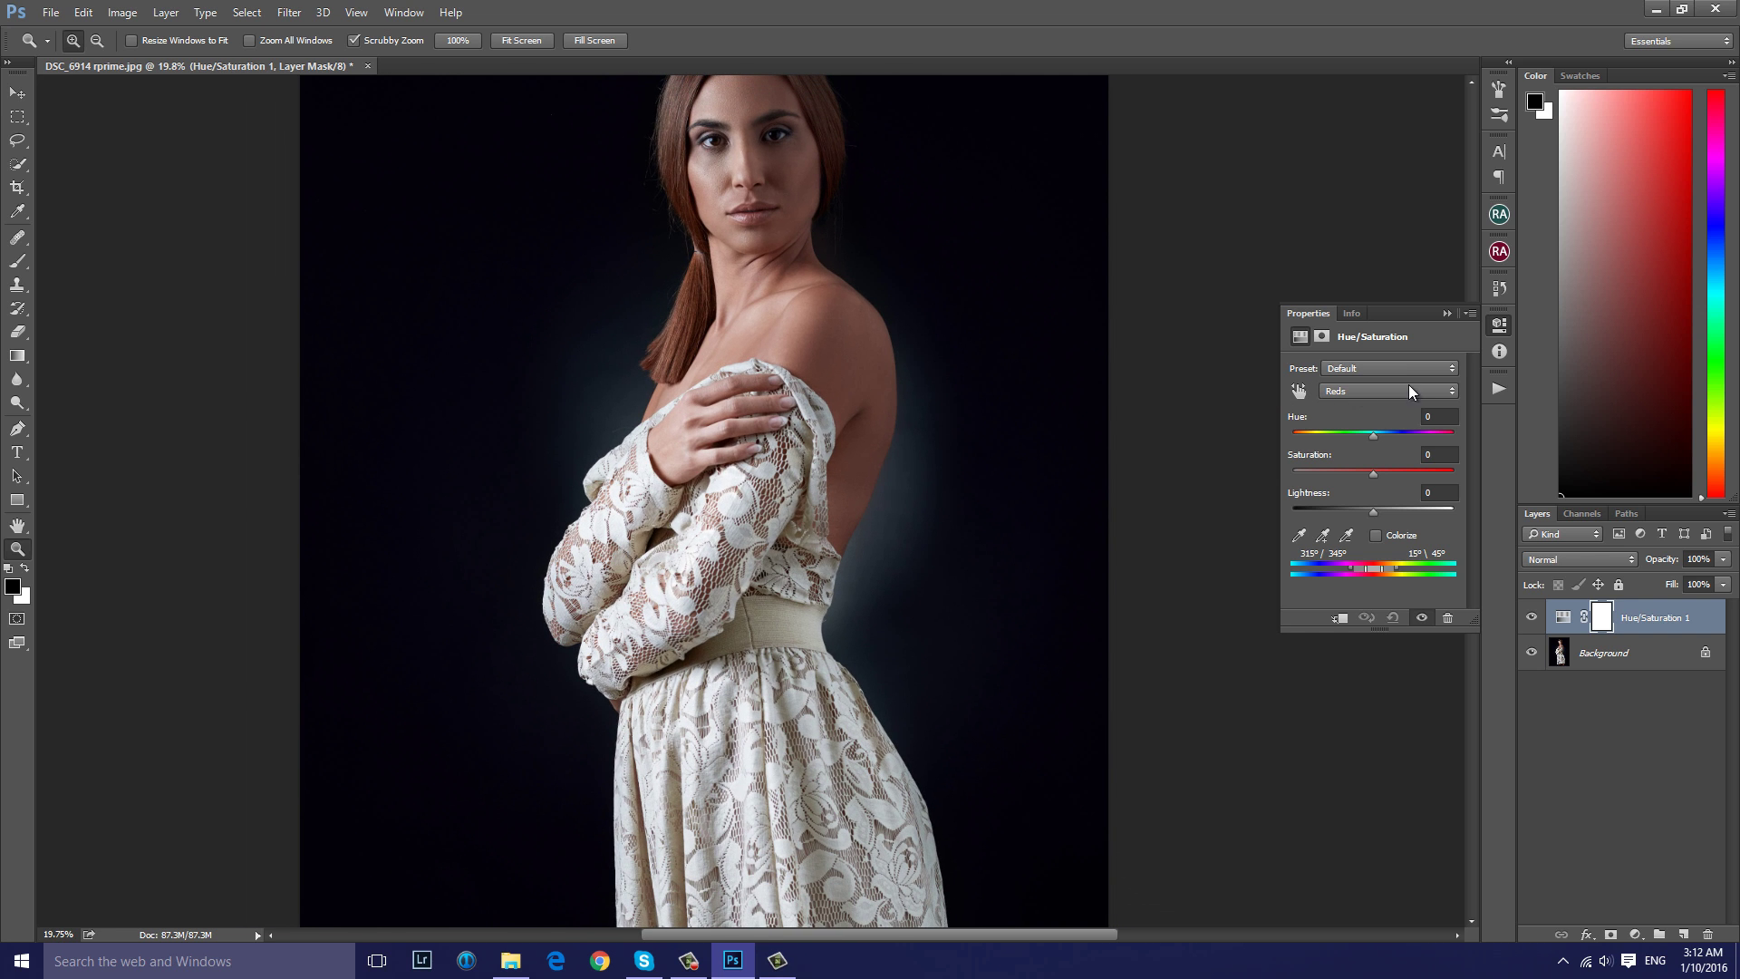
click(1297, 536)
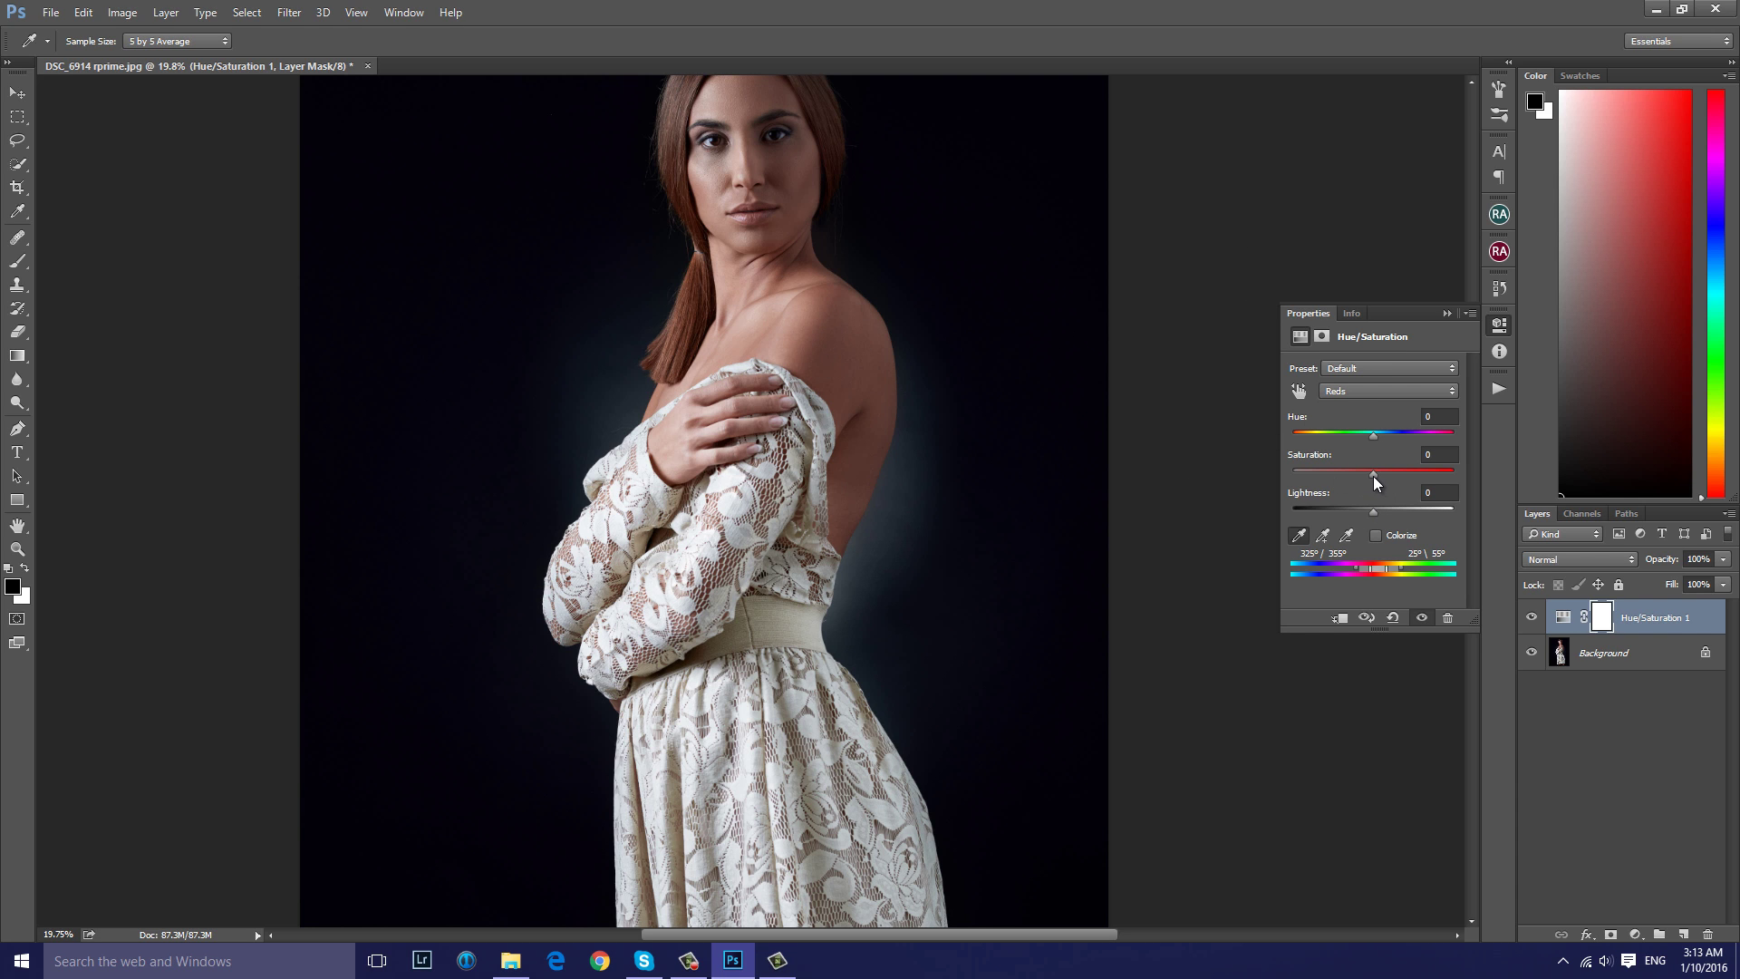
Try a strong desaturation of the Reds range, and settle on a saturation of -10
drag(1374, 476, 1307, 475)
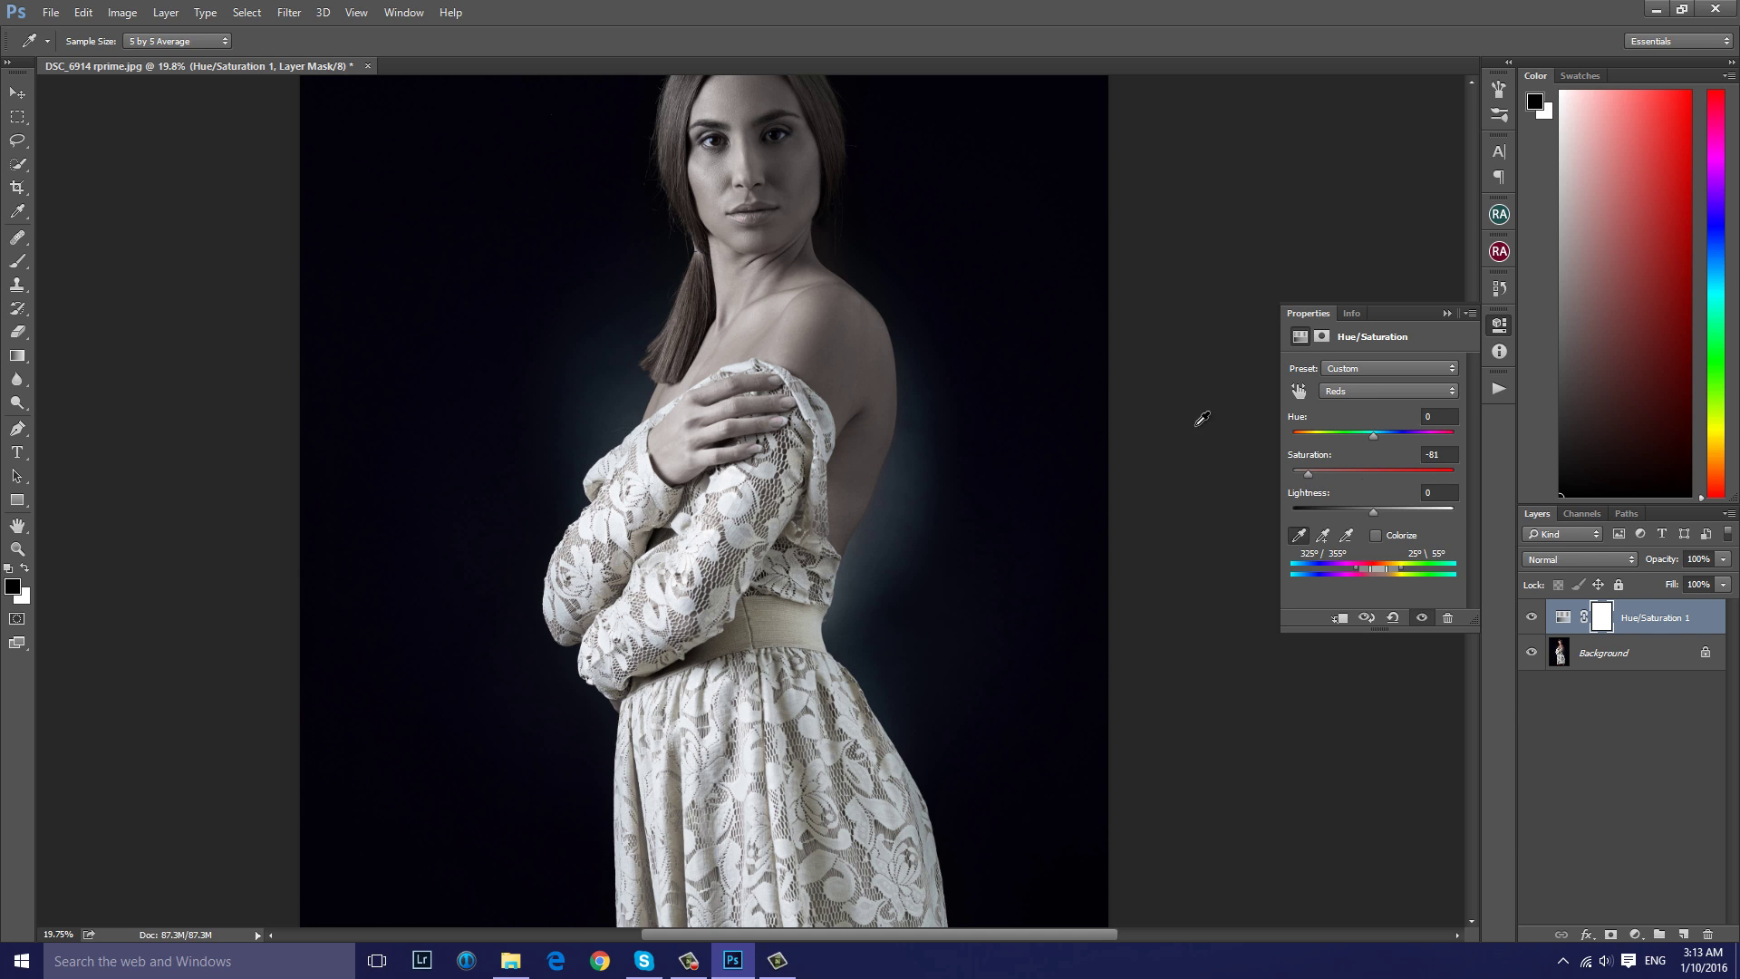
click(1306, 473)
drag(1368, 472, 1365, 474)
Compare the image with the Hue/Saturation layer hidden and shown, and try out the lightness adjustment
click(1530, 617)
click(1530, 617)
click(1530, 618)
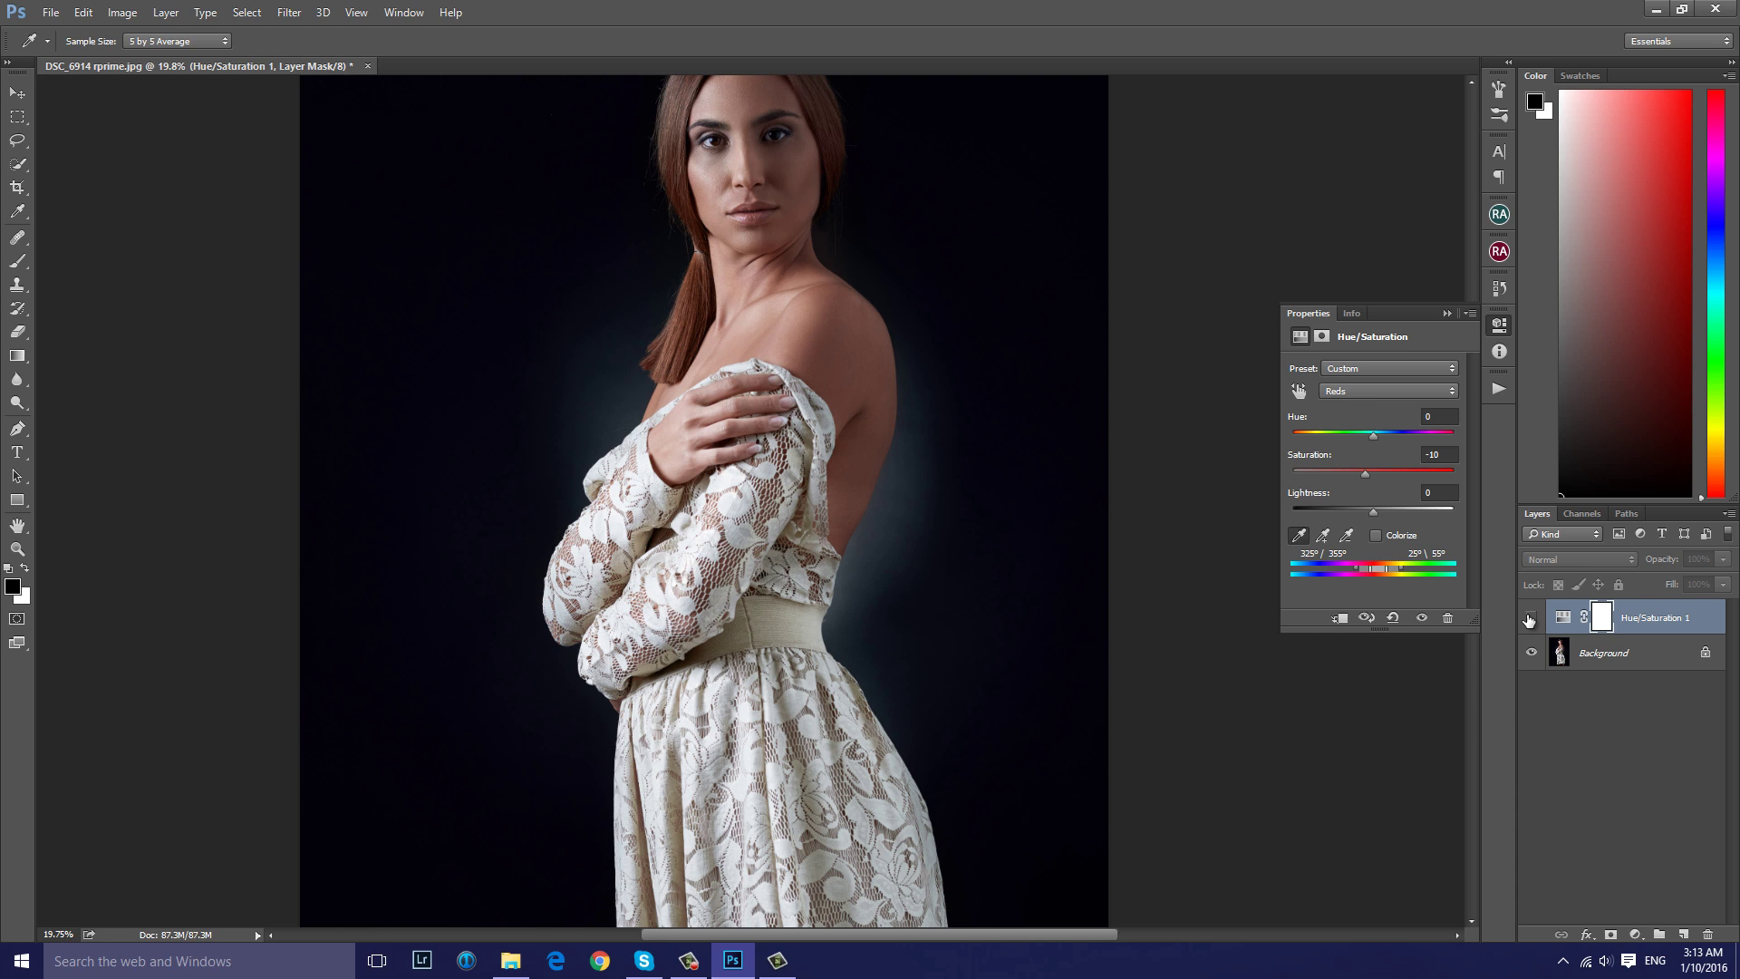
click(1530, 618)
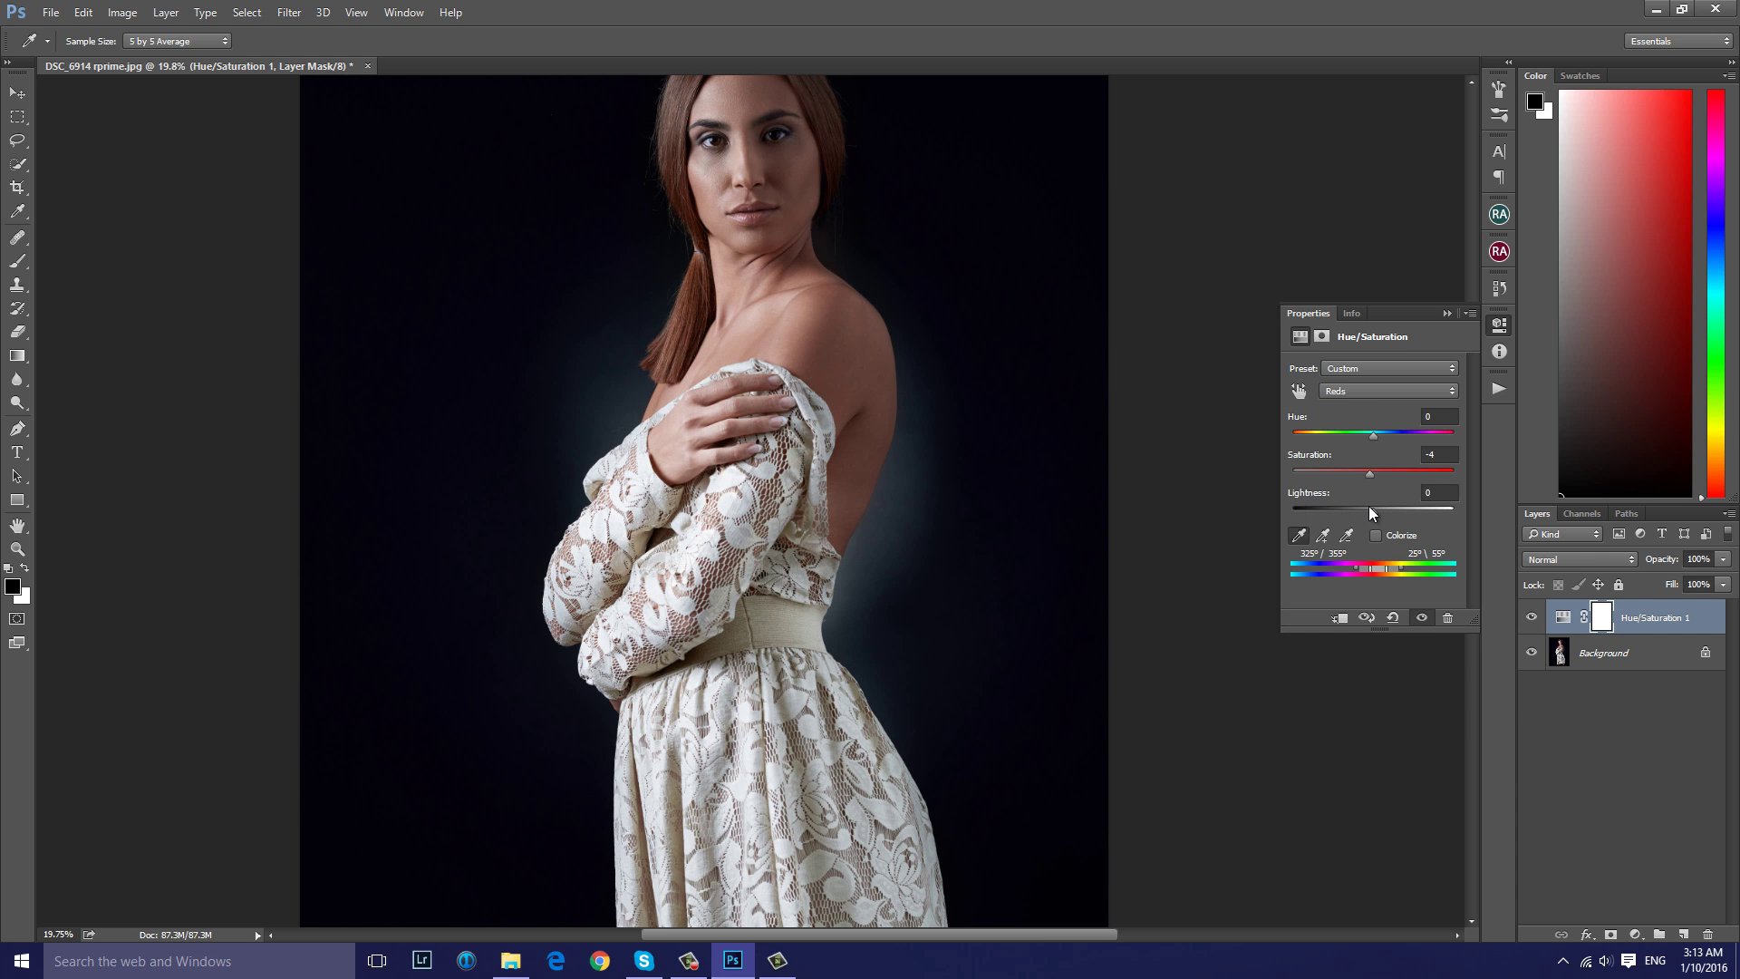
mouse_move(1383, 514)
mouse_down()
mouse_move(1409, 514)
mouse_move(1374, 514)
mouse_up()
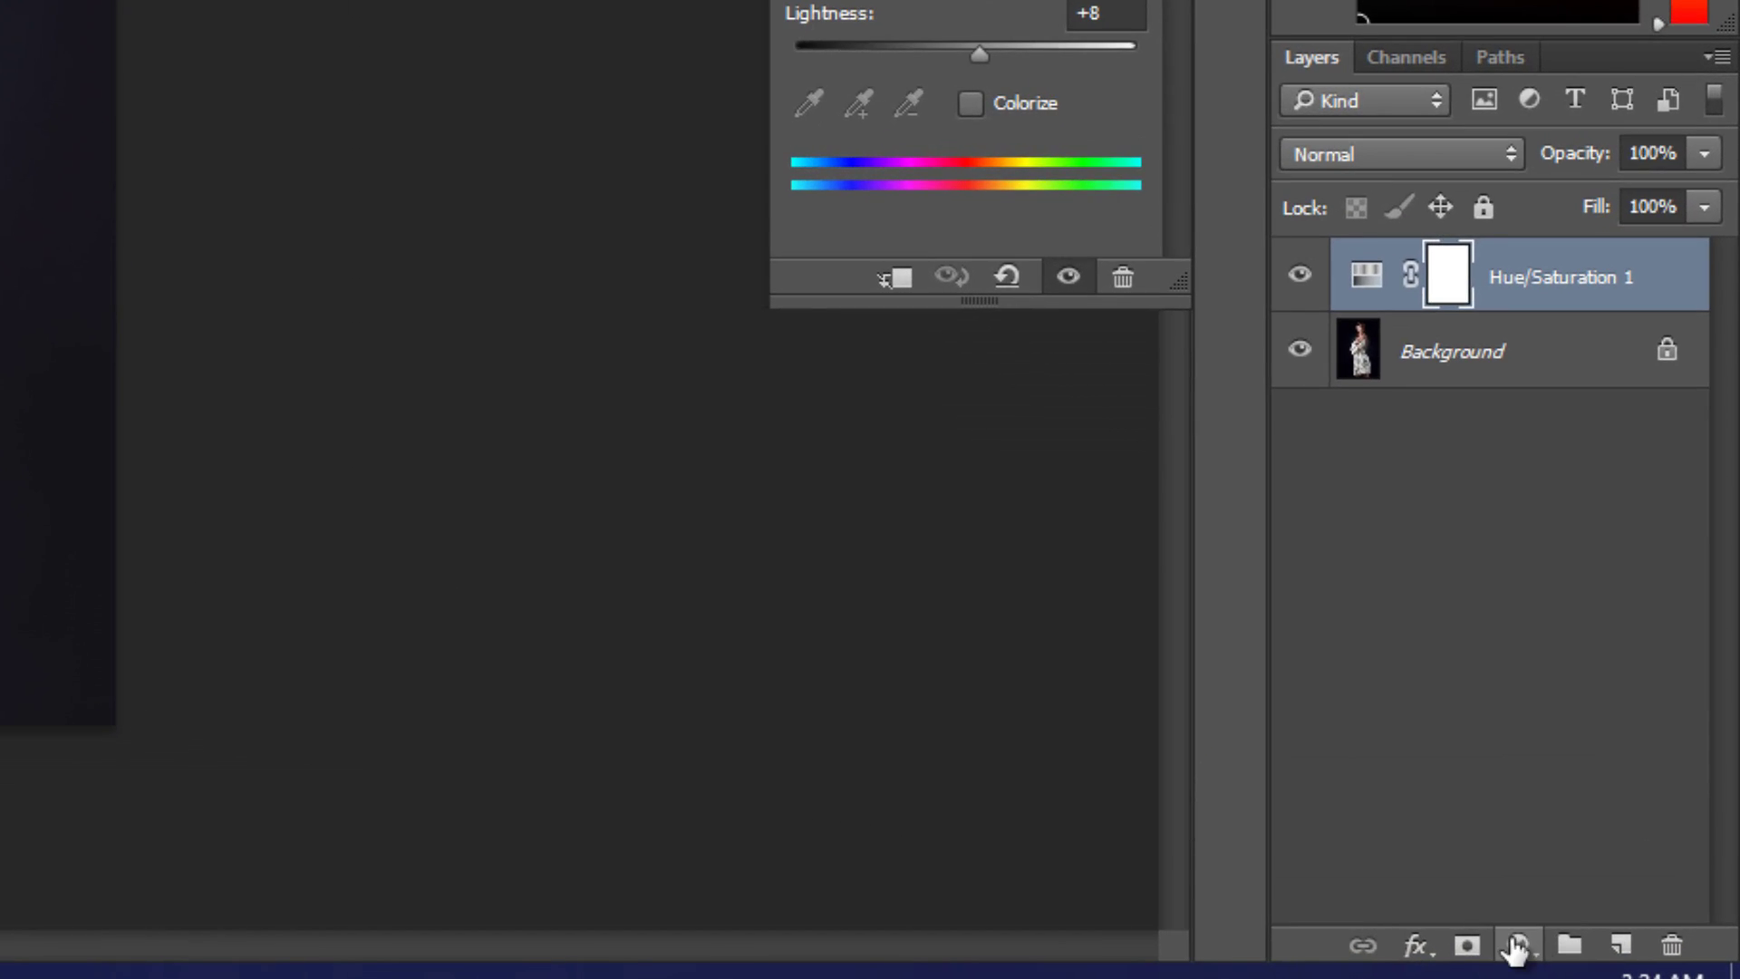
Add a Curves adjustment layer above Hue/Saturation 1 and hide the Hue/Saturation 1 layer
click(1635, 934)
click(1455, 335)
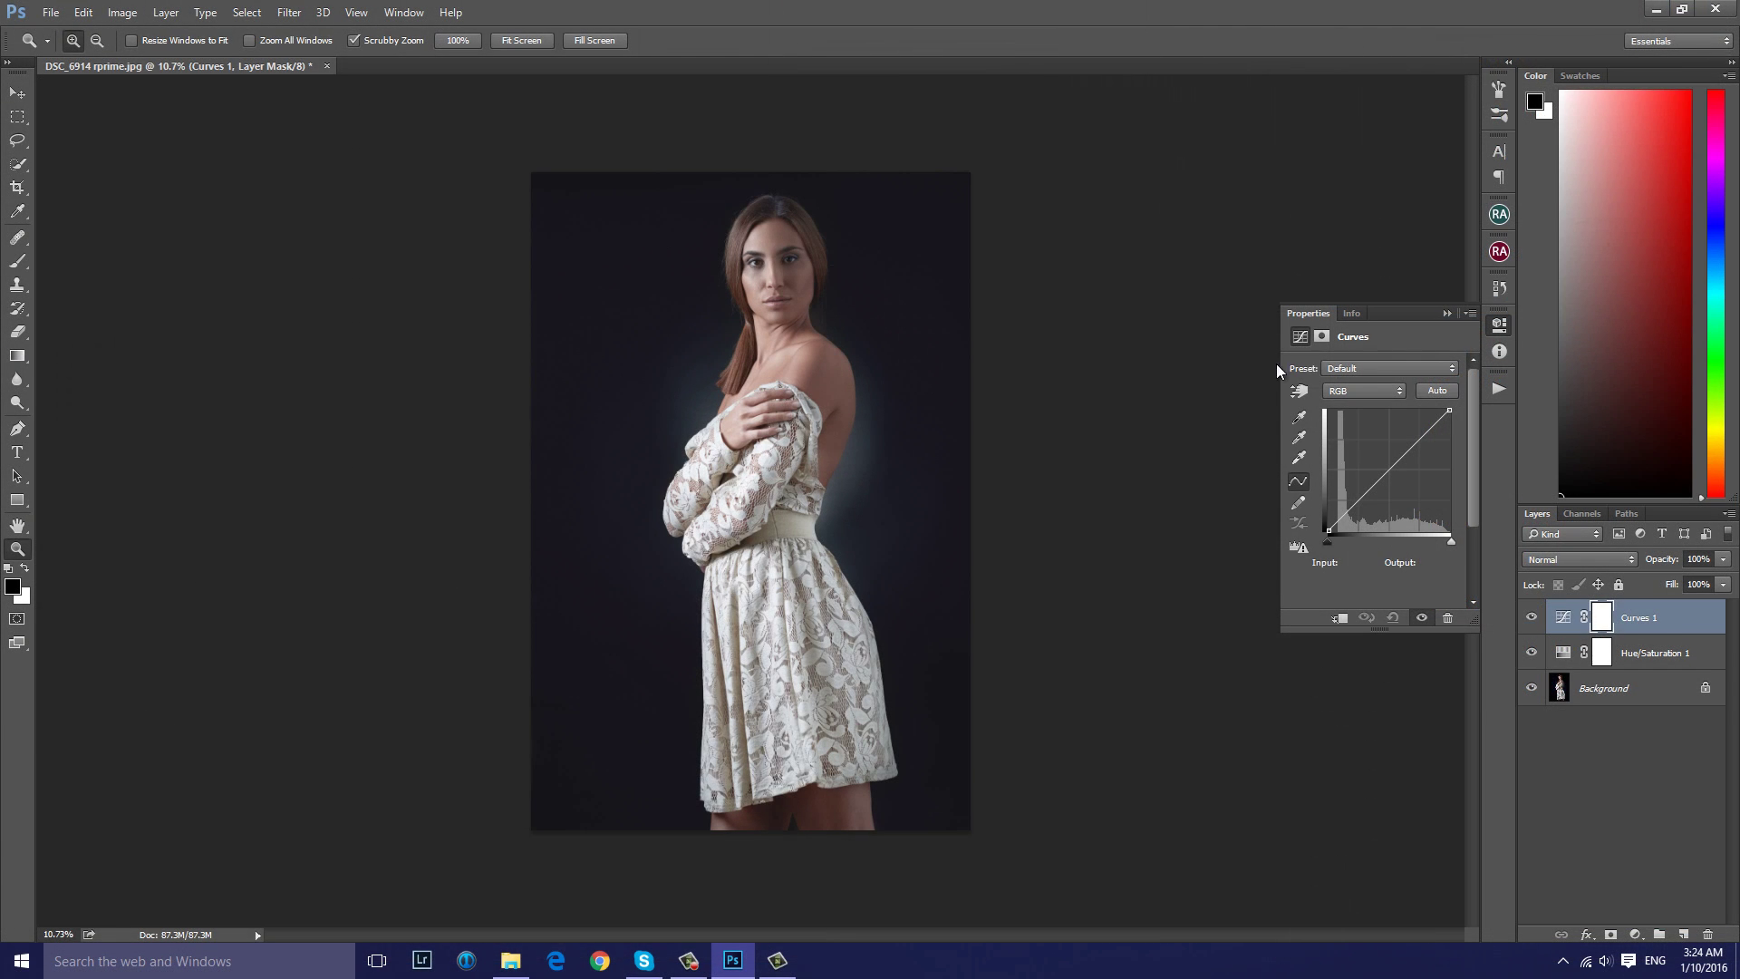
click(1531, 653)
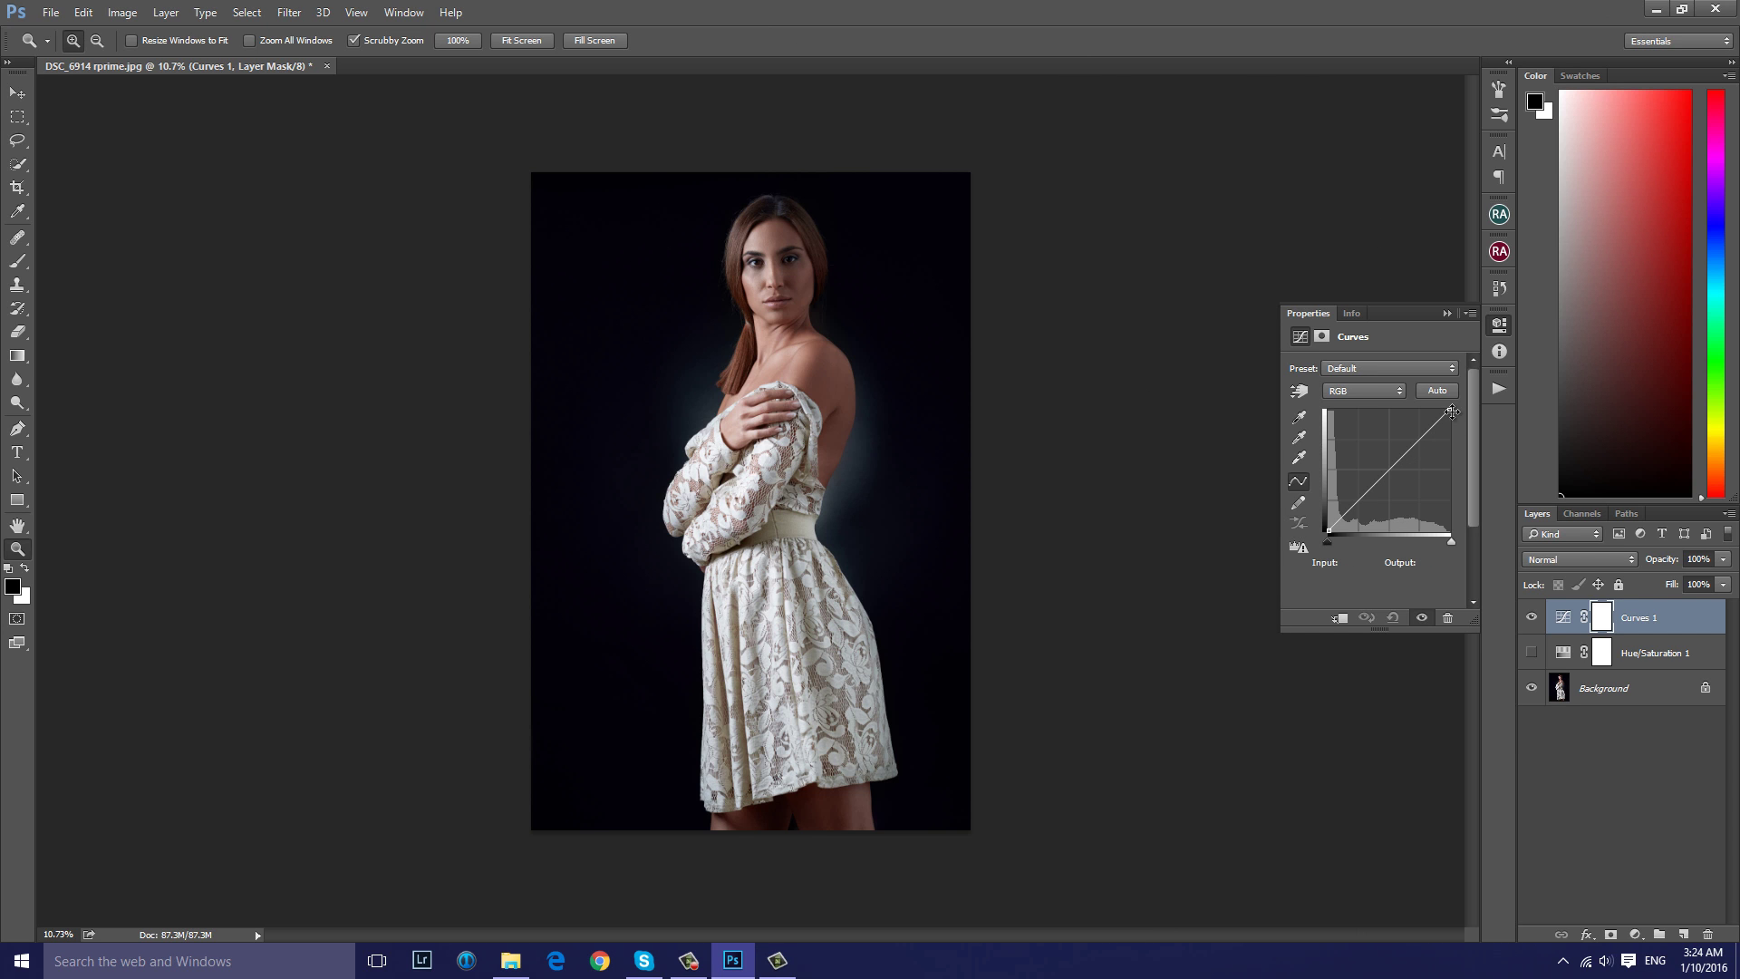
Try reshaping the RGB curve with added points, lifting the shadows from input 46 to output 88, and reset the curve
drag(1385, 475, 1416, 447)
drag(1351, 505, 1350, 489)
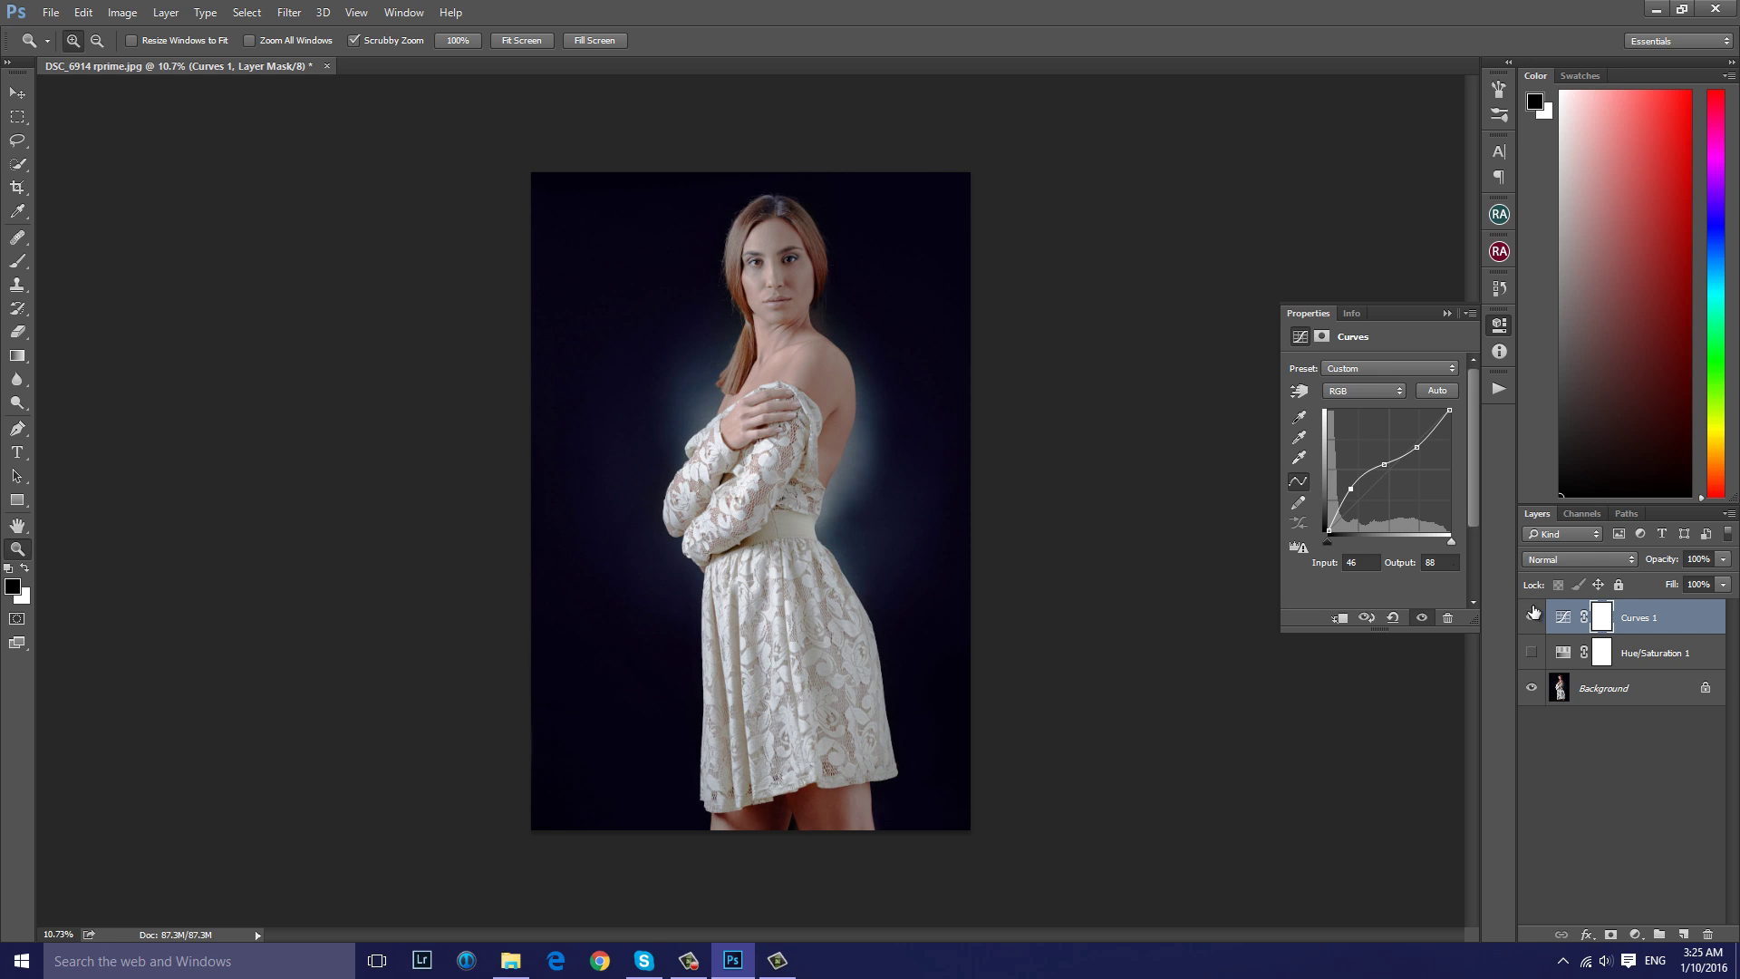
click(1393, 617)
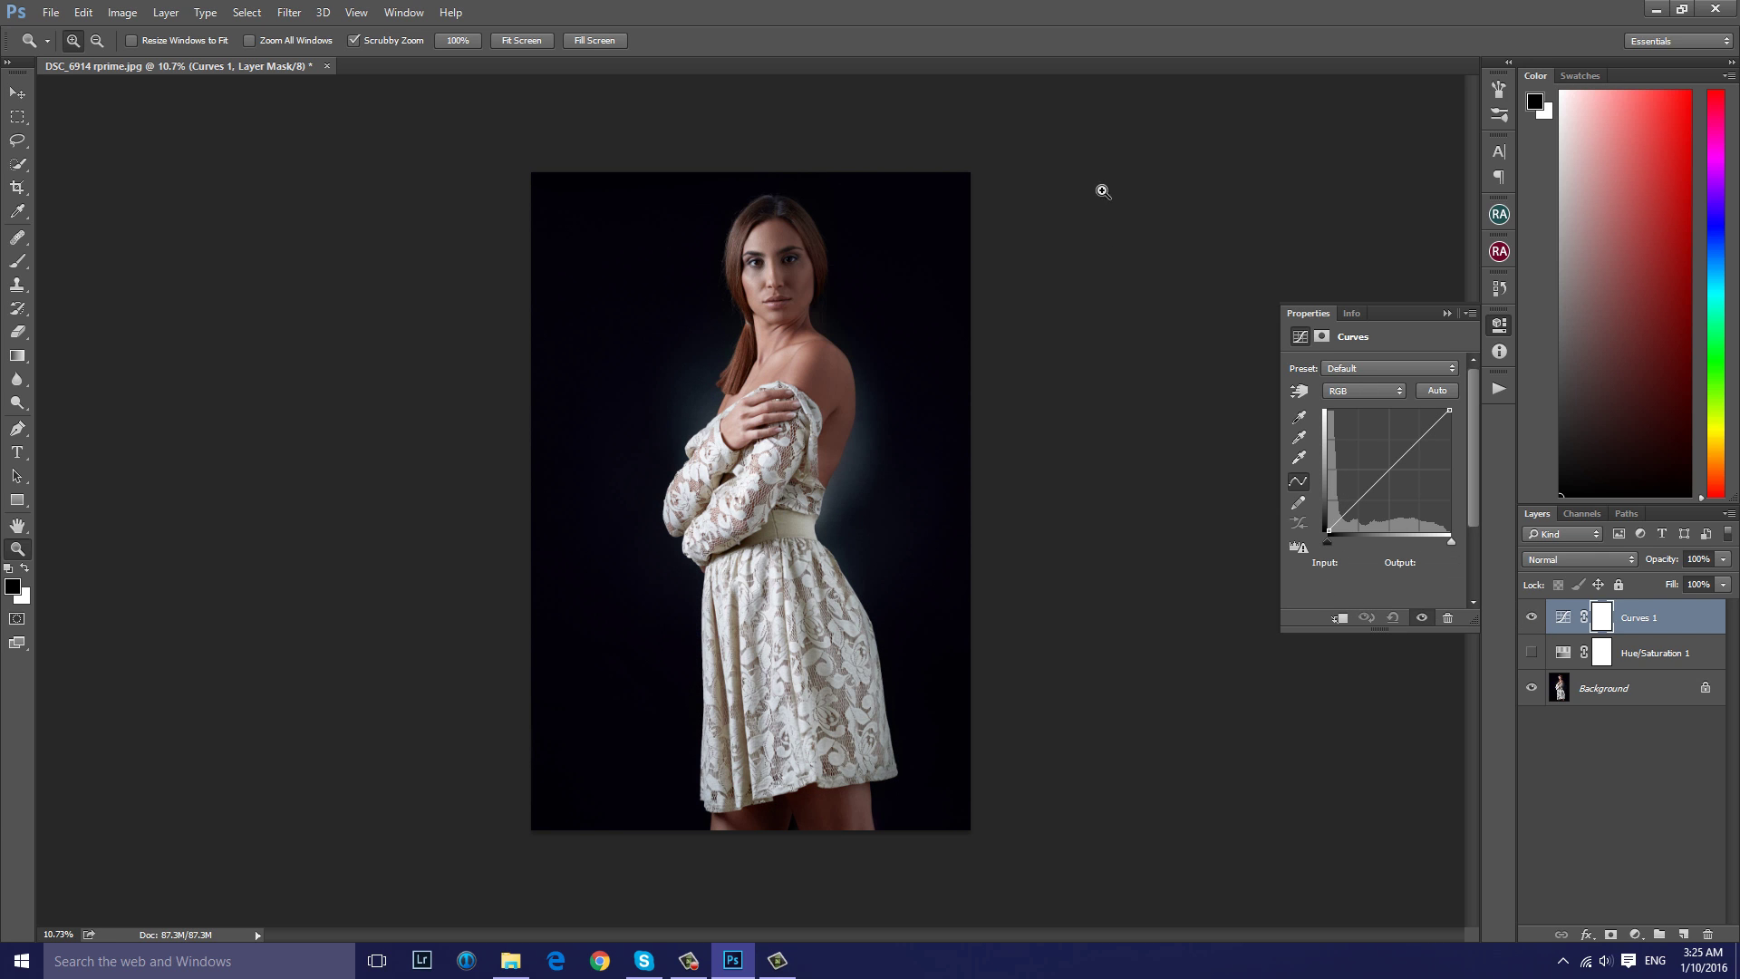
View the Red, Green and Blue channel curves of the Curves adjustment one after another
click(1369, 391)
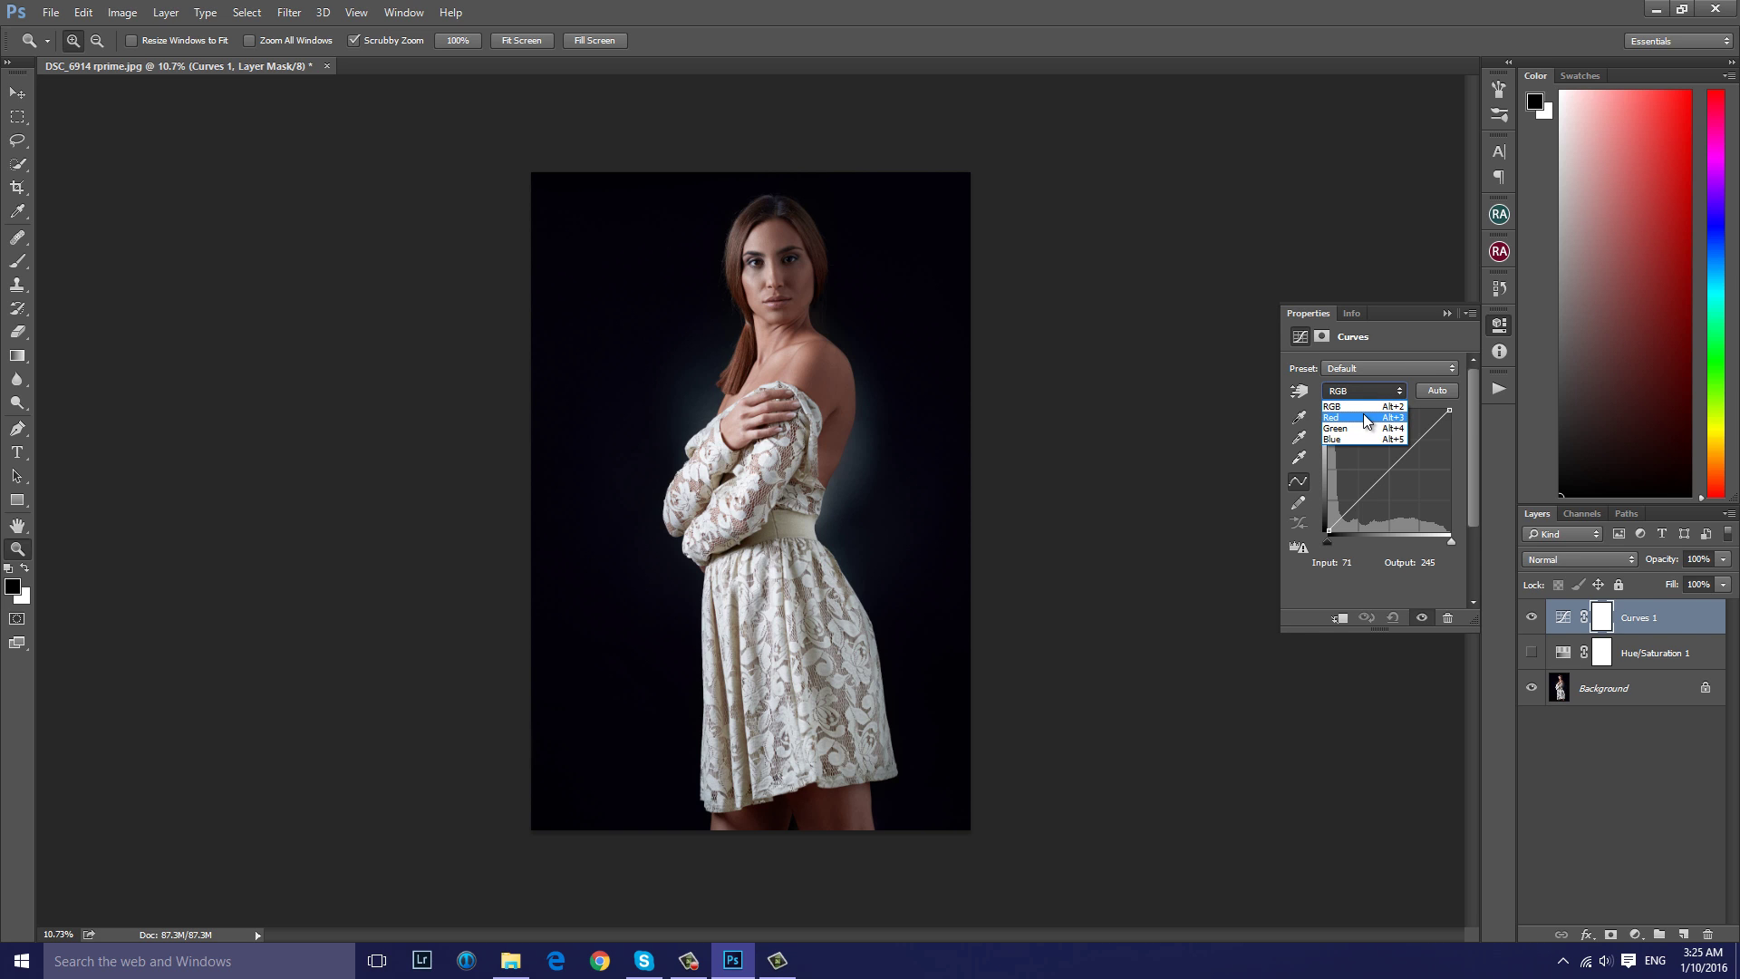
click(1350, 418)
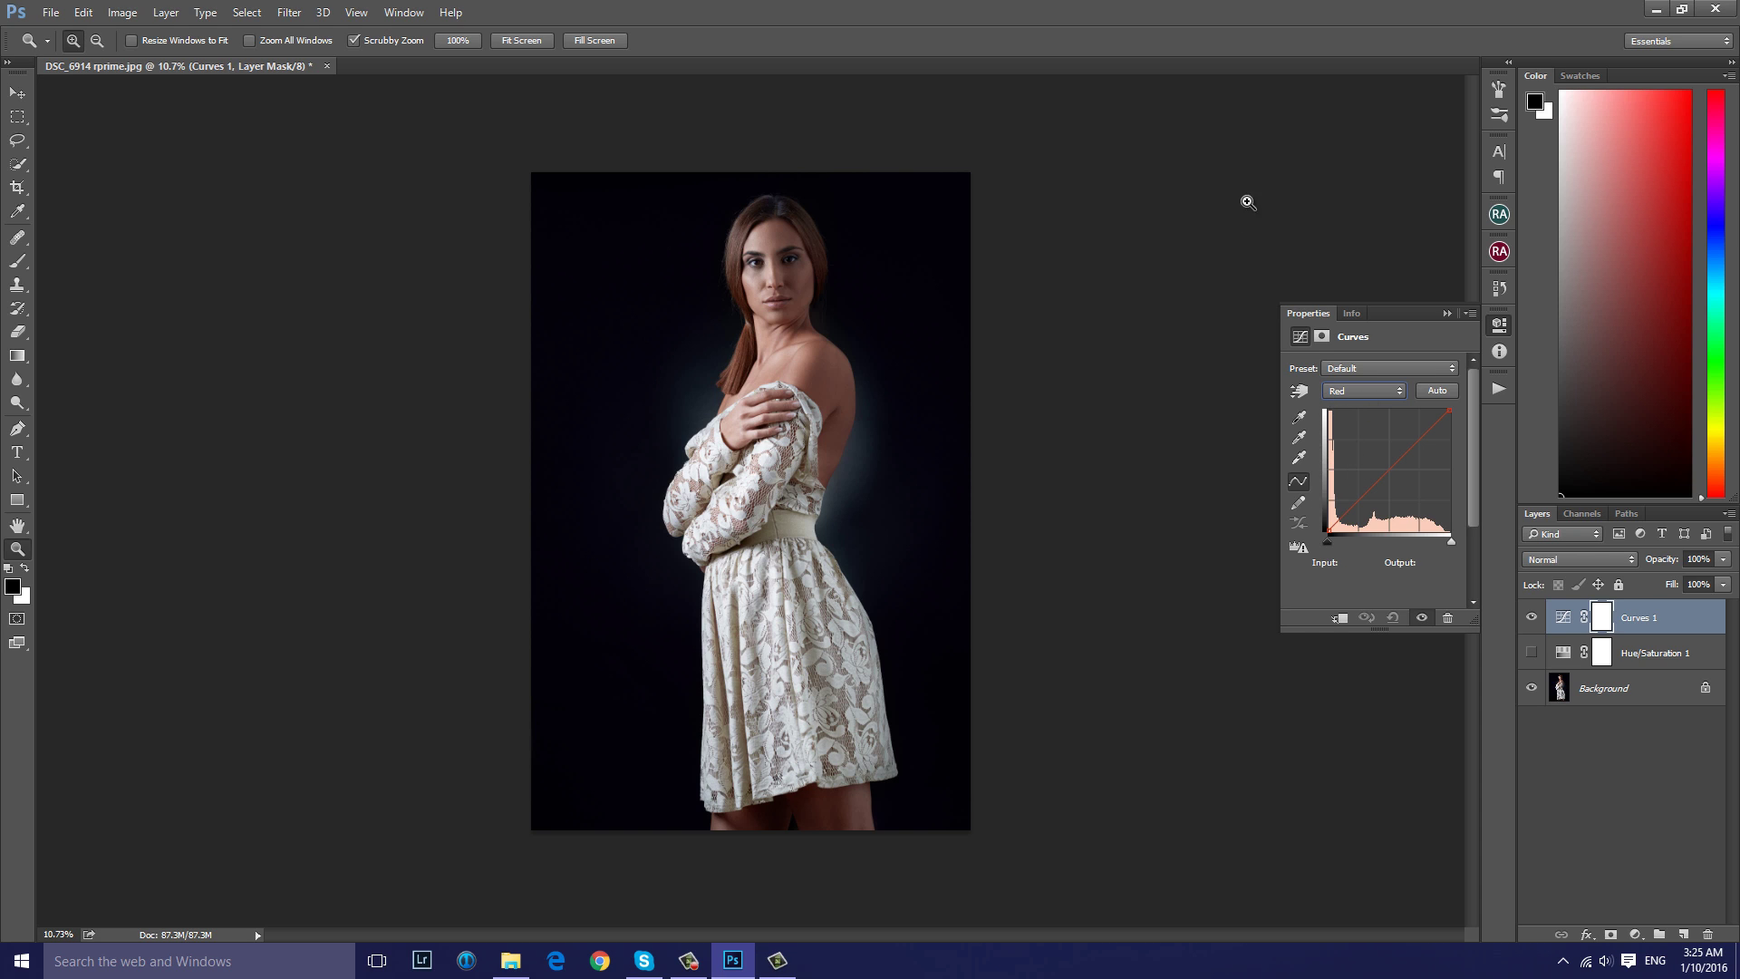
click(1366, 396)
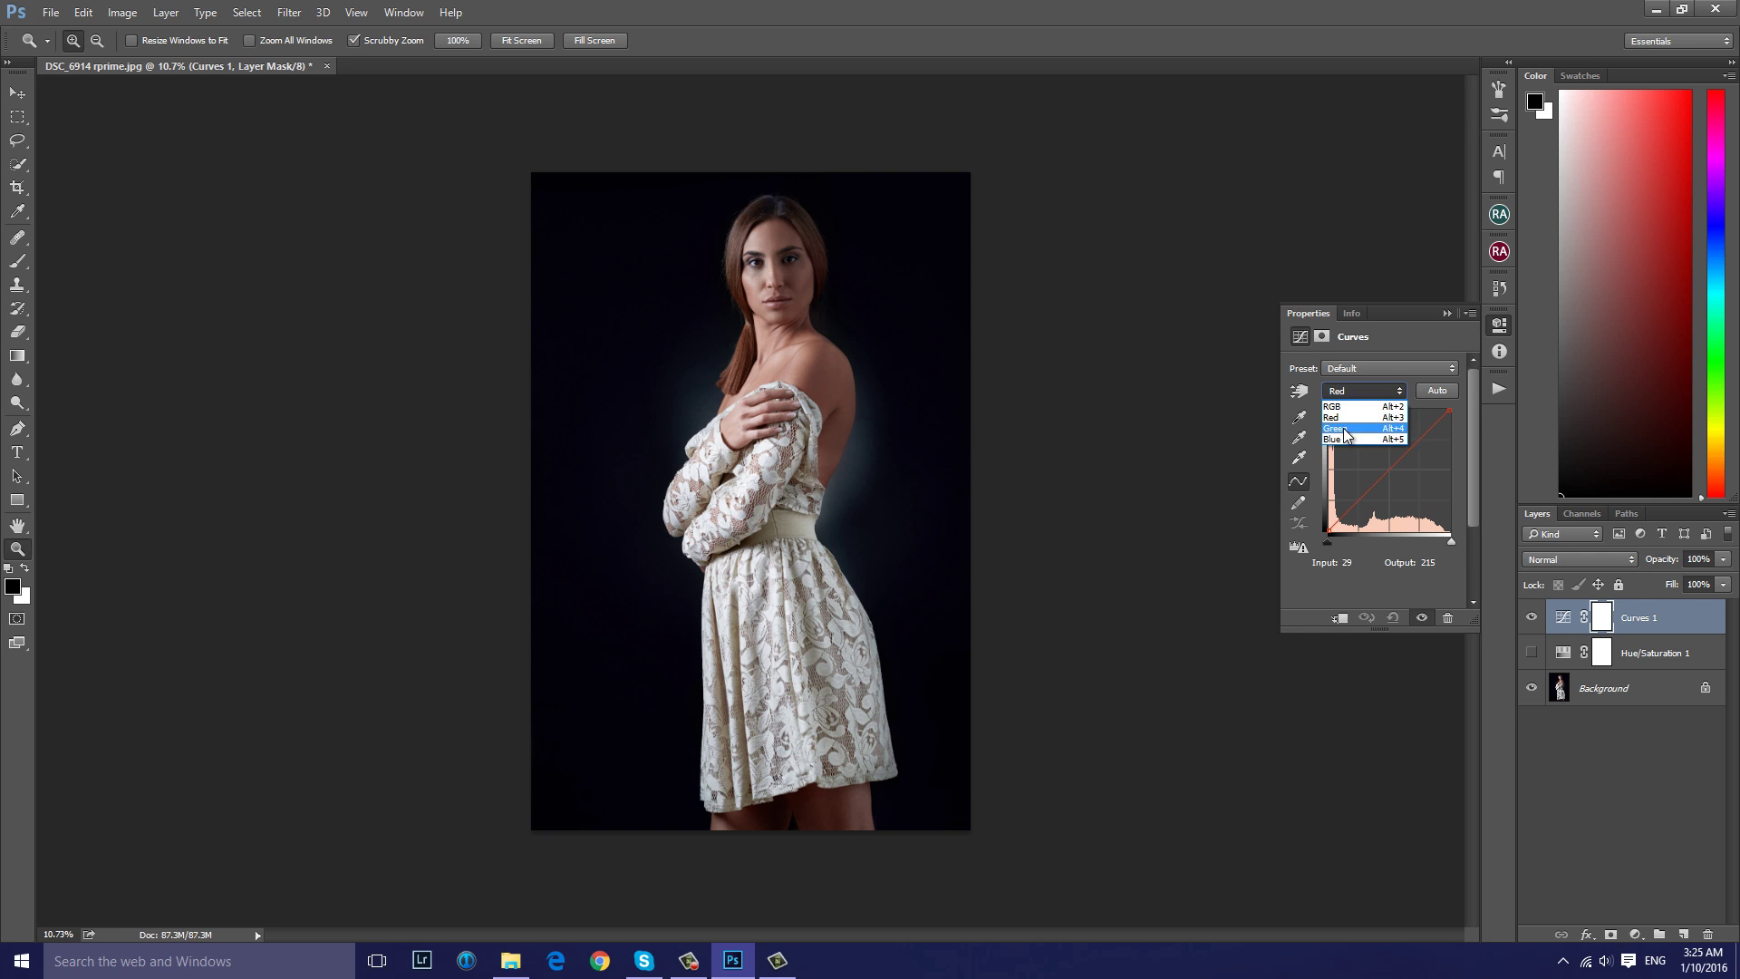
click(1337, 427)
click(1370, 392)
click(1337, 439)
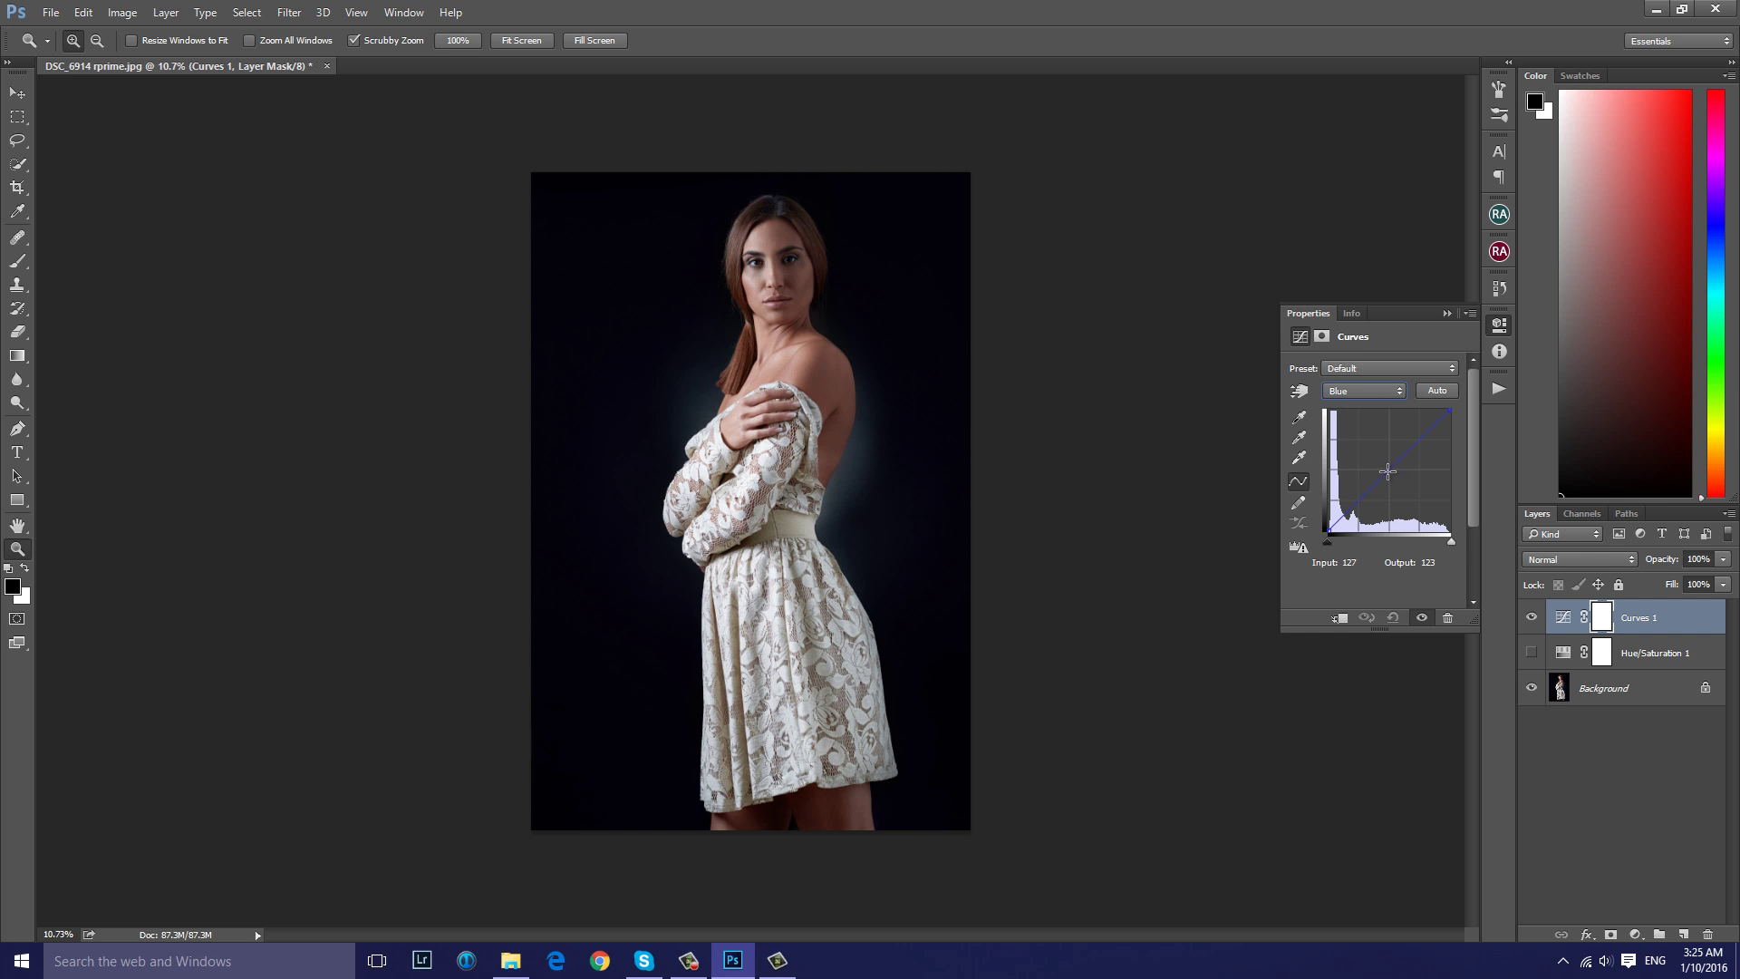
Try bending the middle of the Blue curve down and back up, and reset the Curves adjustment
drag(1389, 471, 1394, 481)
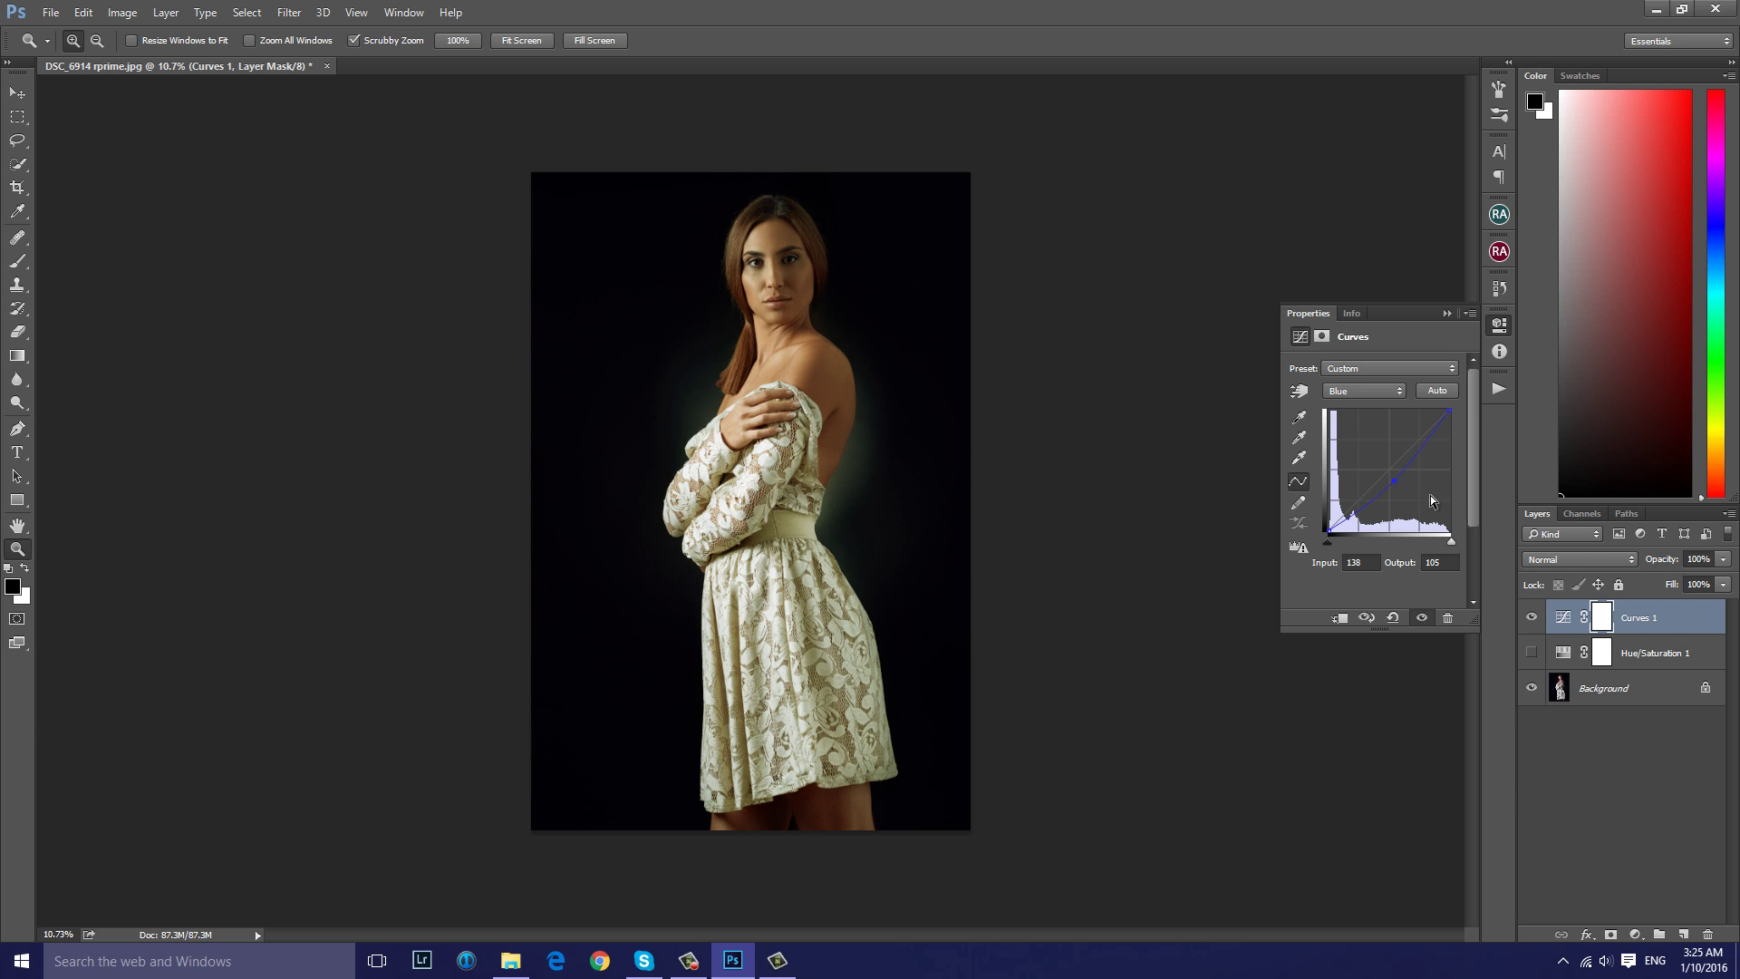
drag(1394, 487, 1386, 473)
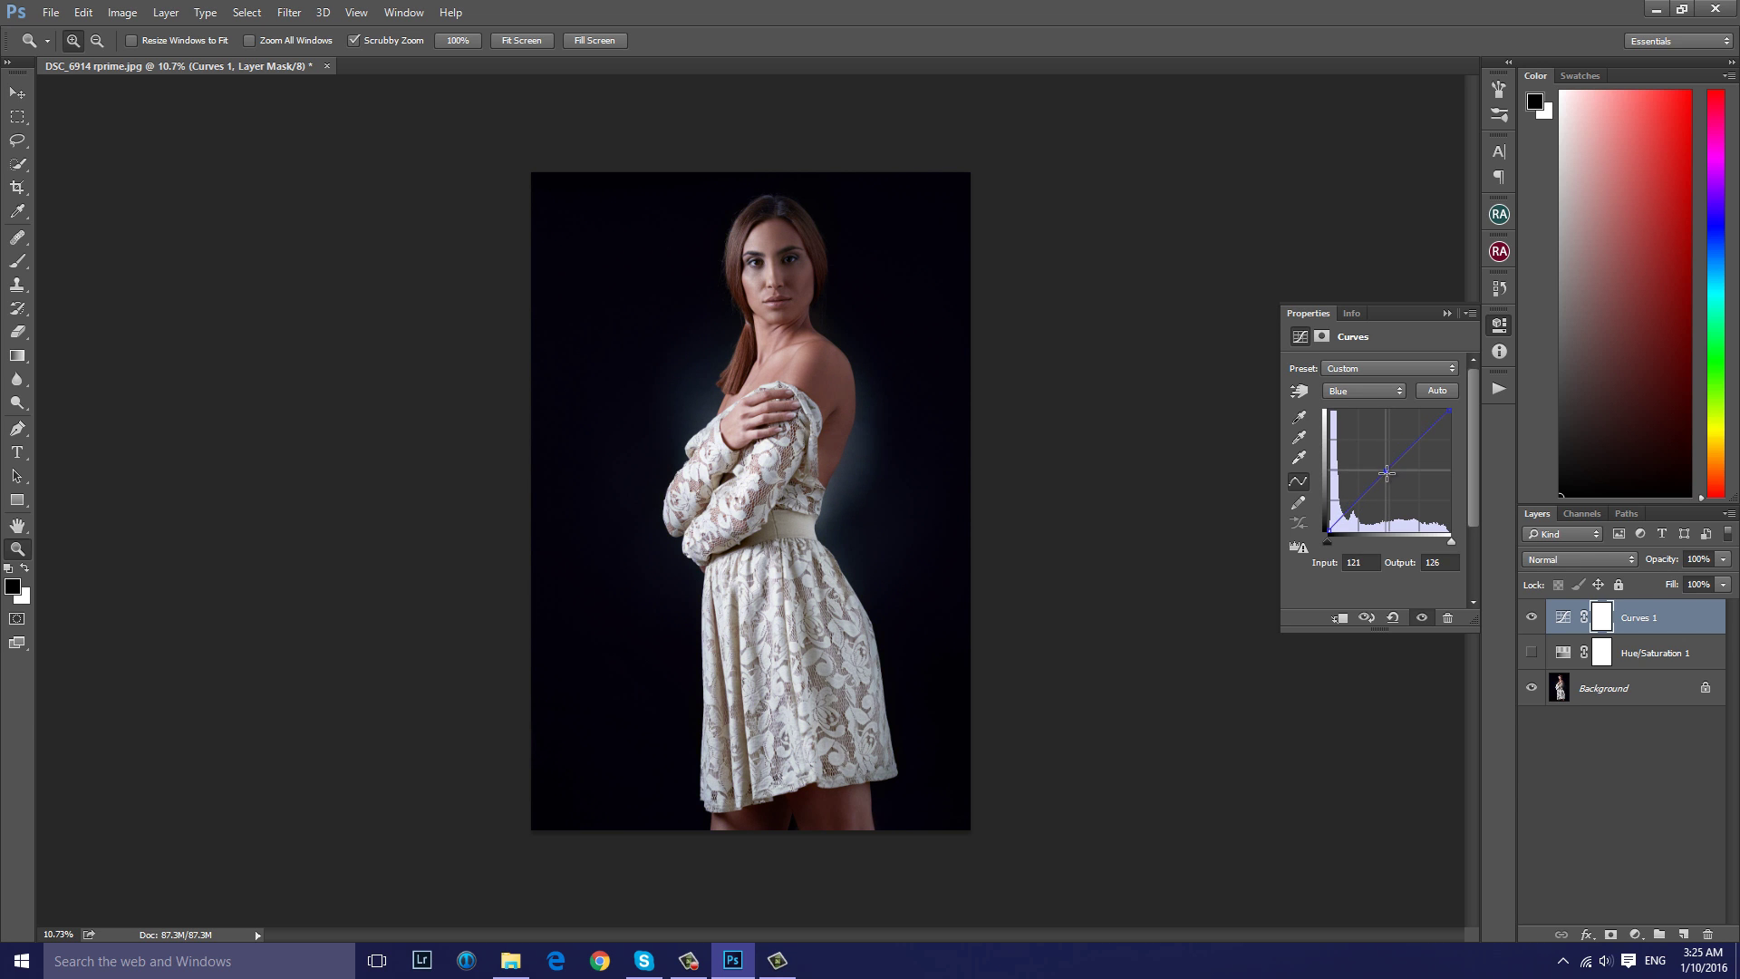
click(1393, 619)
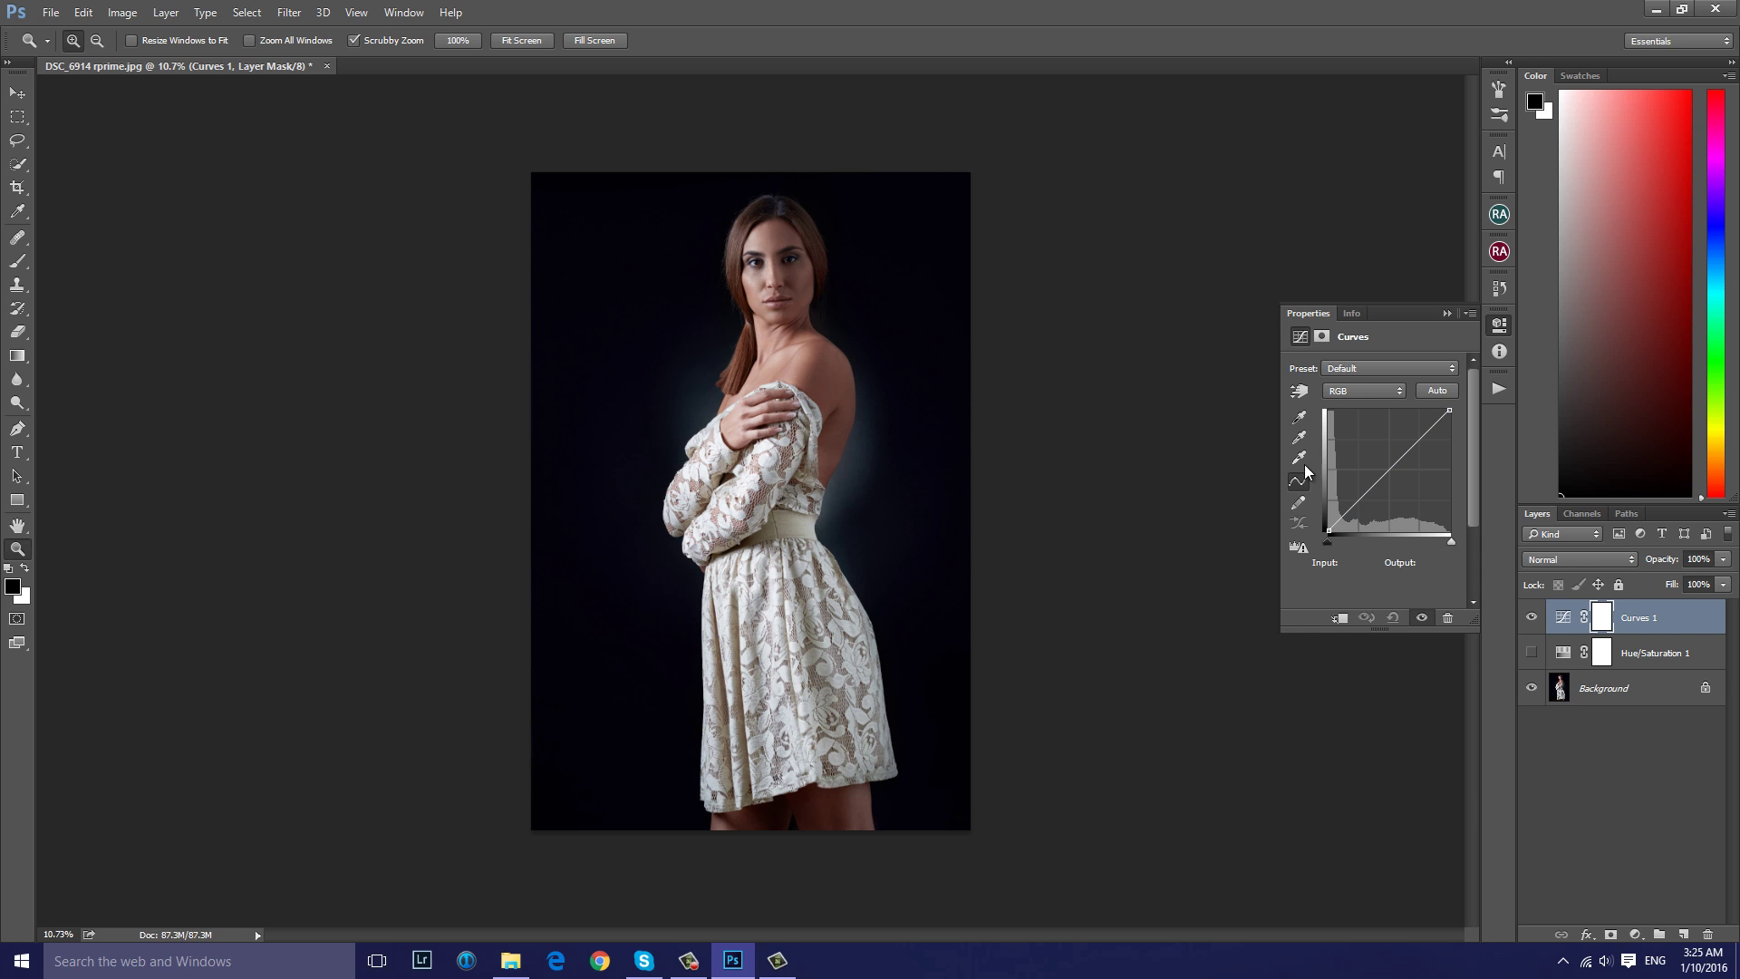
Try out the highlight and shadow end points and a midpoint on the Blue curve, and reset the Curves adjustment
click(1374, 393)
click(1338, 423)
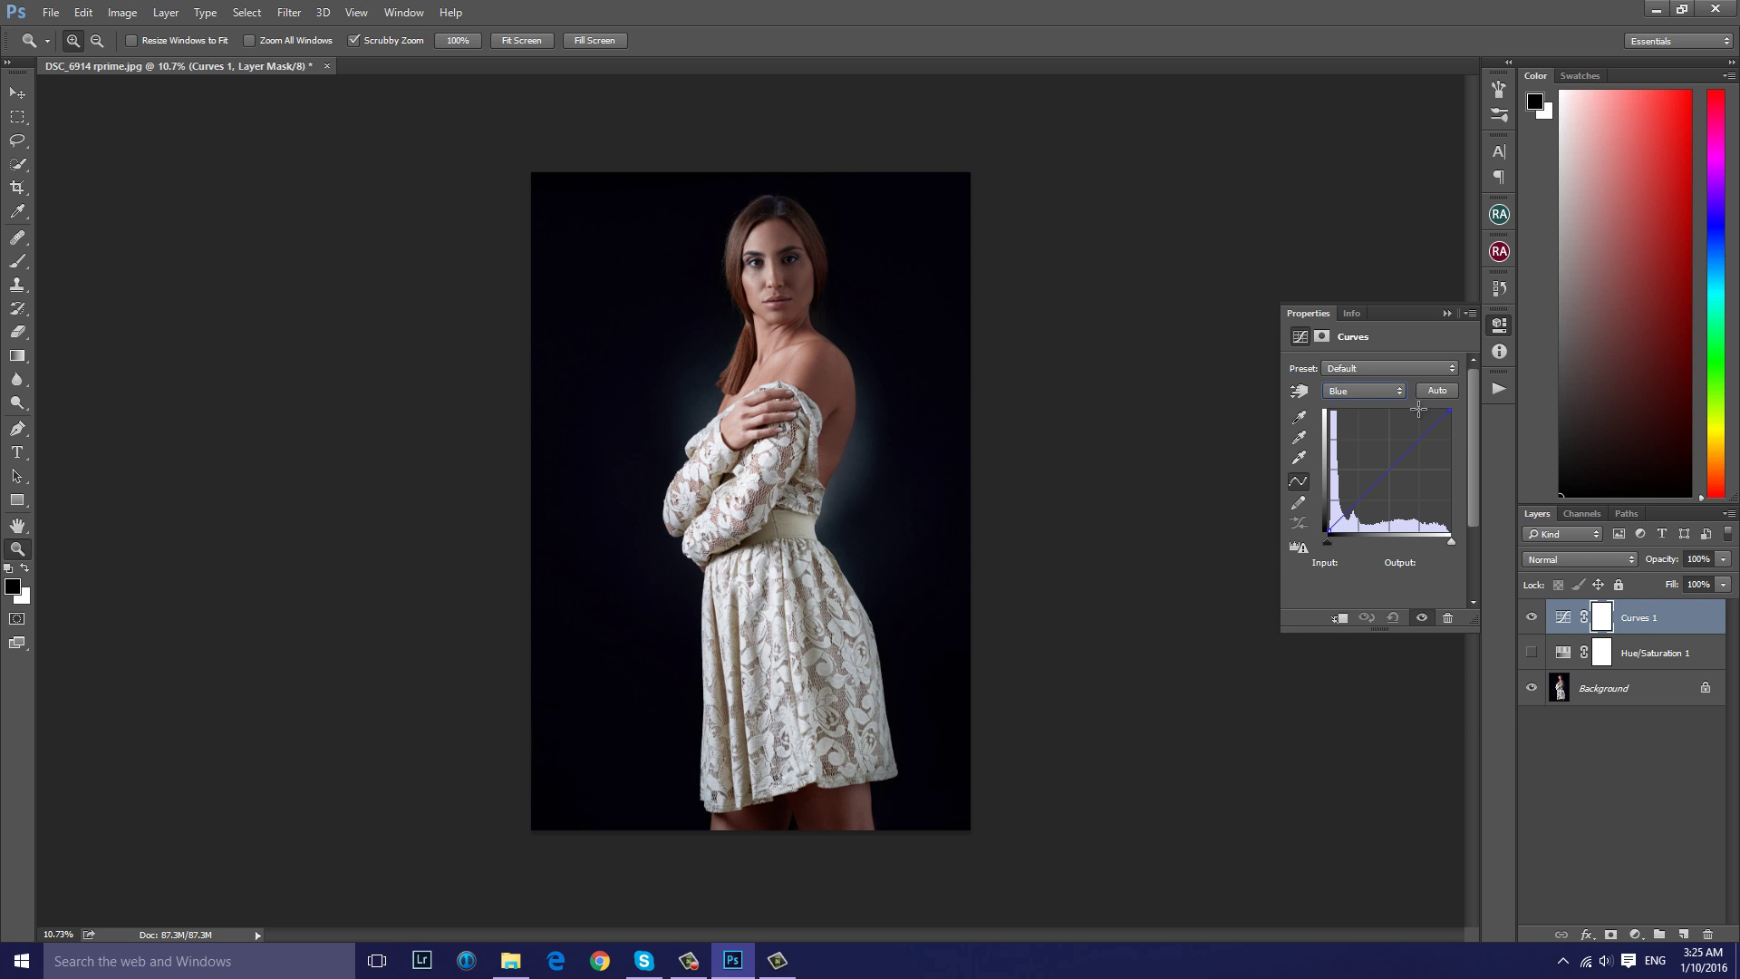
mouse_move(1451, 409)
mouse_down()
mouse_move(1432, 408)
mouse_move(1450, 410)
mouse_up()
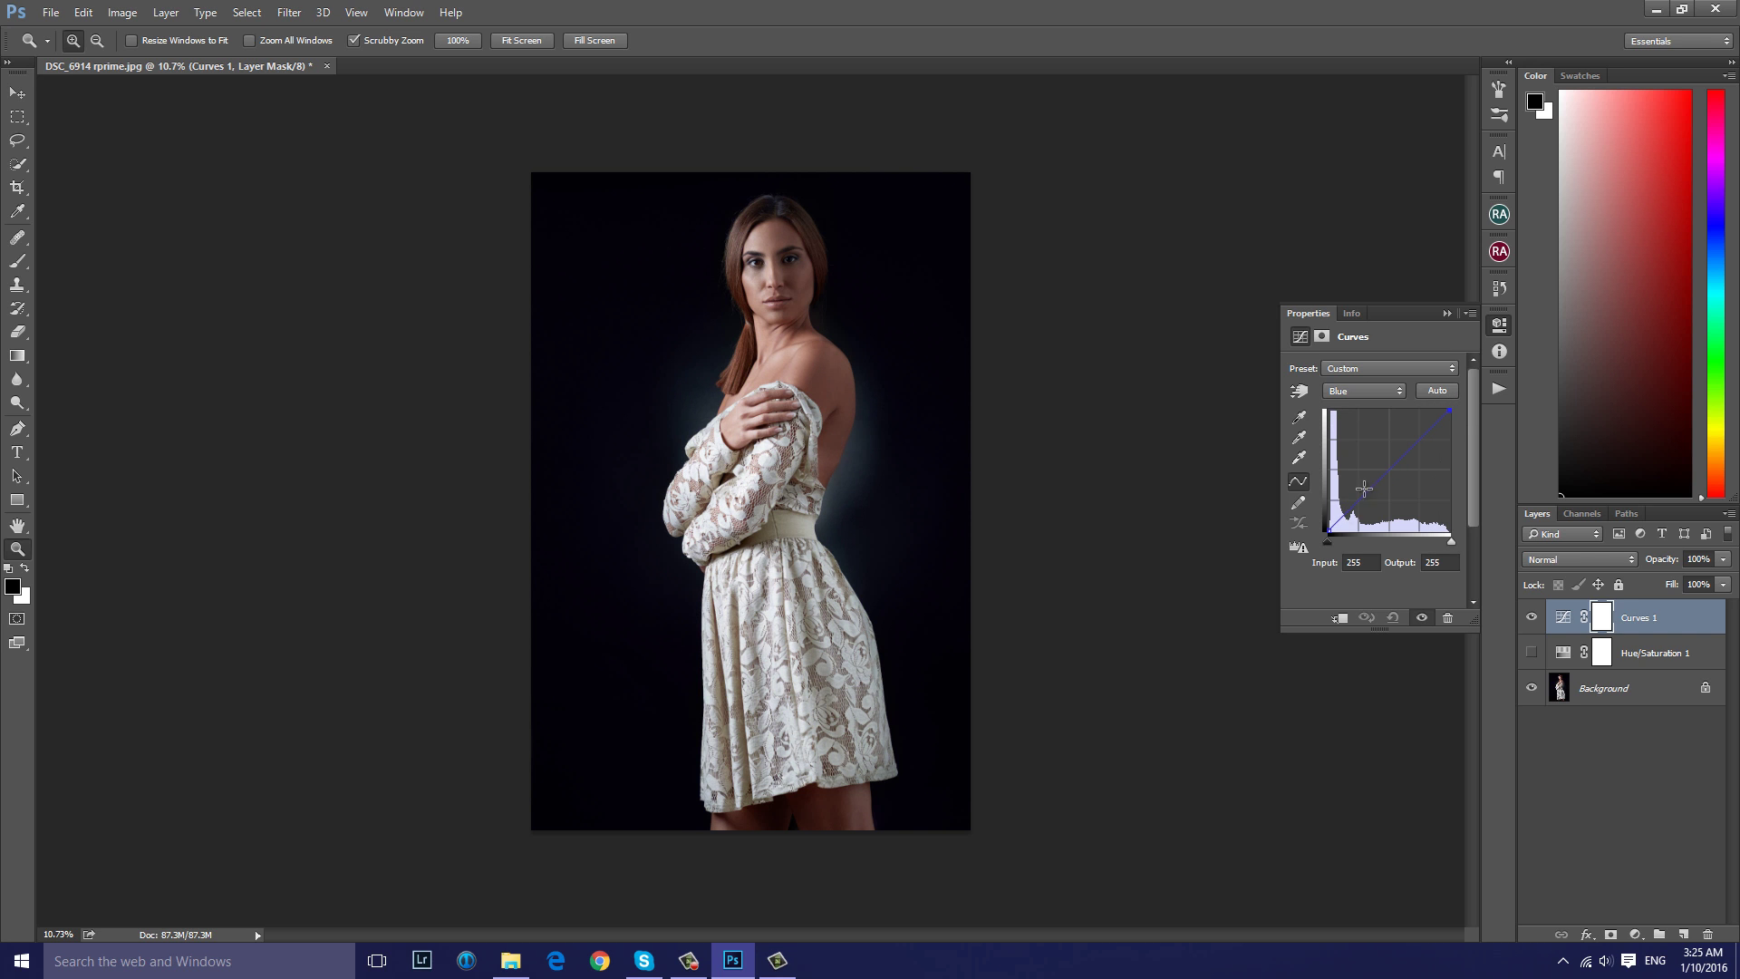
mouse_move(1328, 531)
mouse_down()
mouse_move(1330, 494)
mouse_move(1322, 536)
mouse_up()
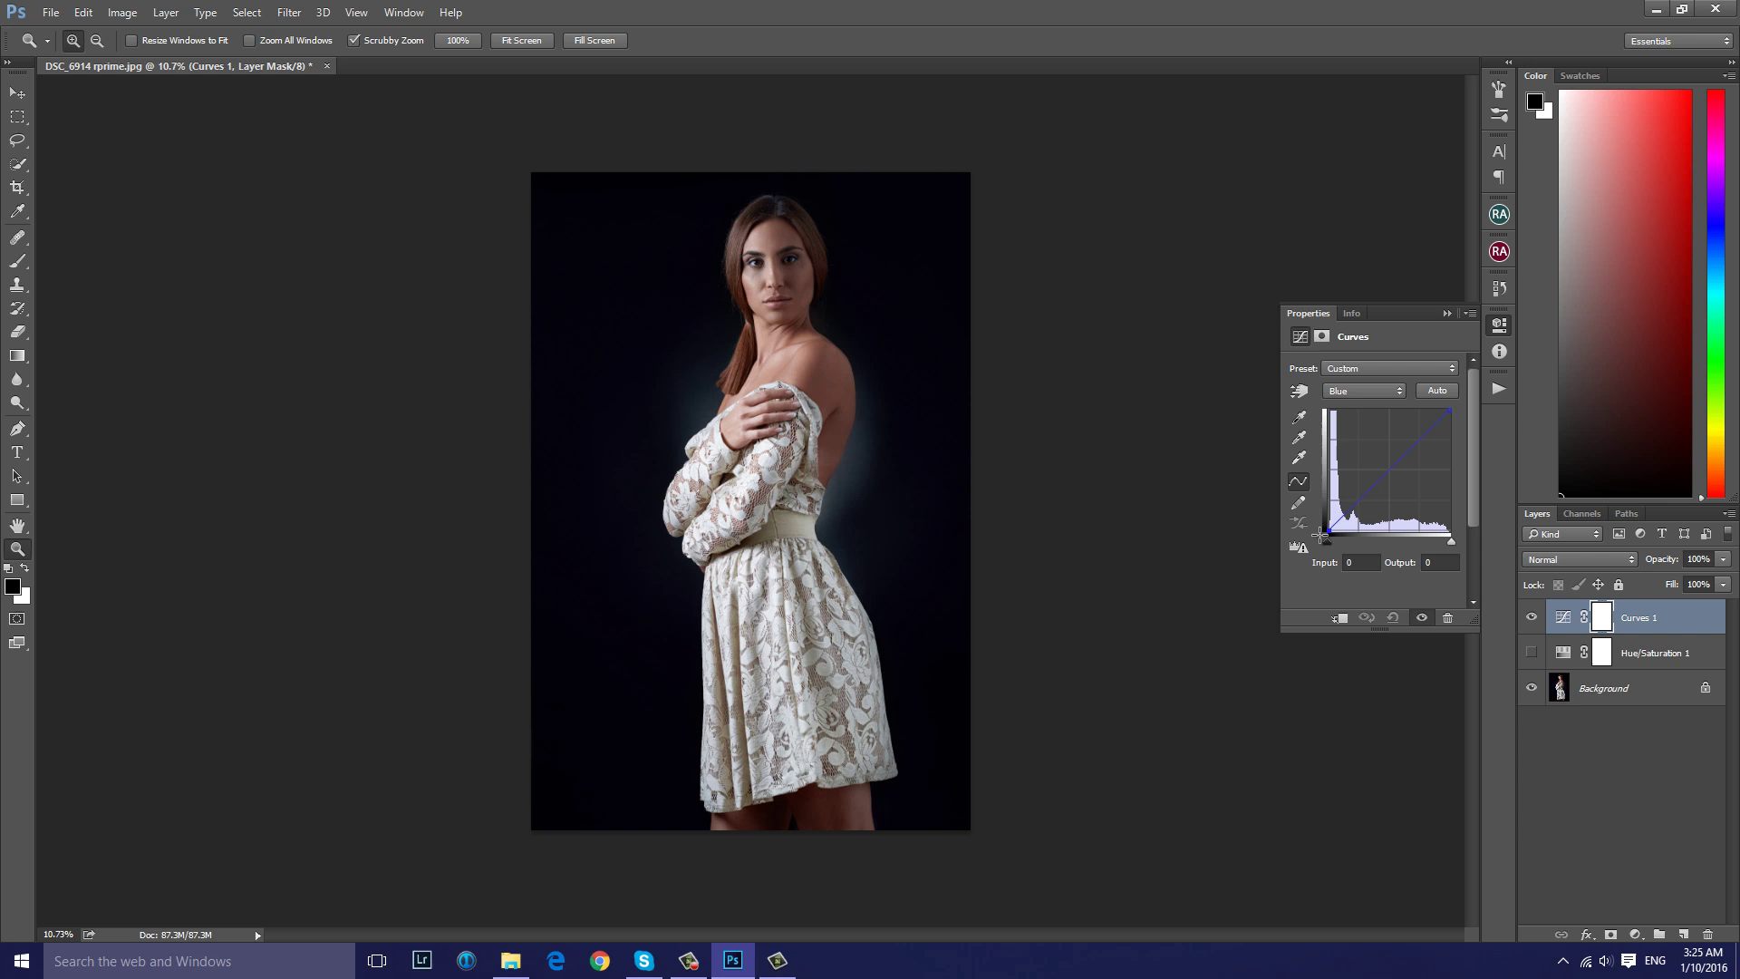
click(1390, 470)
drag(1389, 468, 1394, 477)
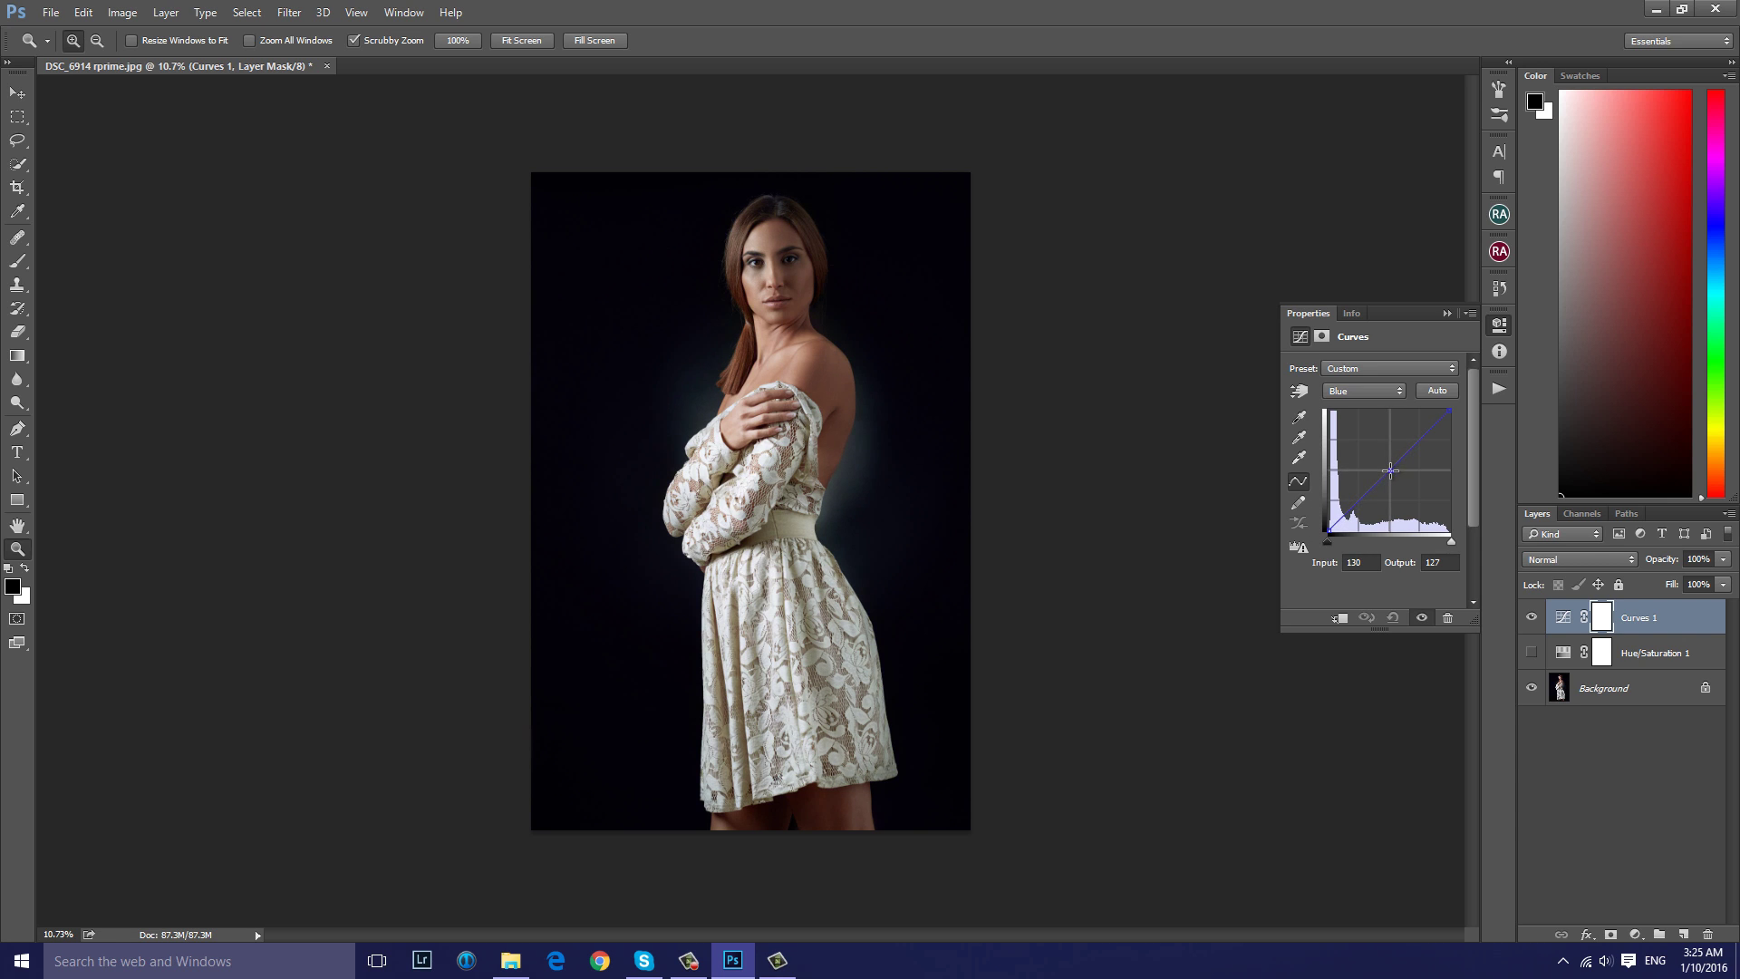
click(1393, 617)
Try moving the Blue curve's highlight end point inward to input 192, and place it at input 255, output 215
key(alt+5)
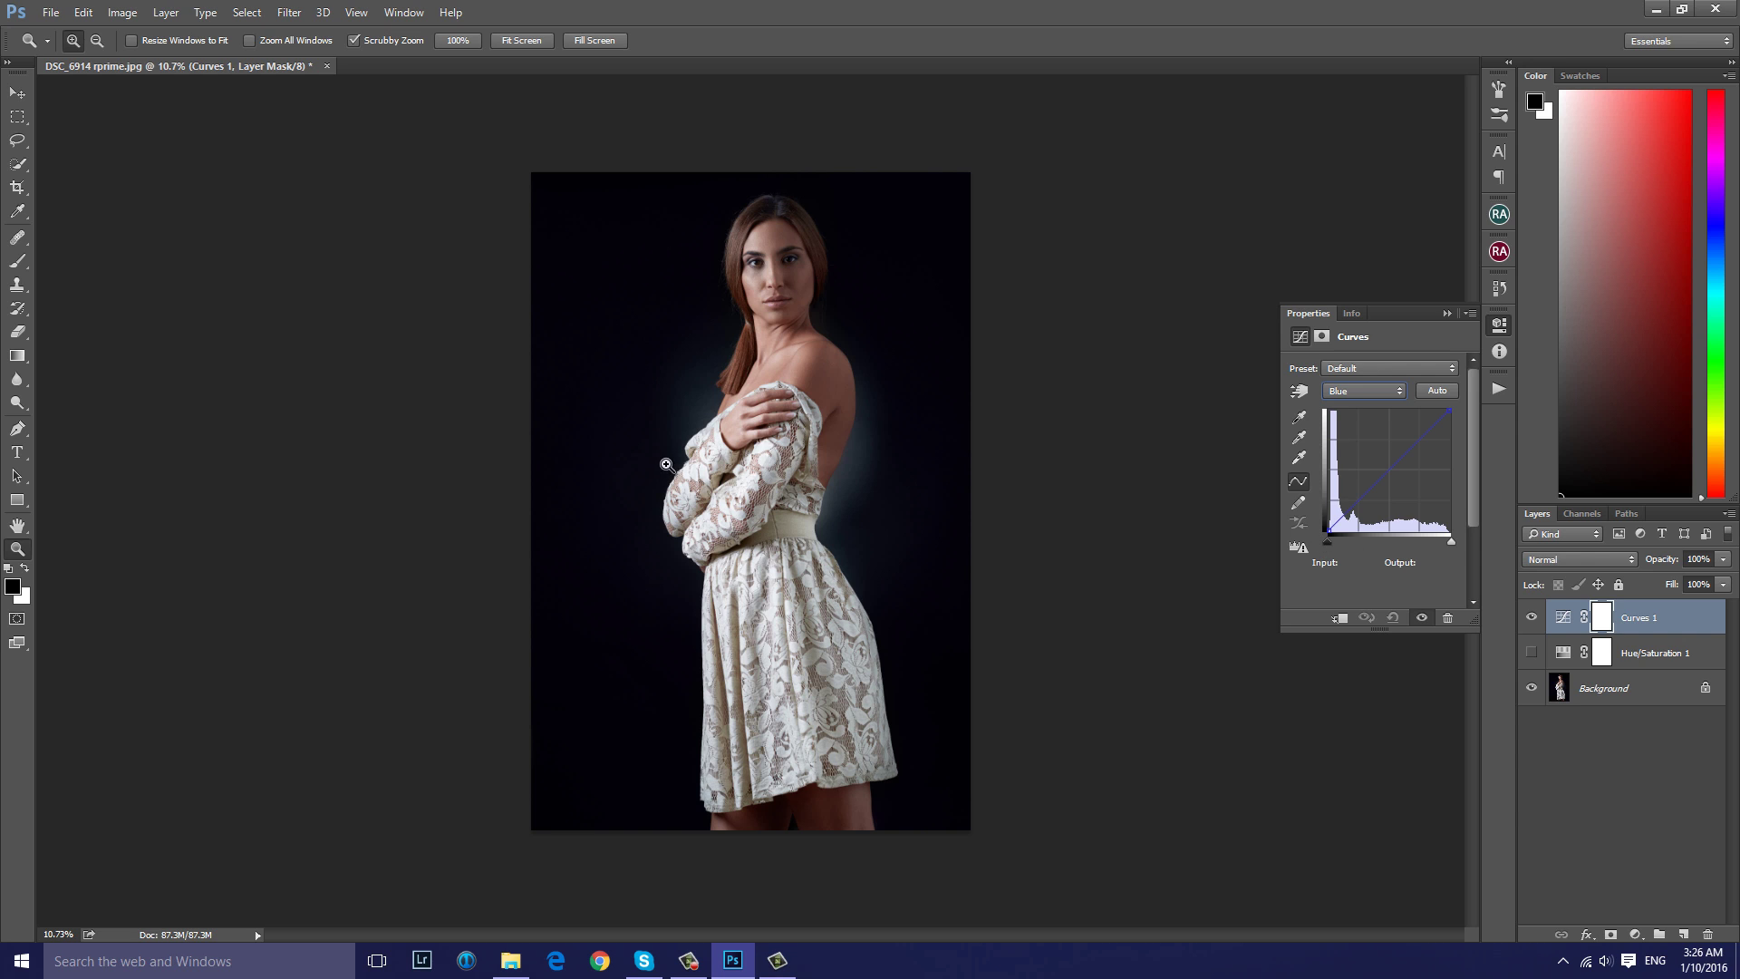
drag(1450, 410, 1419, 410)
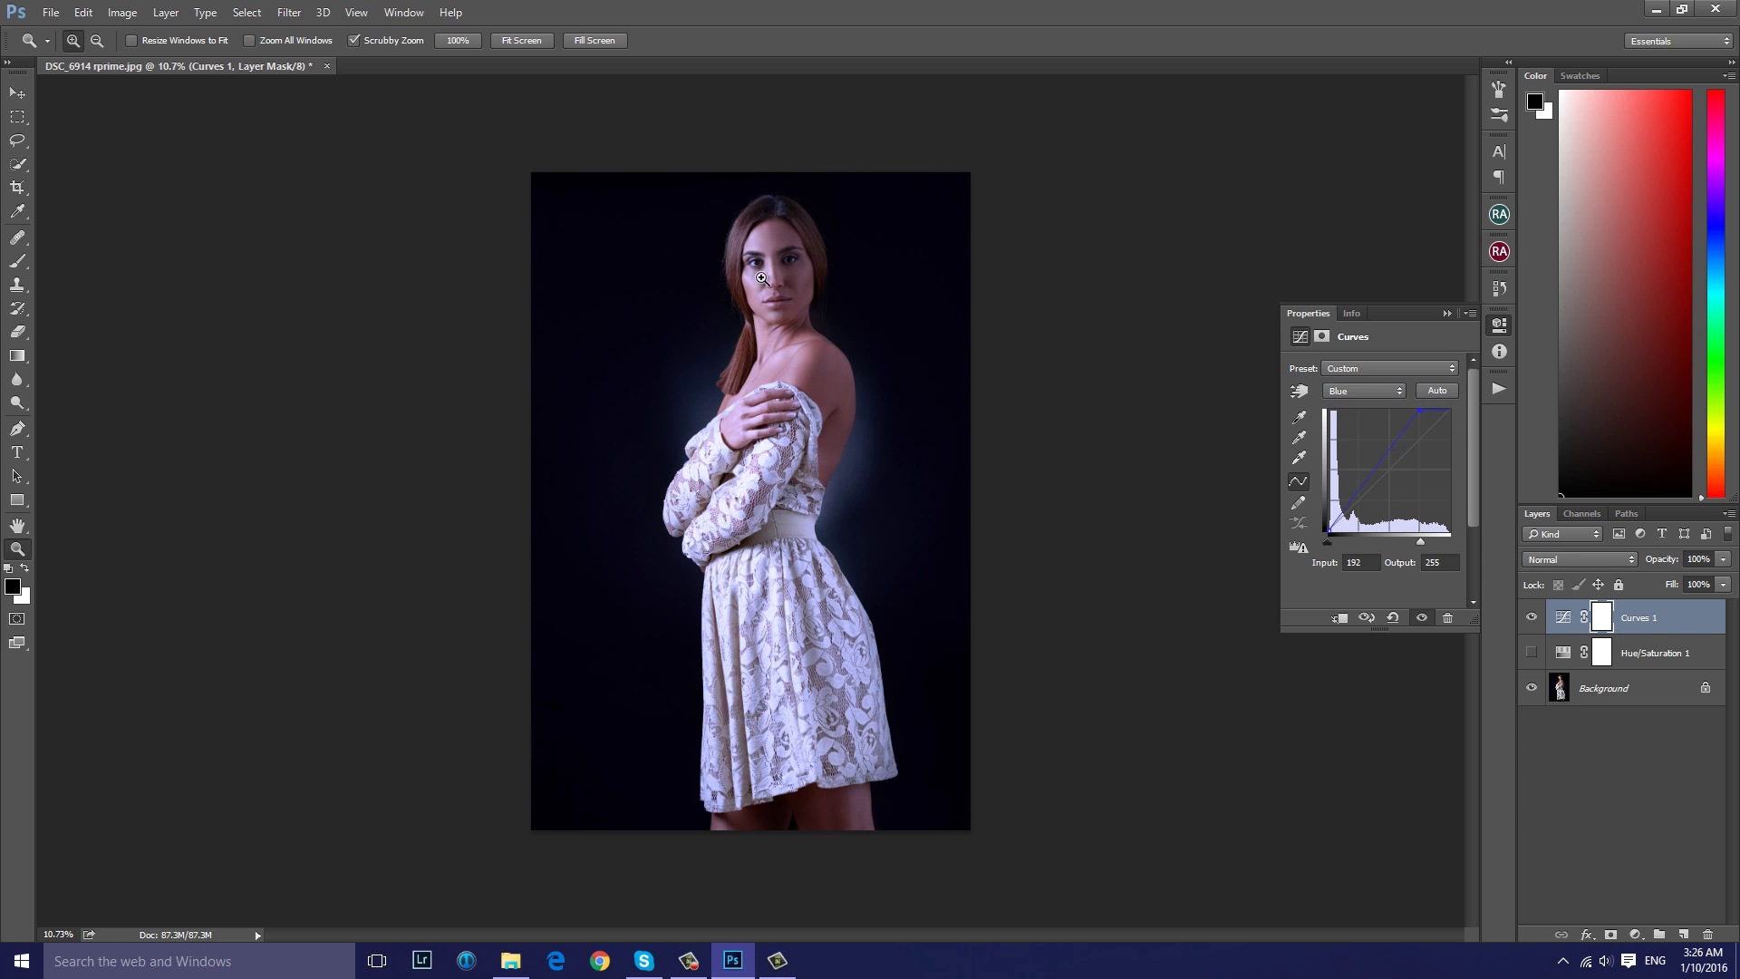
drag(770, 265, 820, 243)
scroll(820, 243, up, 2)
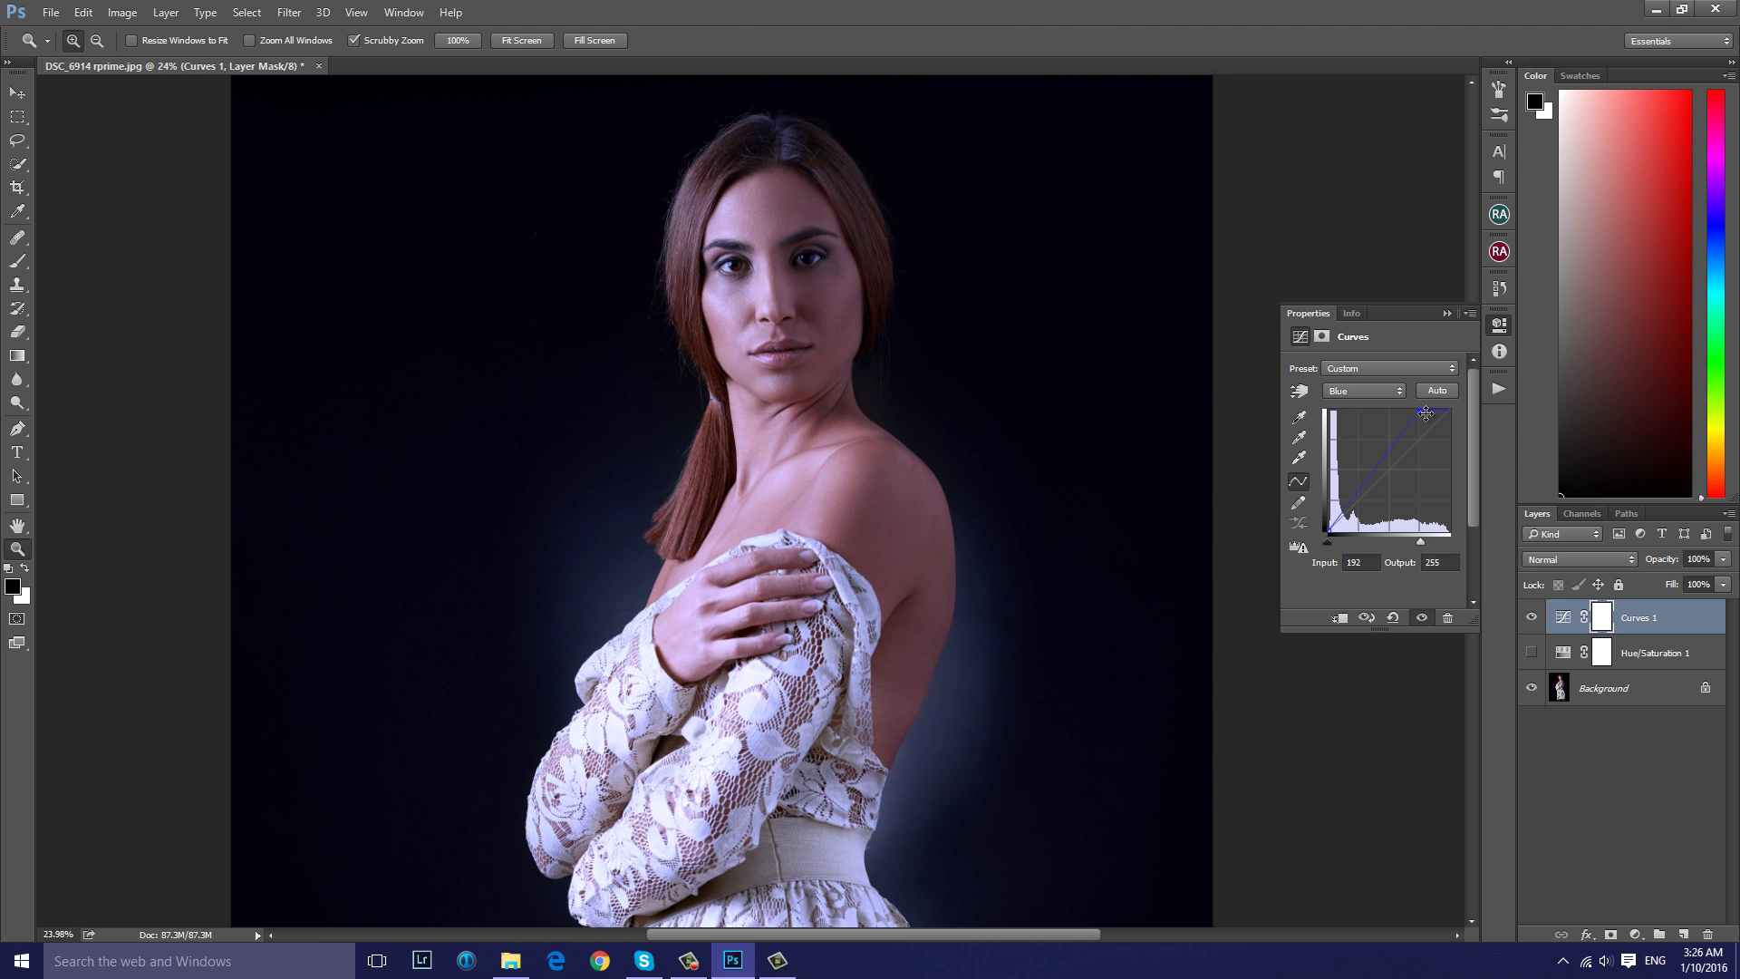
mouse_move(1425, 409)
mouse_down()
mouse_move(1451, 409)
mouse_move(1450, 427)
mouse_up()
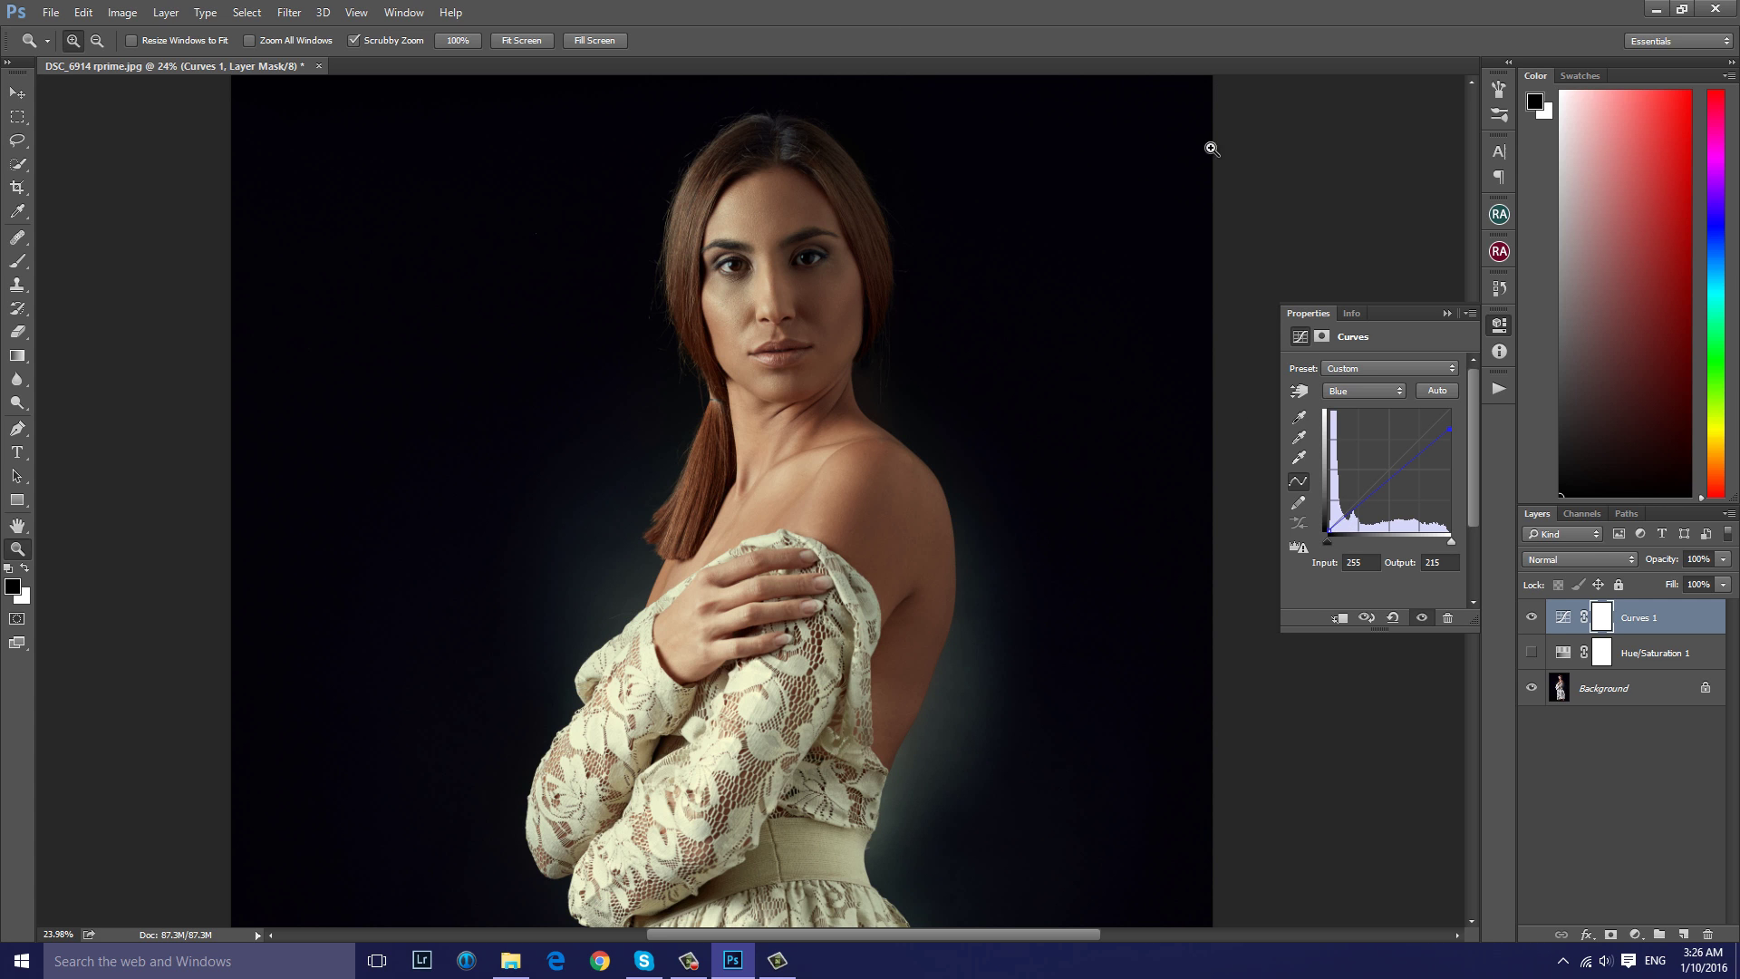
Try the Blue curve's shadow end point at input 31, output 0, and place it at input 0, output 27
click(1330, 530)
drag(1328, 530, 1328, 519)
drag(1331, 540, 1343, 540)
drag(970, 454, 848, 450)
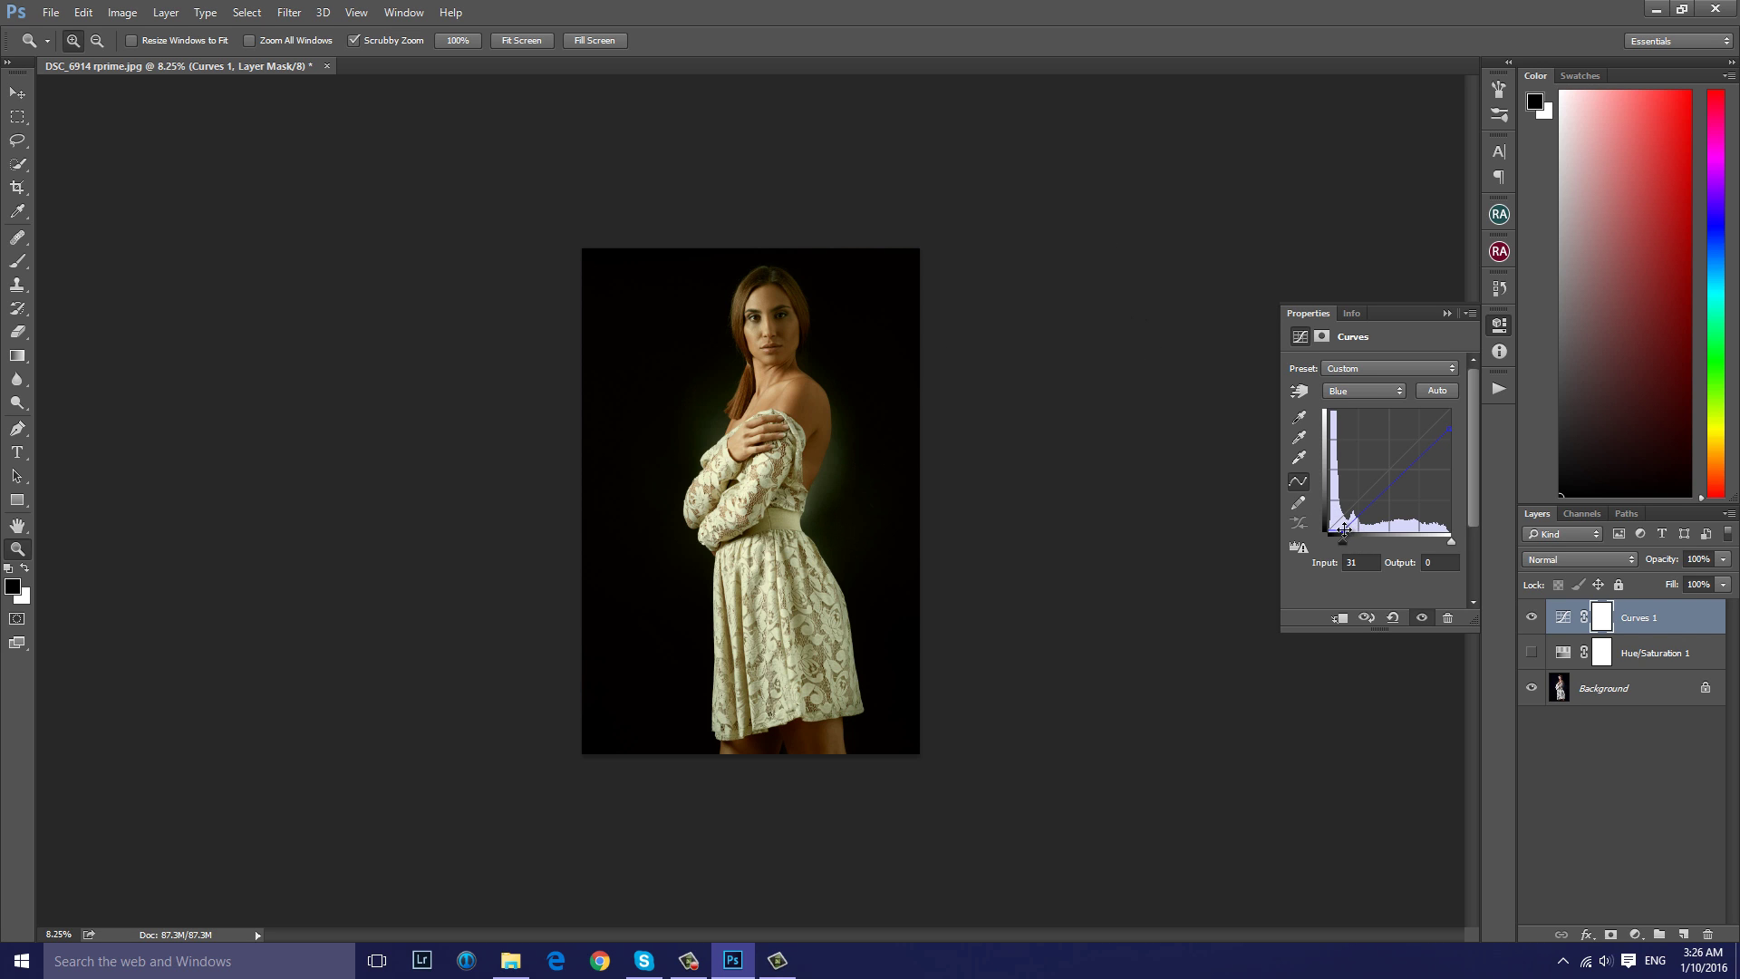
drag(1341, 534, 1328, 519)
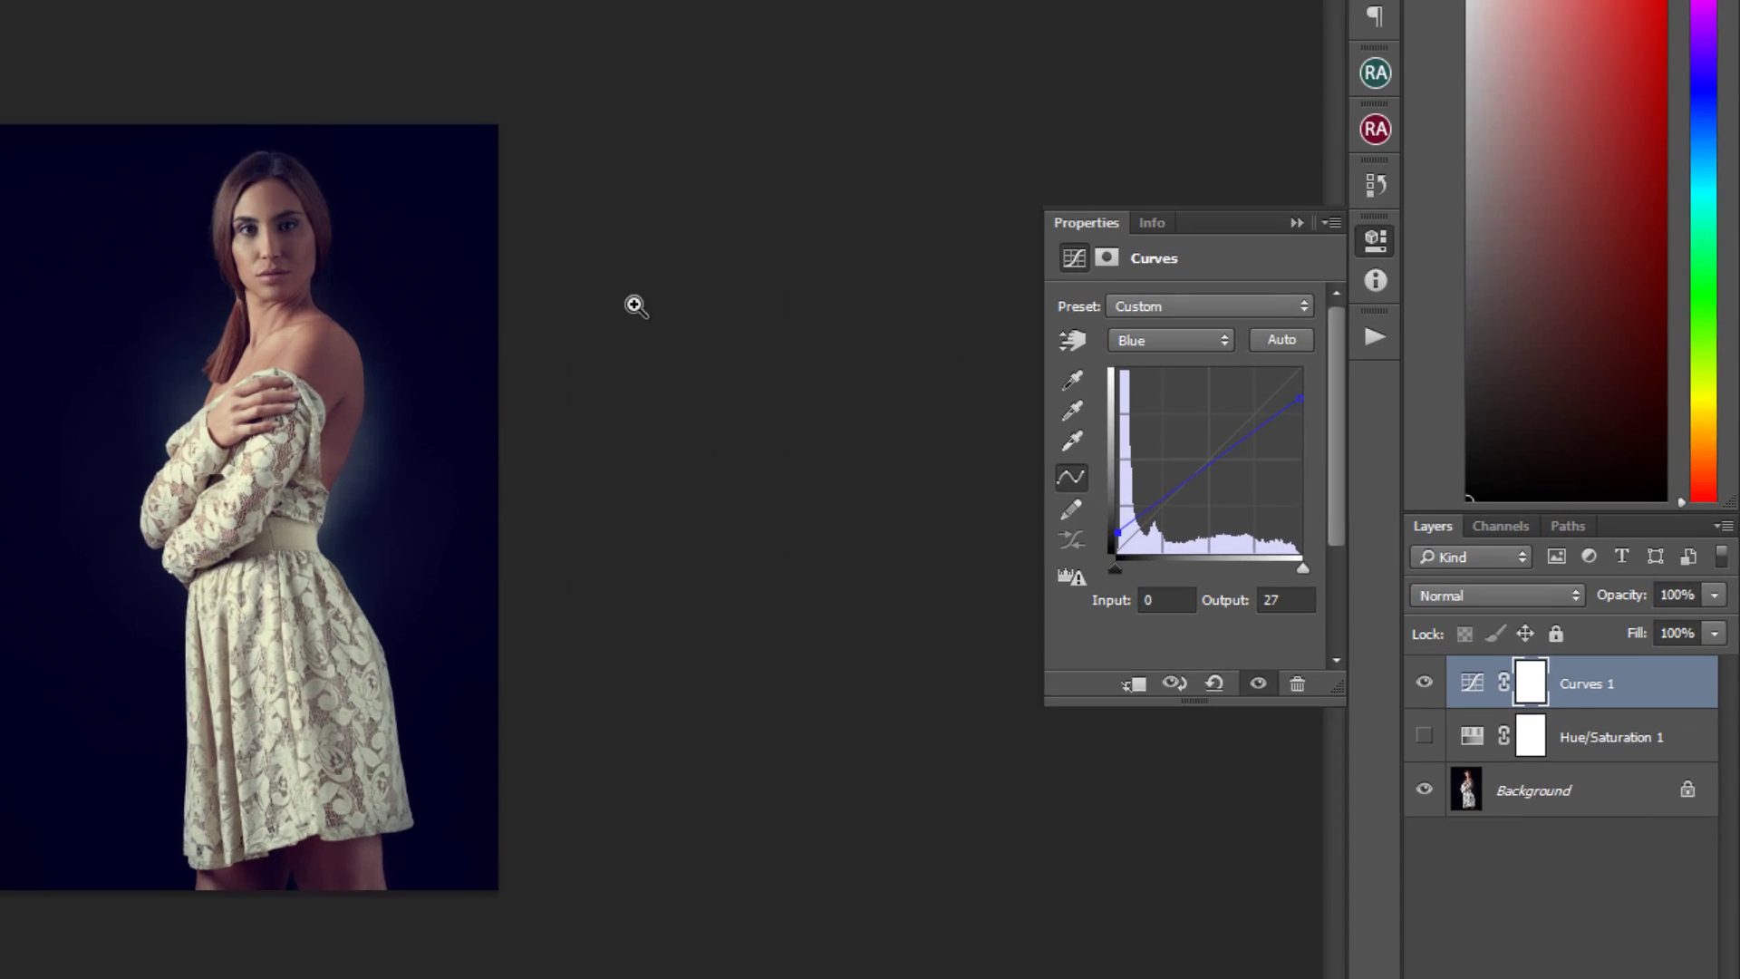
click(1723, 559)
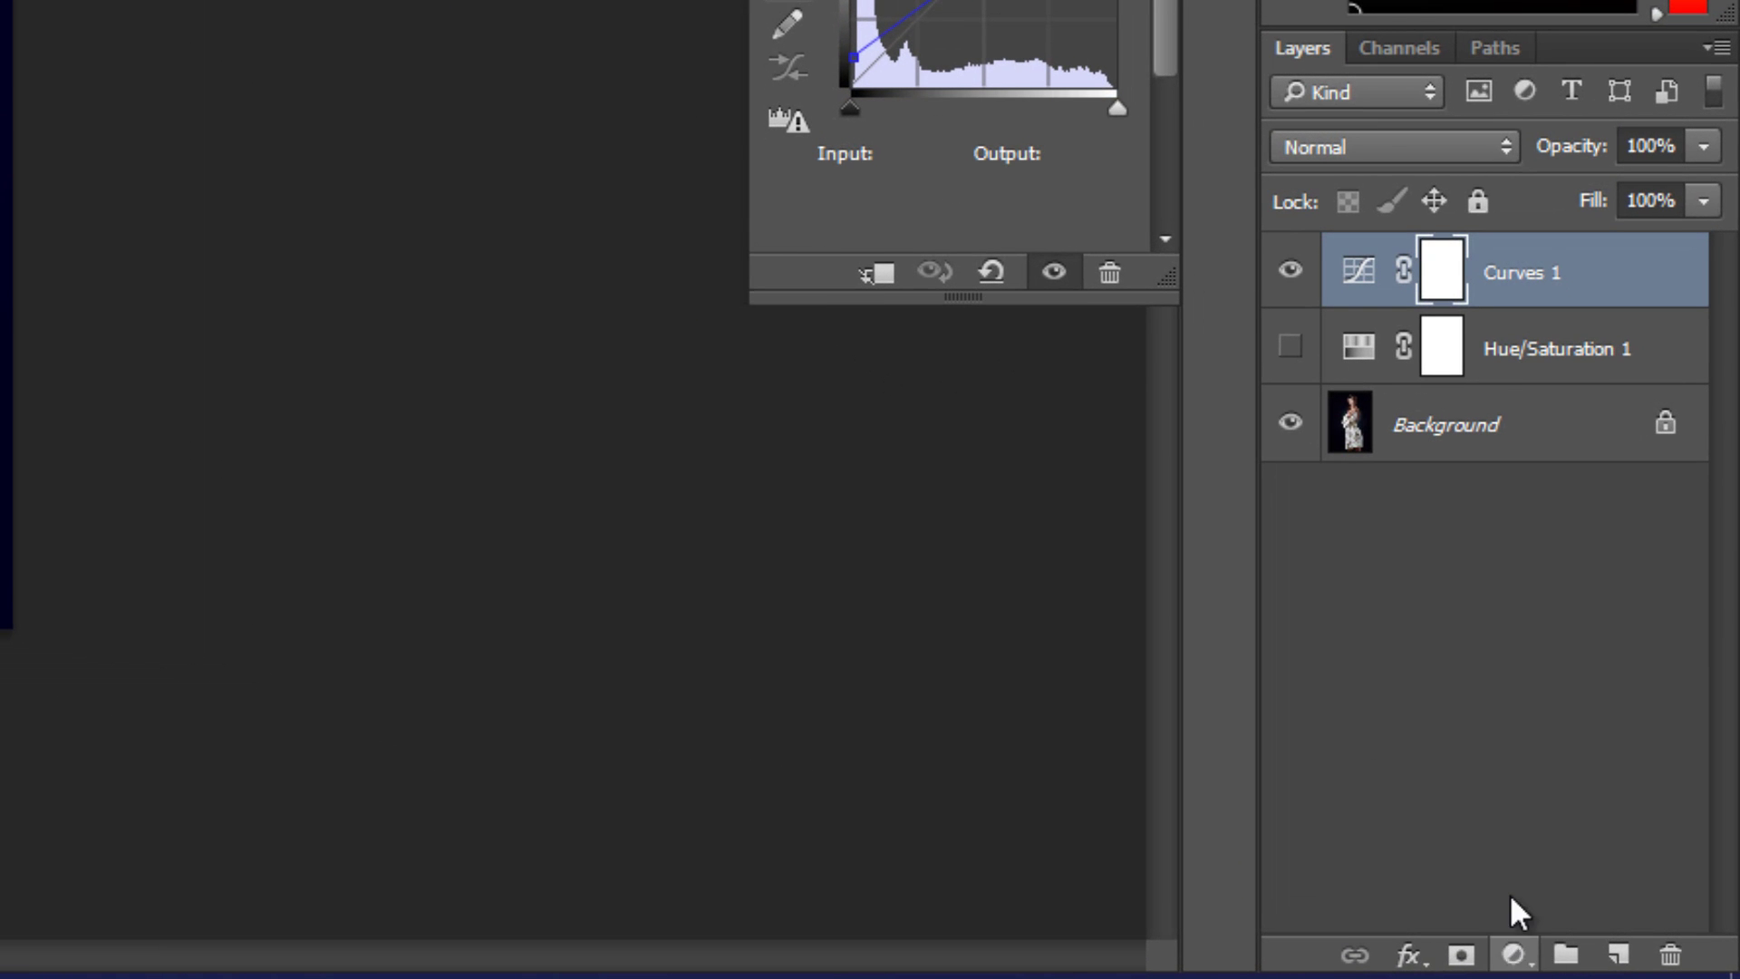
Add a Levels adjustment layer above Curves 1 and hide the Curves 1 layer
click(1514, 954)
click(1450, 294)
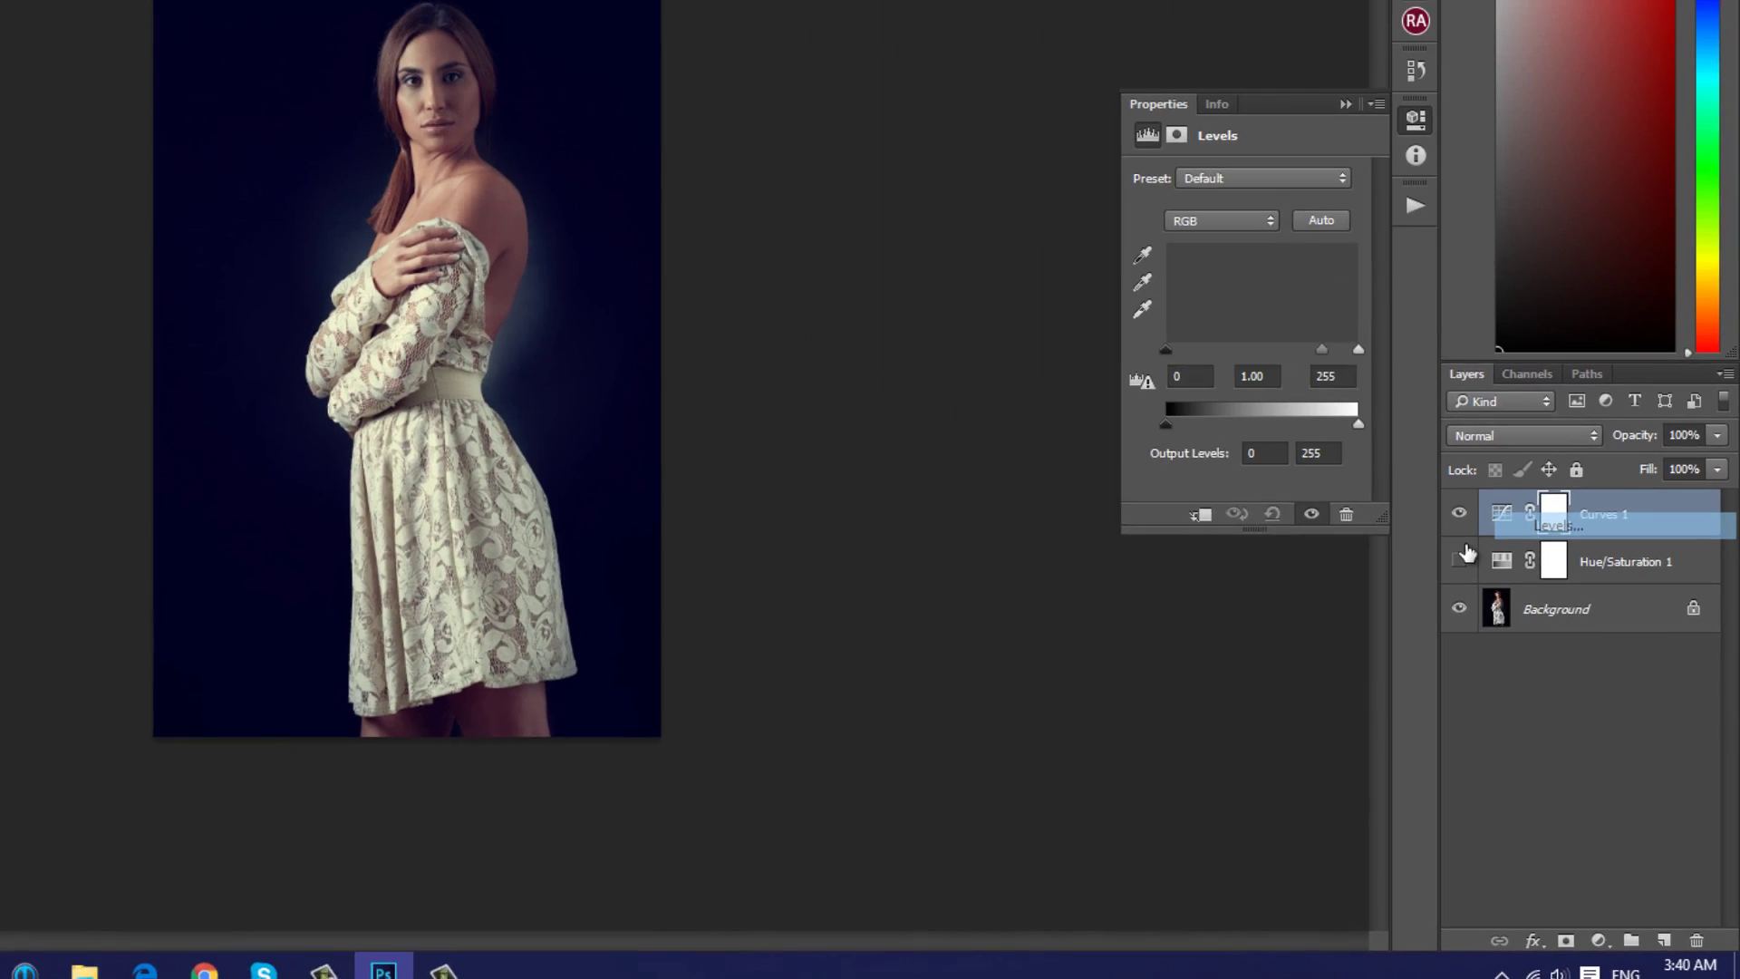
click(1459, 513)
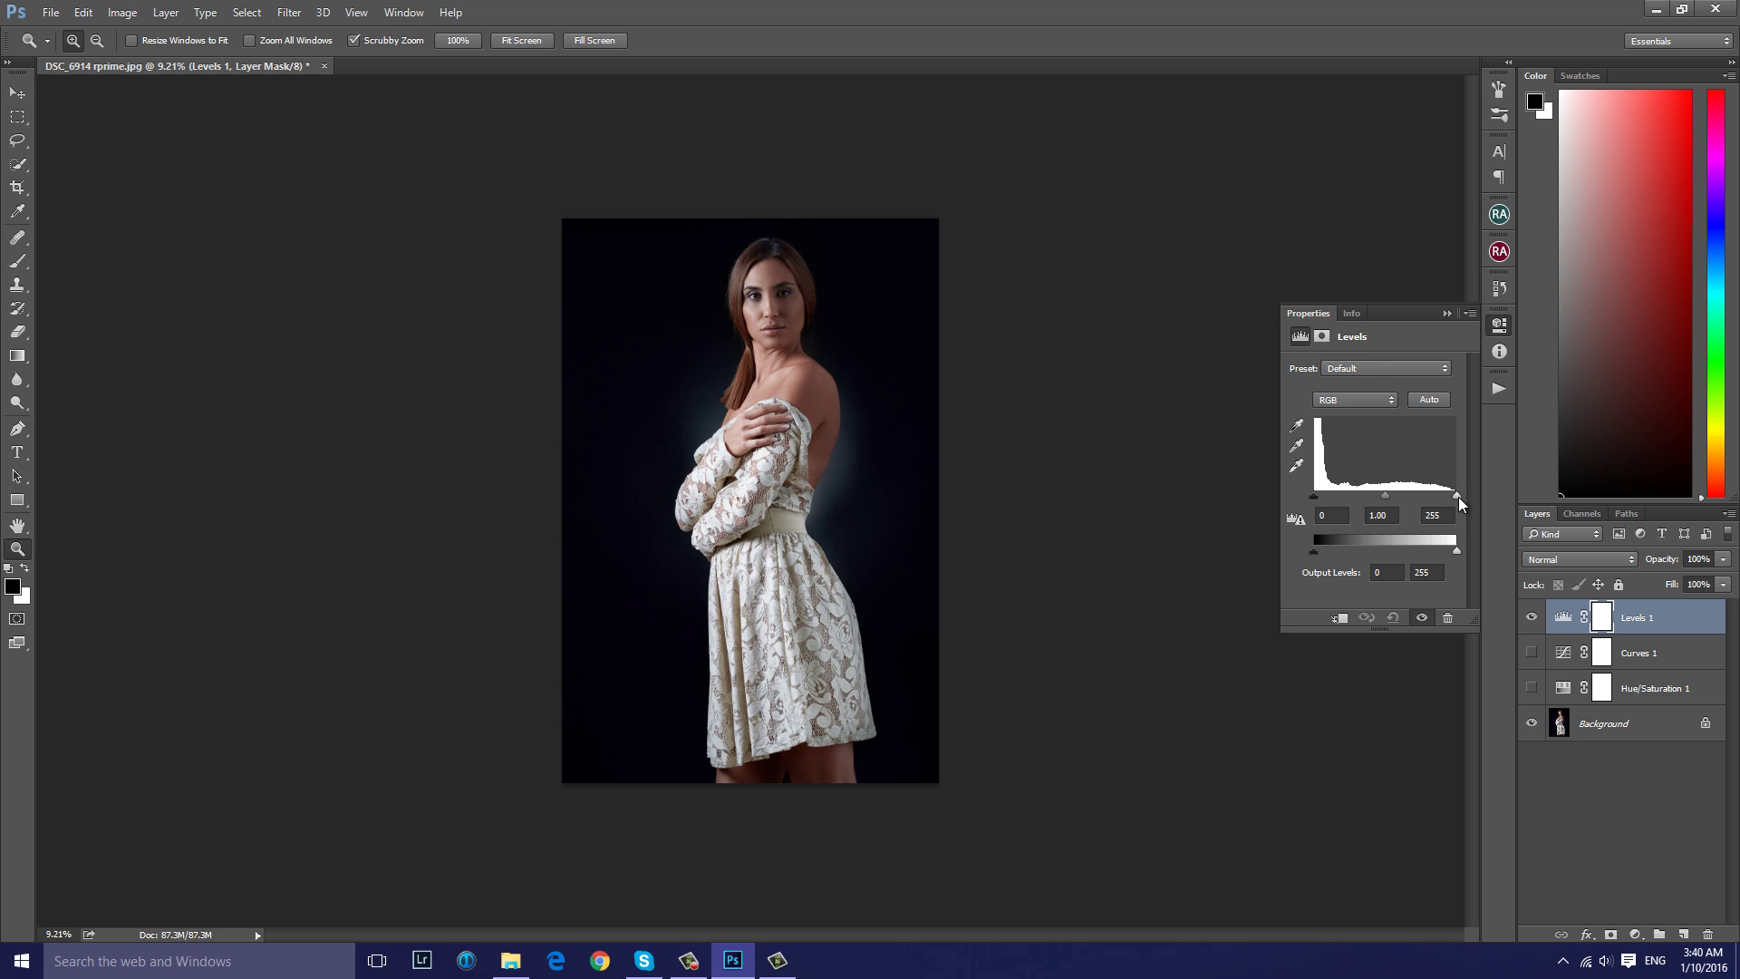
Try the highlight and midtone input sliders on the RGB channel of Levels 1, and switch to the Blue channel
drag(1457, 498, 1460, 498)
drag(1325, 502, 1389, 506)
click(1369, 400)
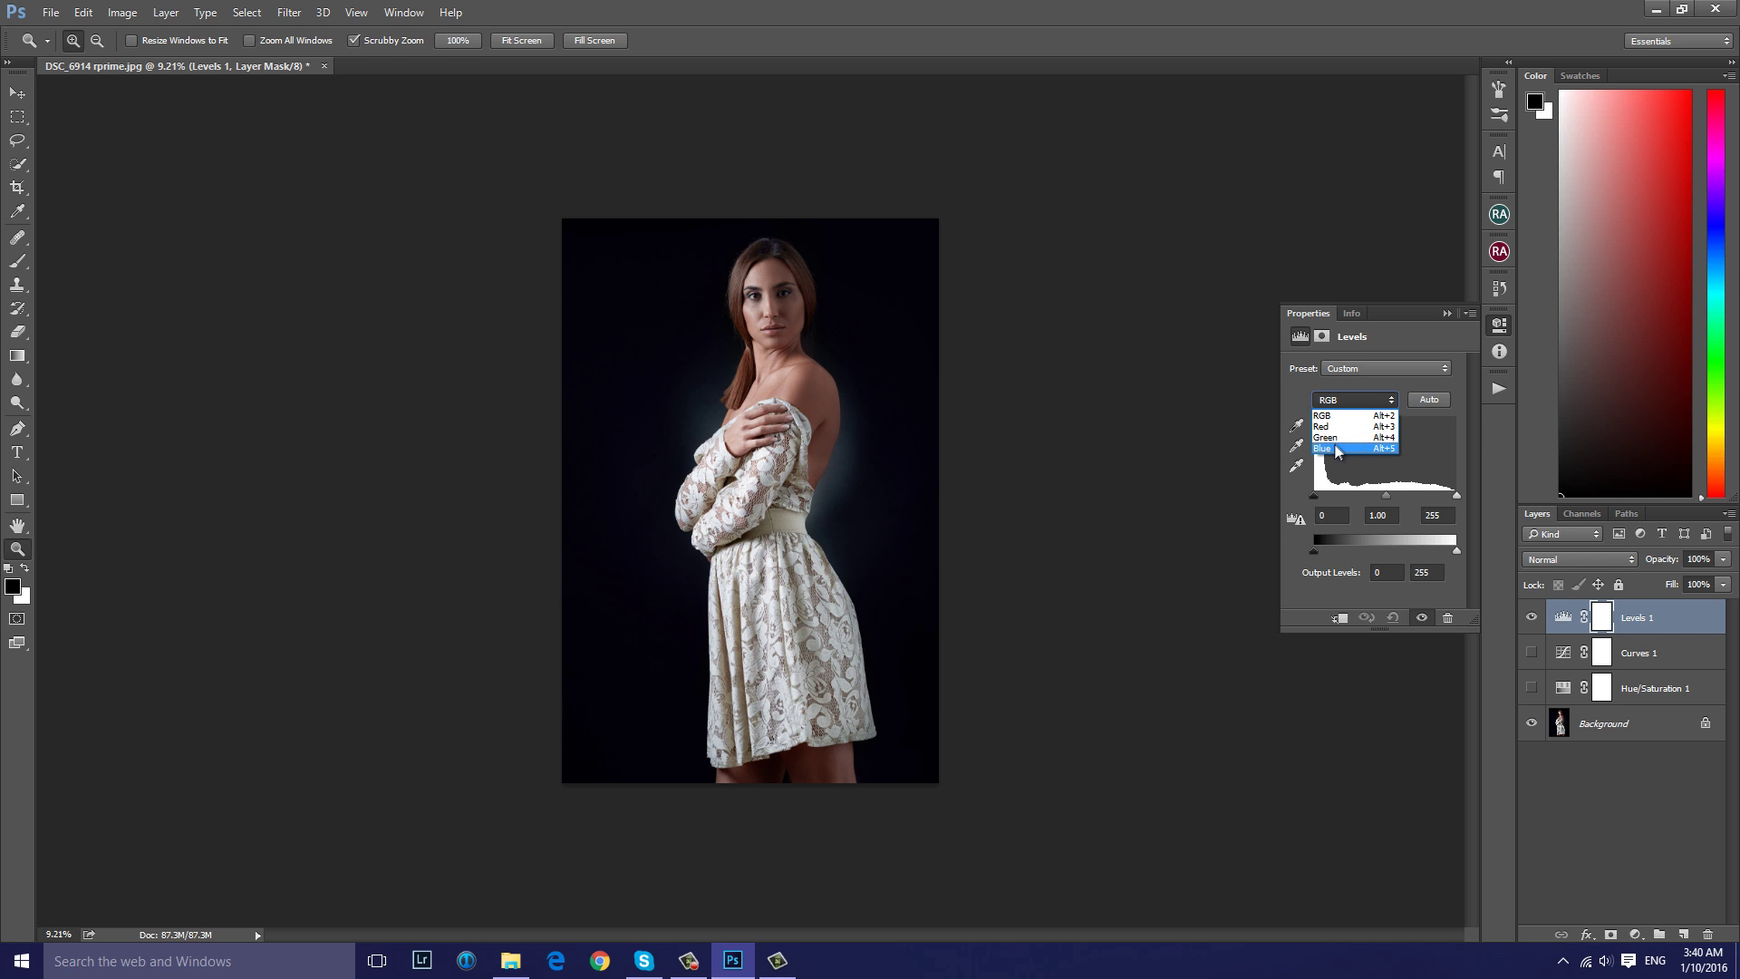
click(1334, 448)
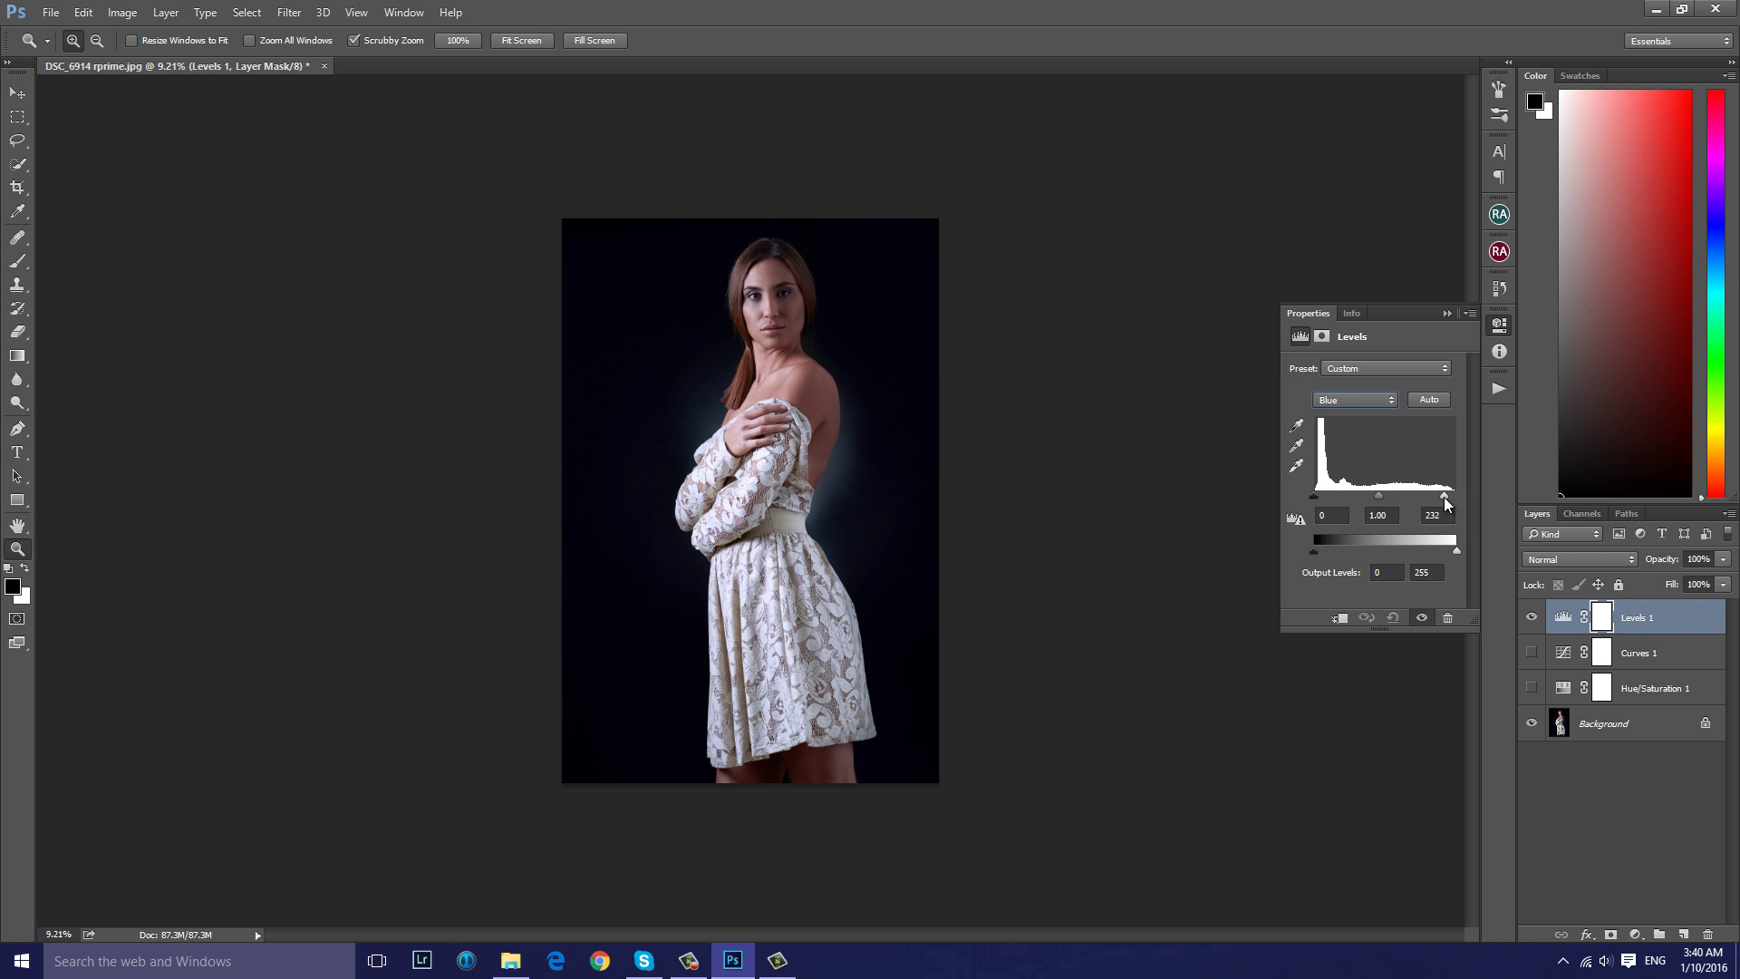
Try the Blue channel's highlight input level at 229 and its shadow input level at 37, restoring them to 255 and 0
drag(1444, 498, 1442, 499)
drag(772, 277, 772, 276)
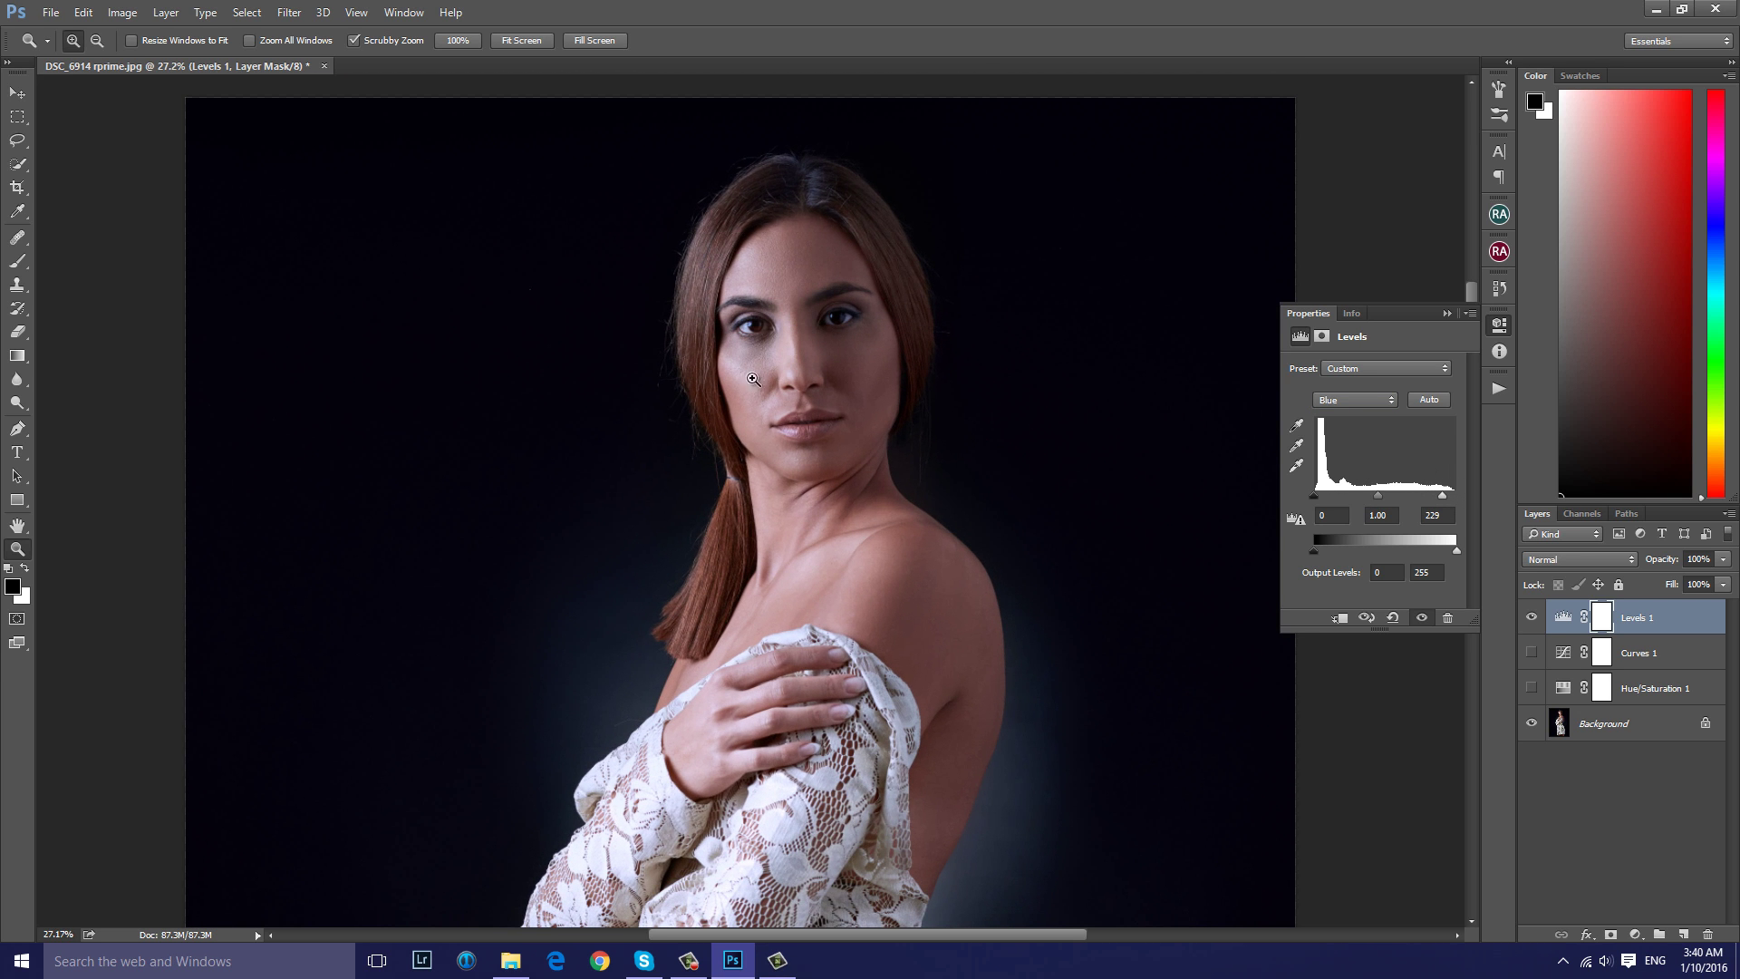
drag(1443, 499, 1475, 506)
drag(1321, 506, 1340, 506)
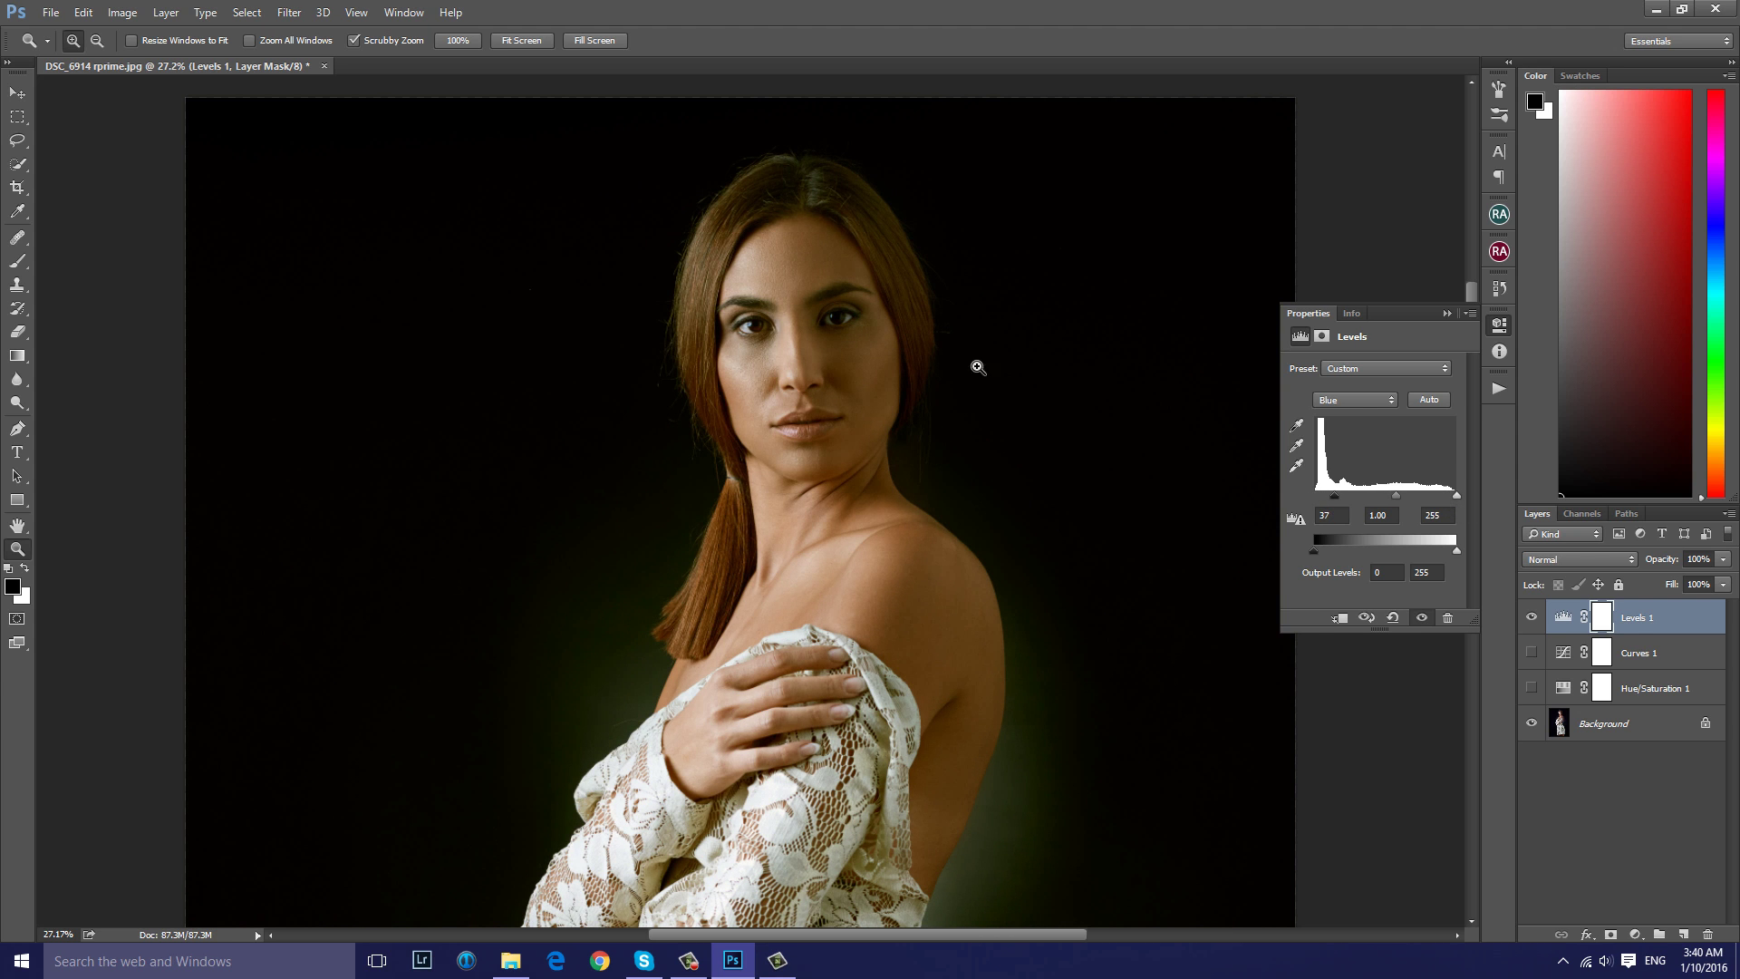
key(ctrl+0)
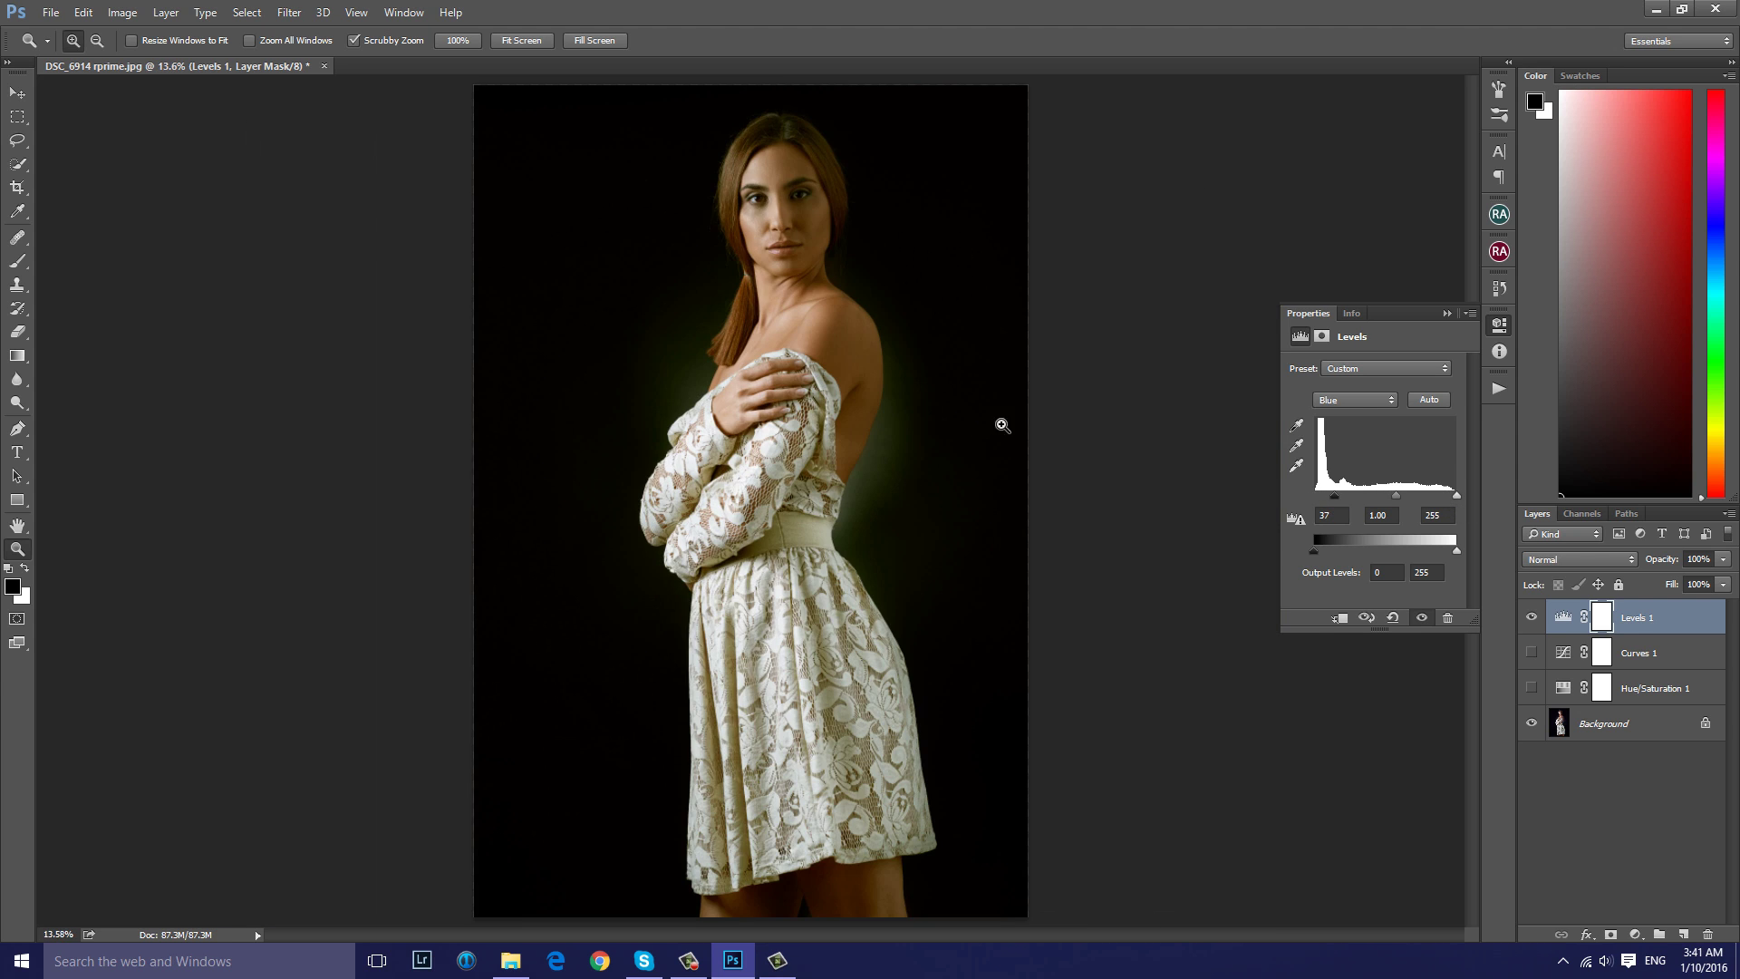
drag(1343, 504, 1312, 498)
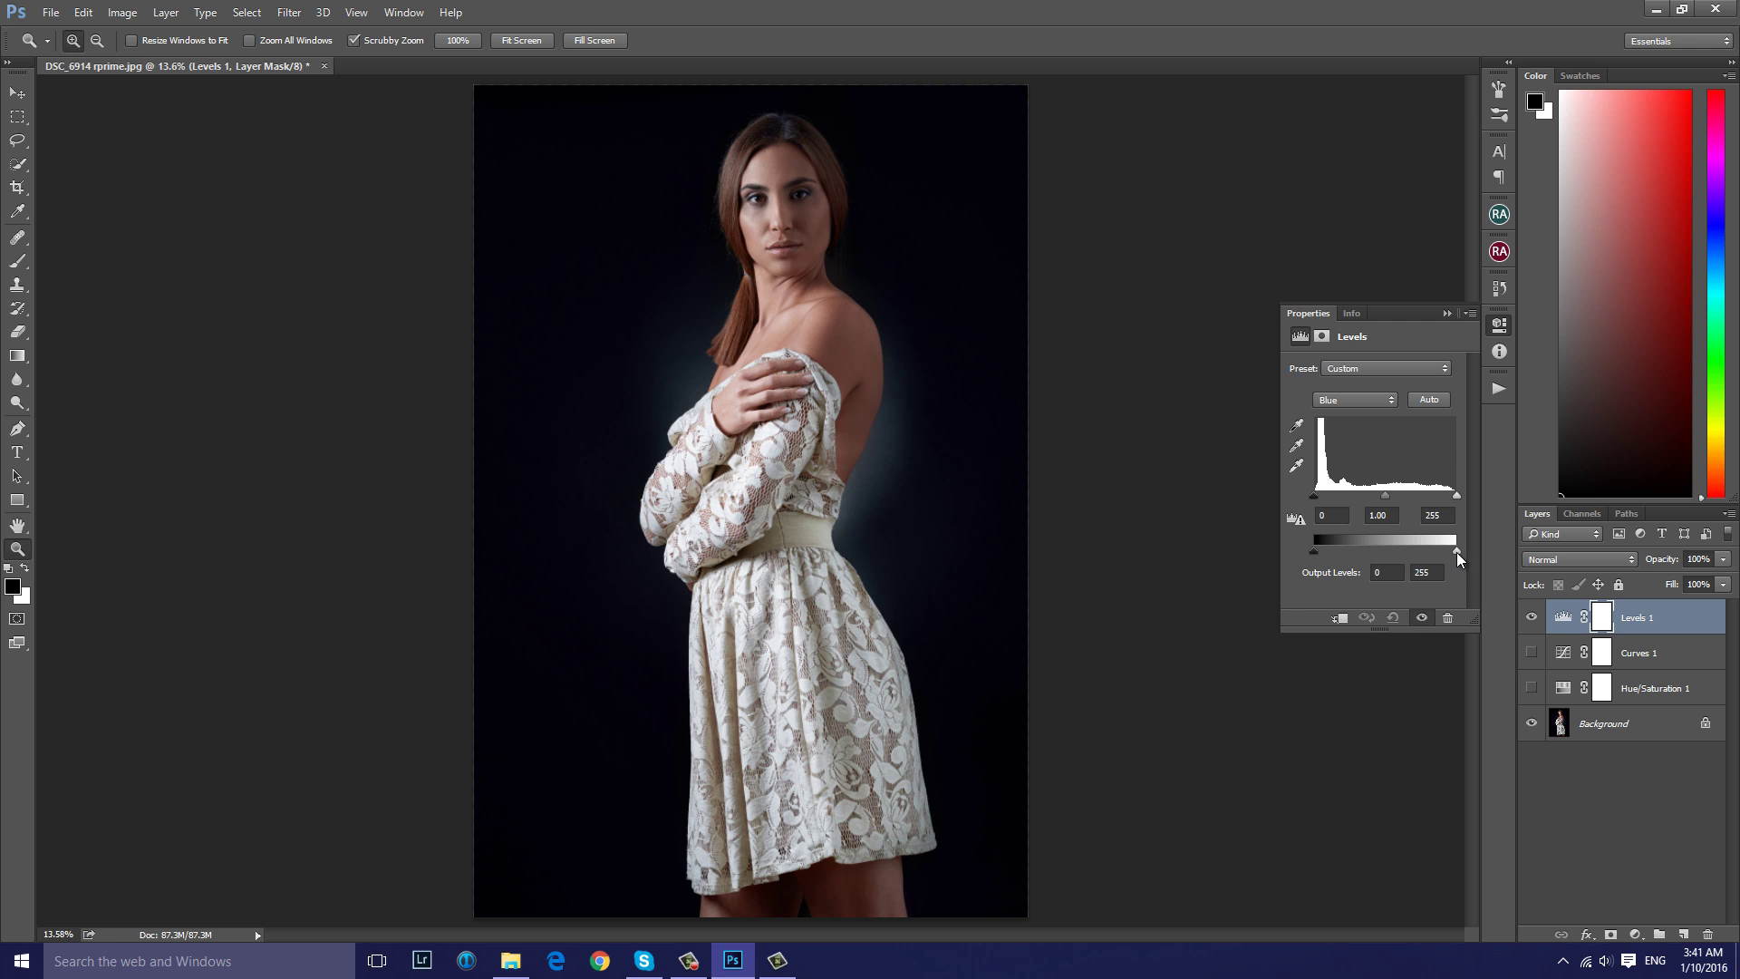
Set the Blue channel's output levels to 31 and 224, and lower the Levels 1 layer's opacity to 37%
drag(1458, 553, 1439, 560)
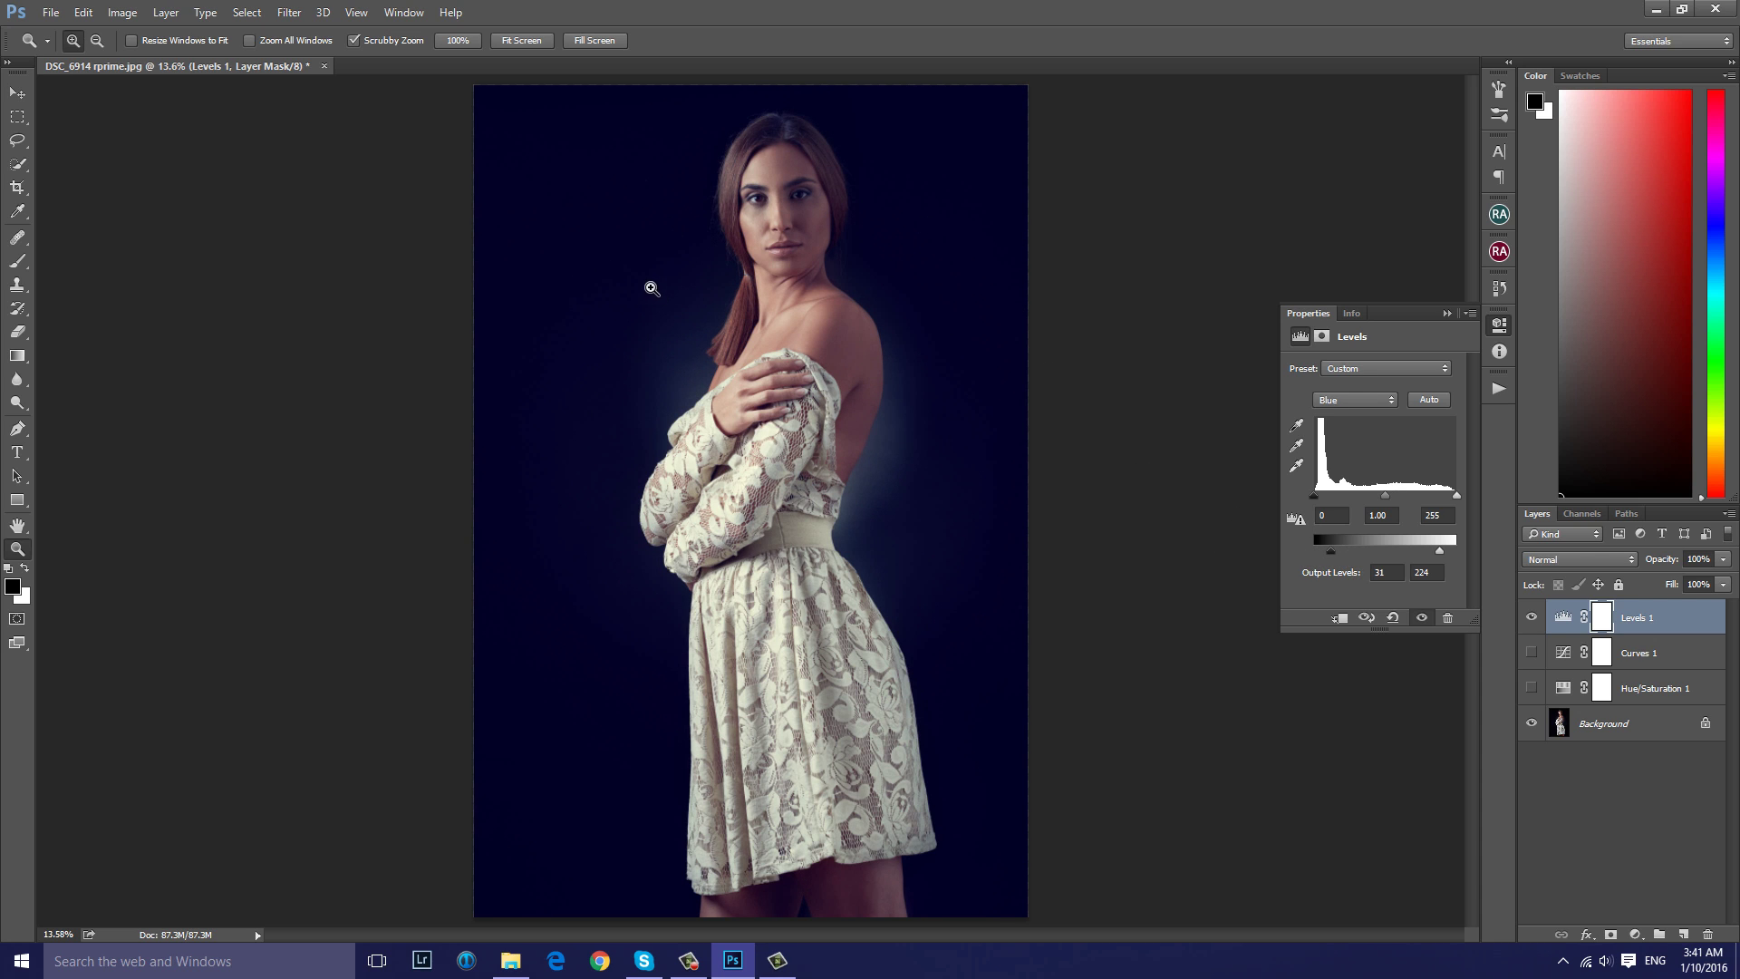
scroll(663, 329, down, 3)
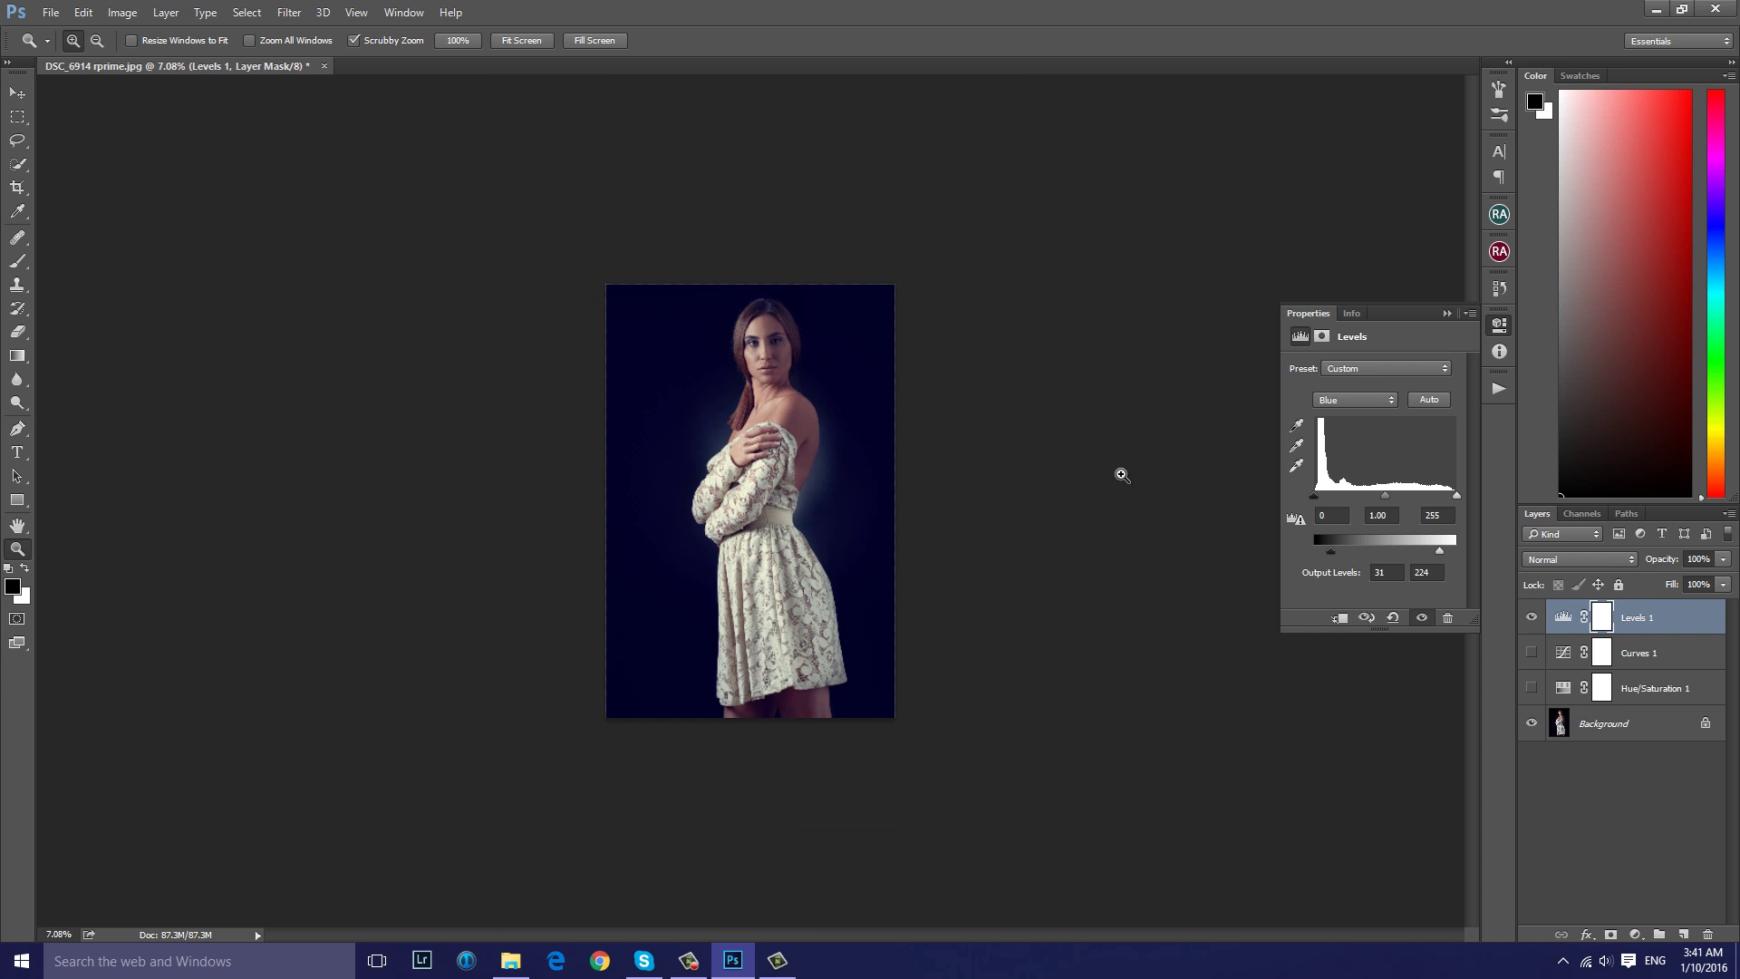
click(1723, 560)
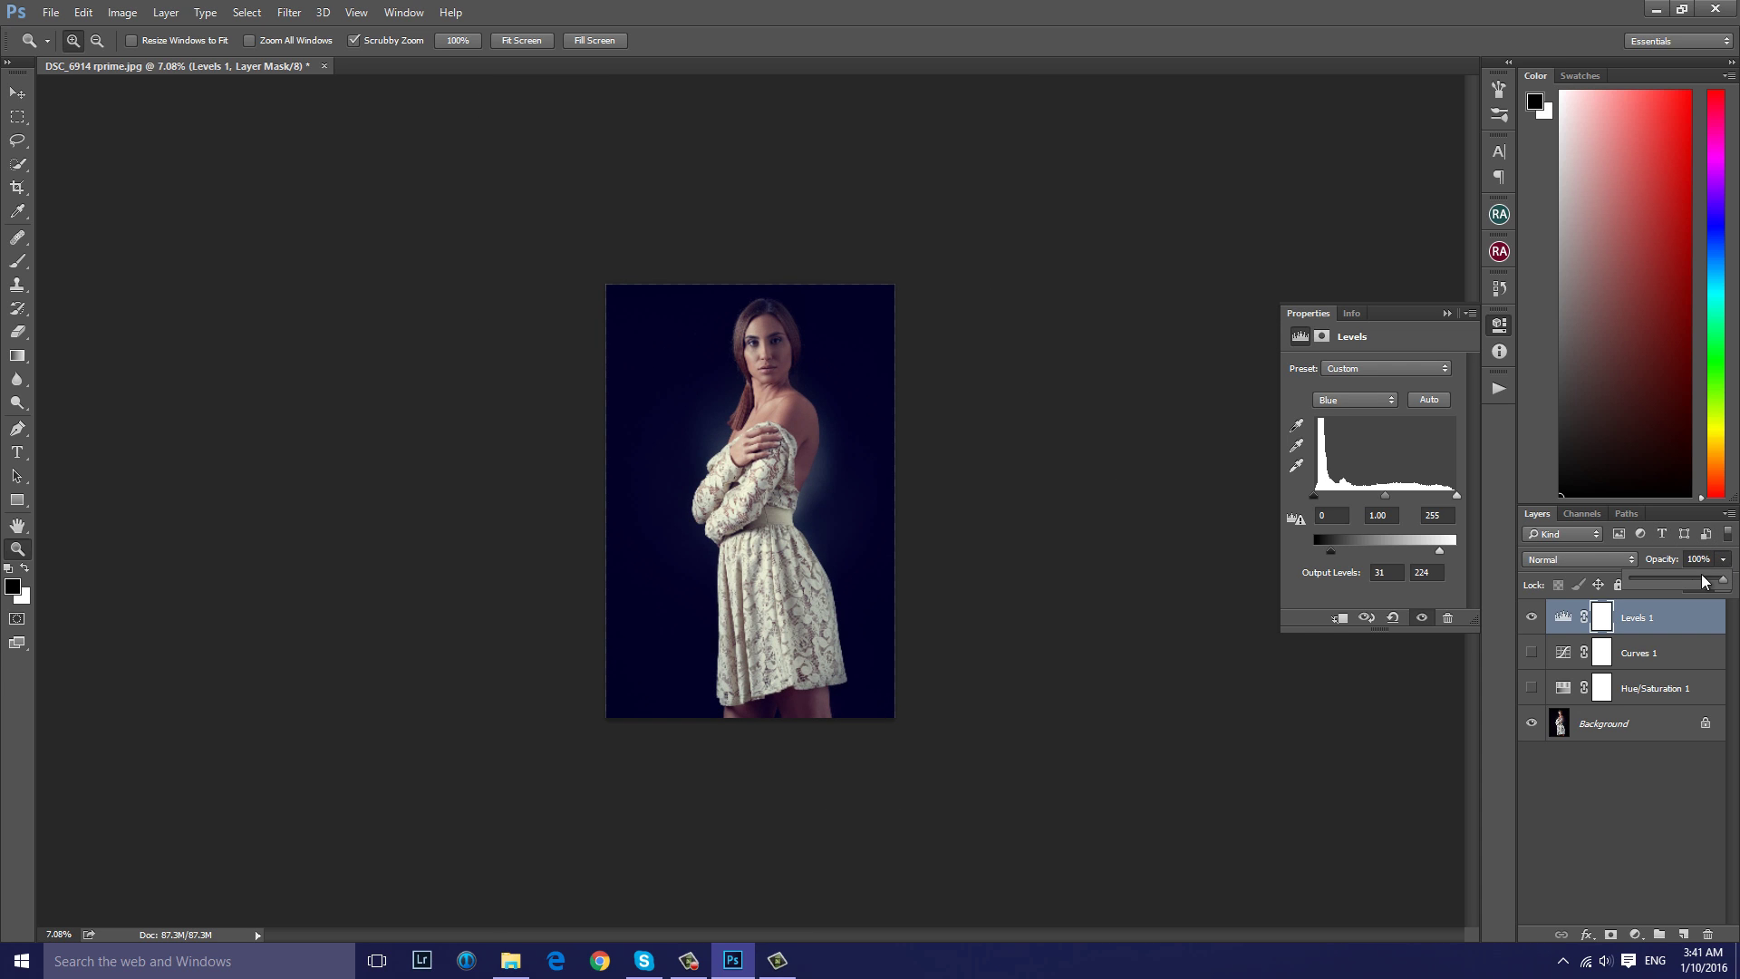
click(1666, 581)
scroll(768, 352, up, 3)
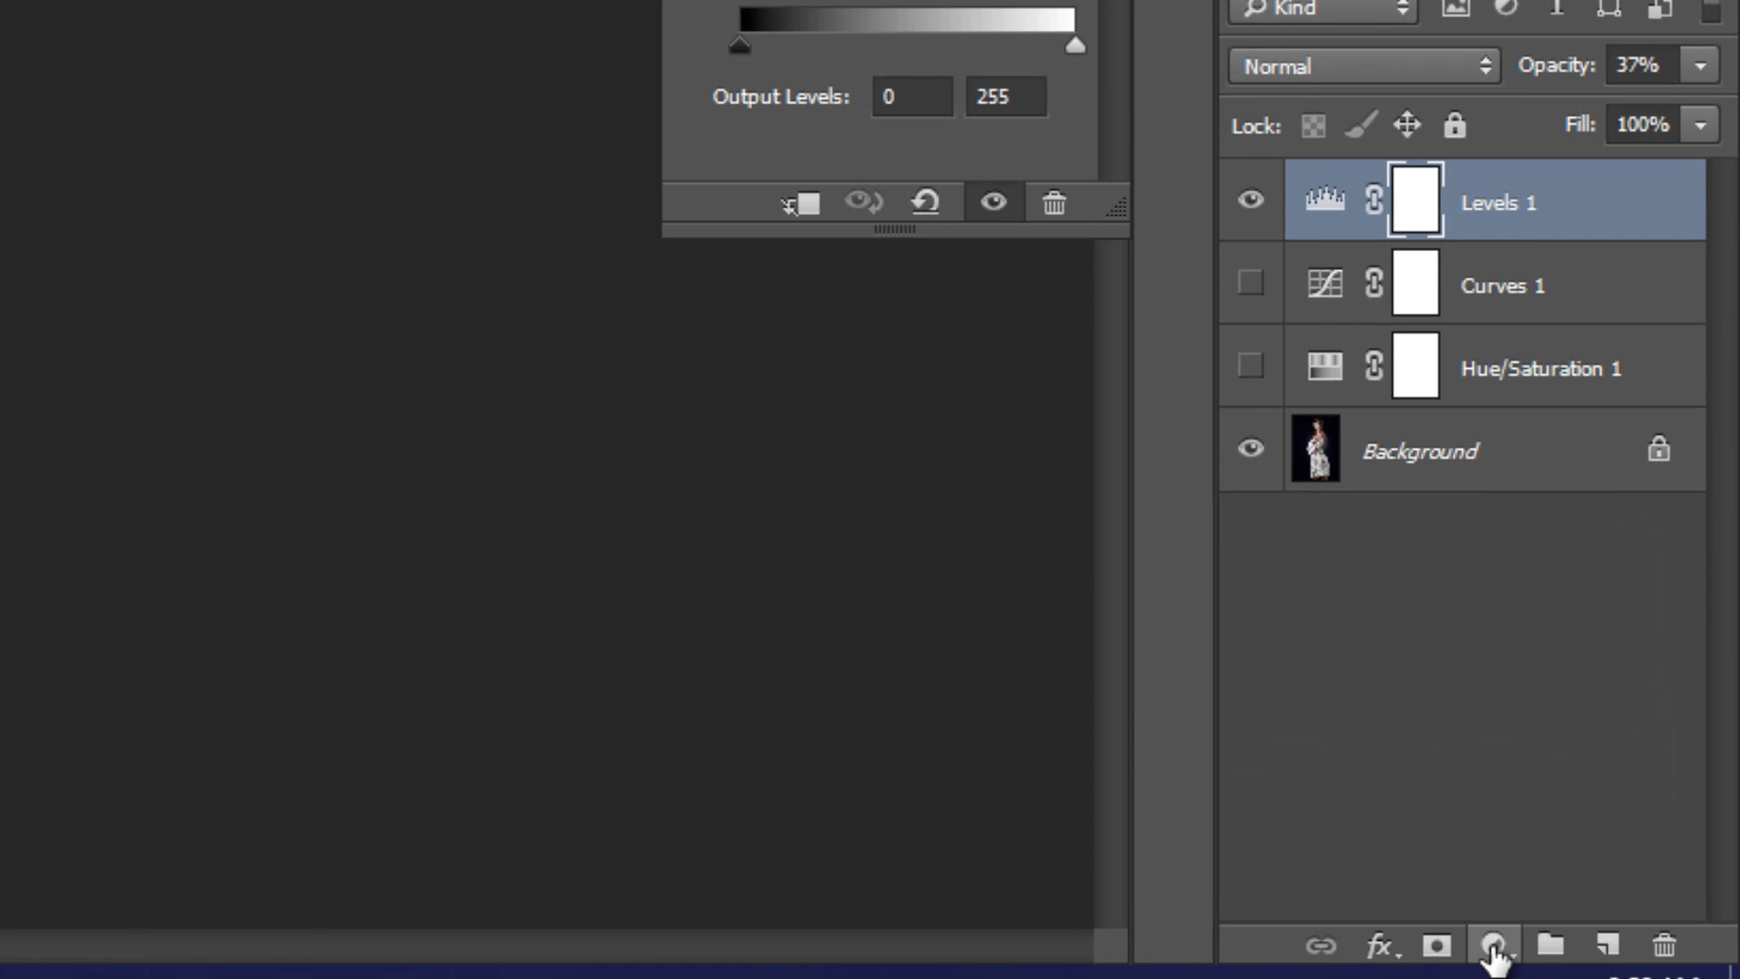
Add a Gradient Map adjustment layer above Levels 1 and load the Violet, Orange gradient preset
click(1635, 934)
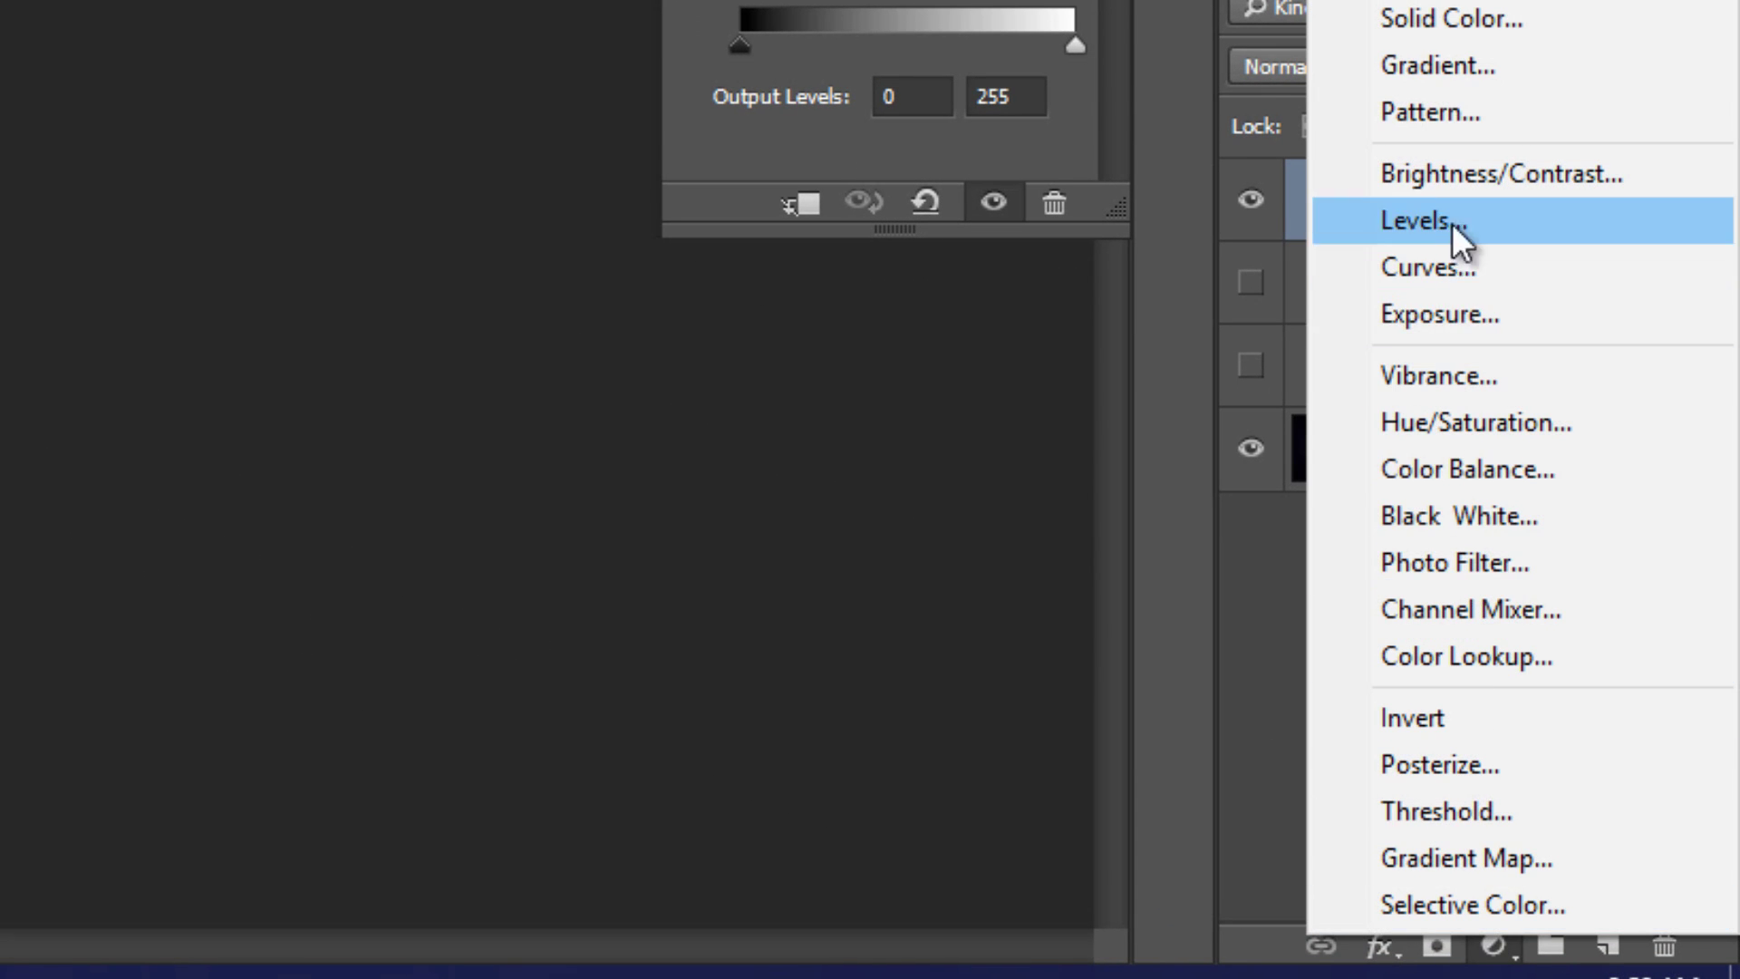
click(1466, 858)
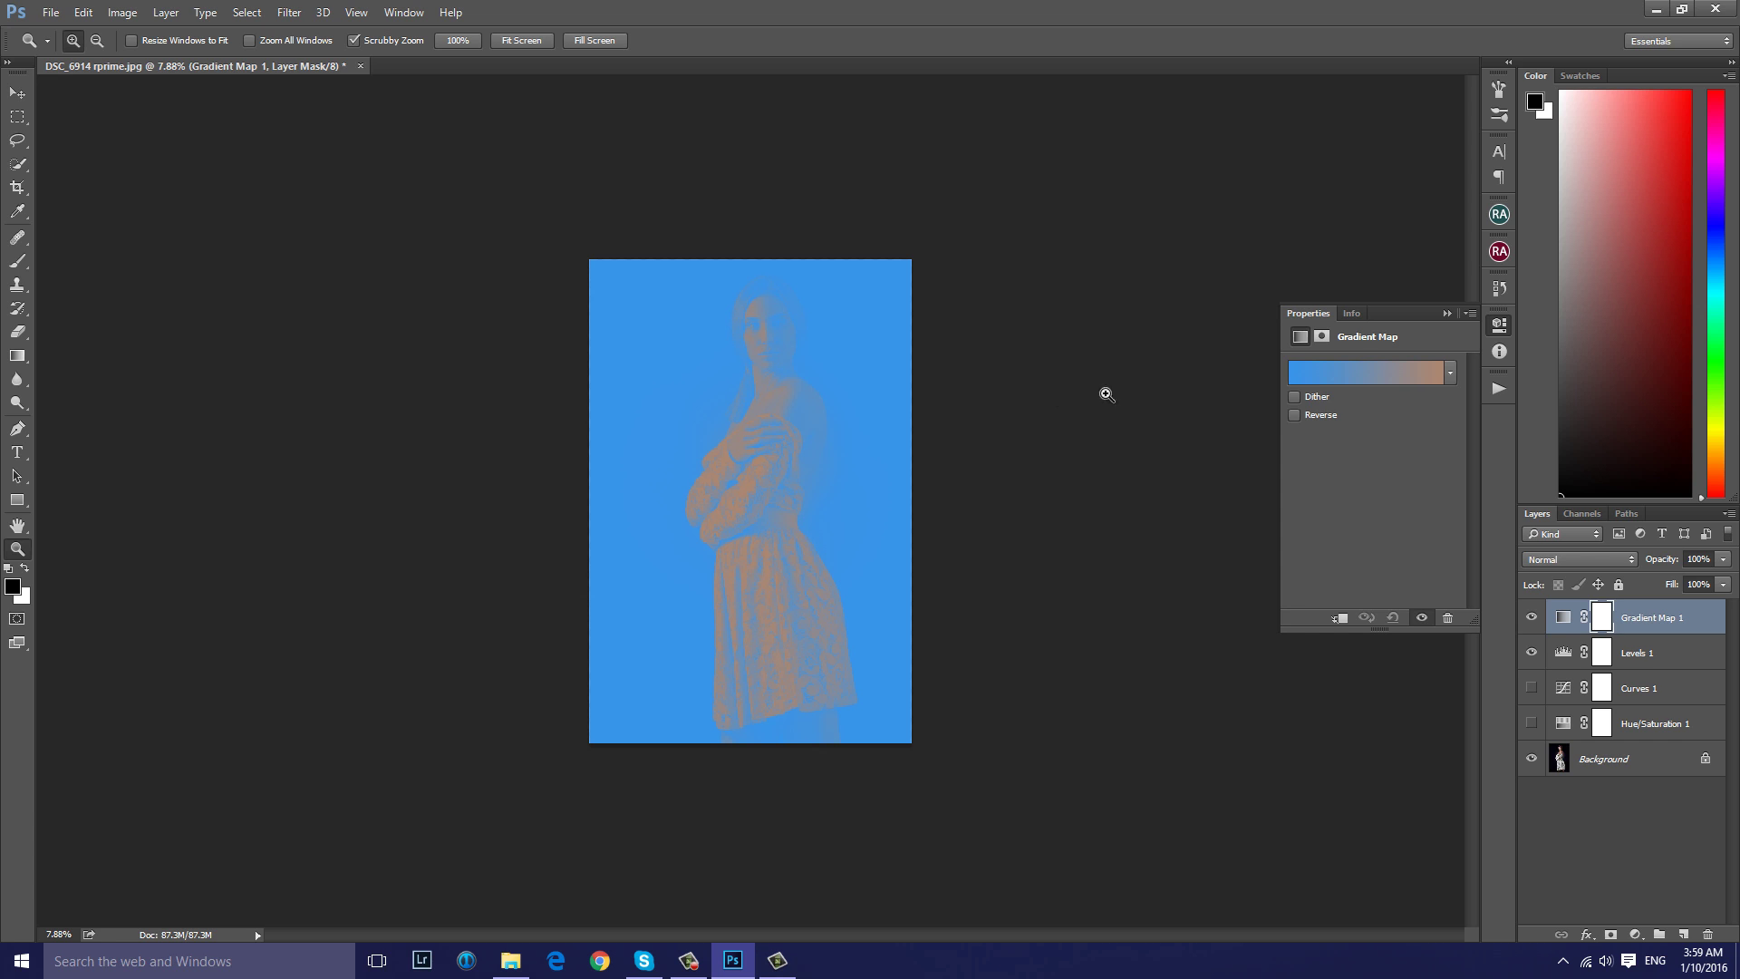
click(1329, 370)
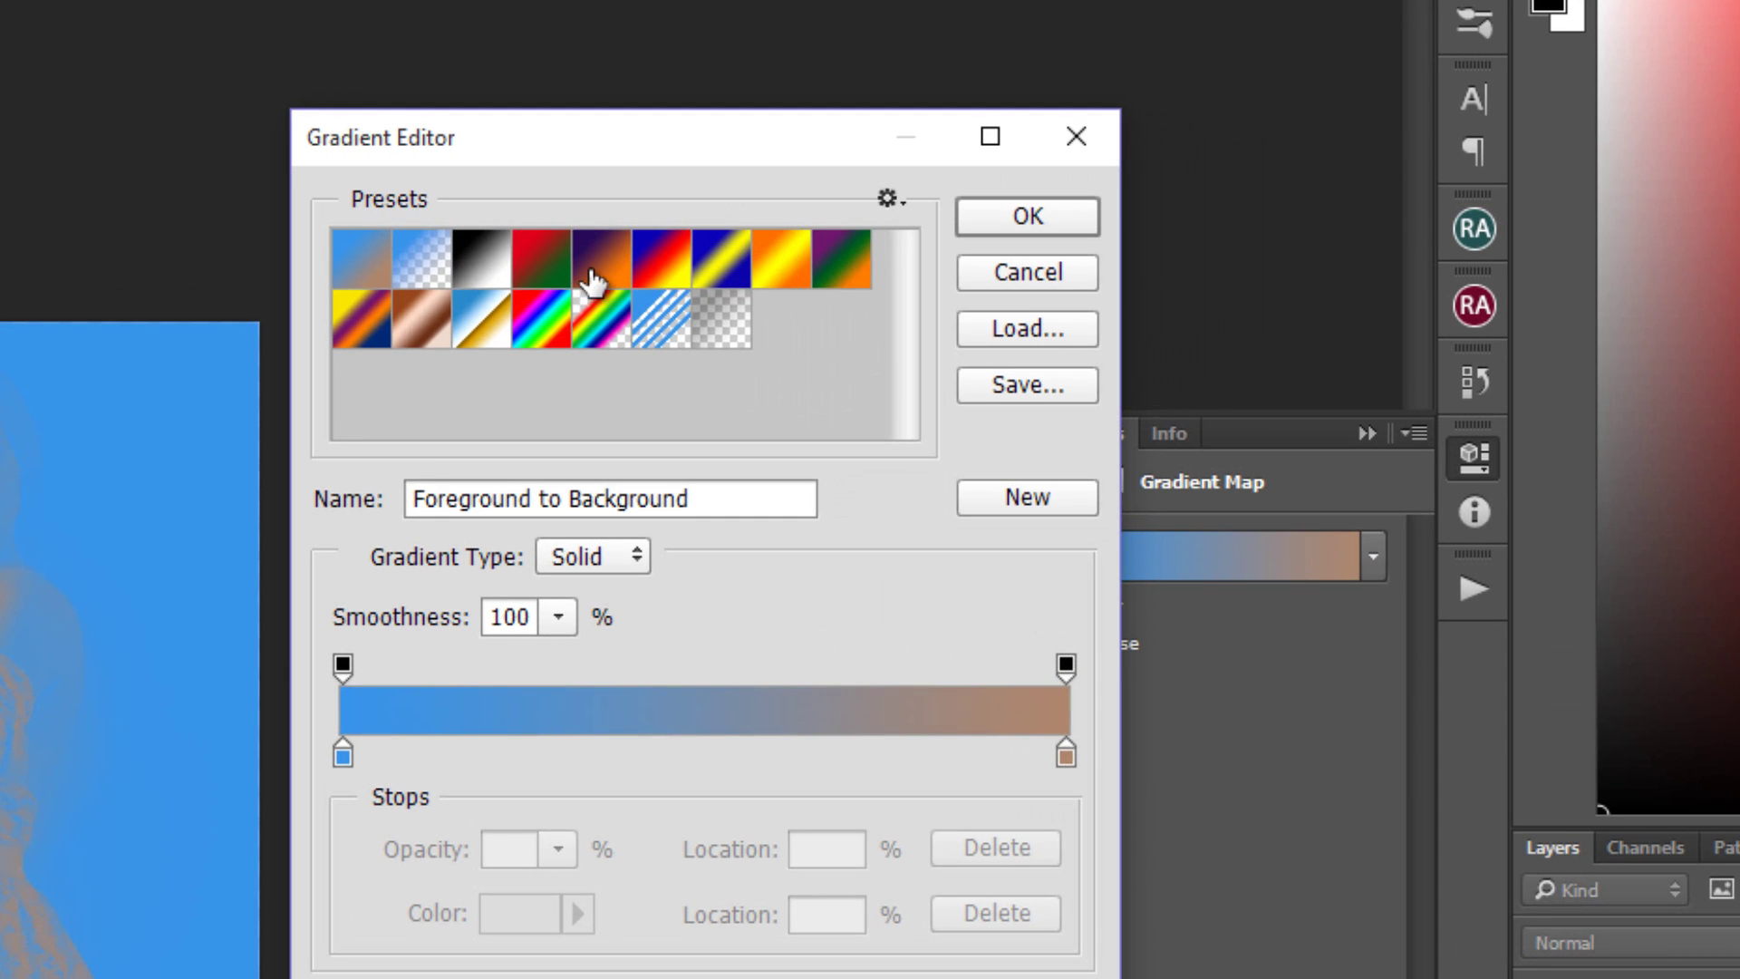
click(1074, 232)
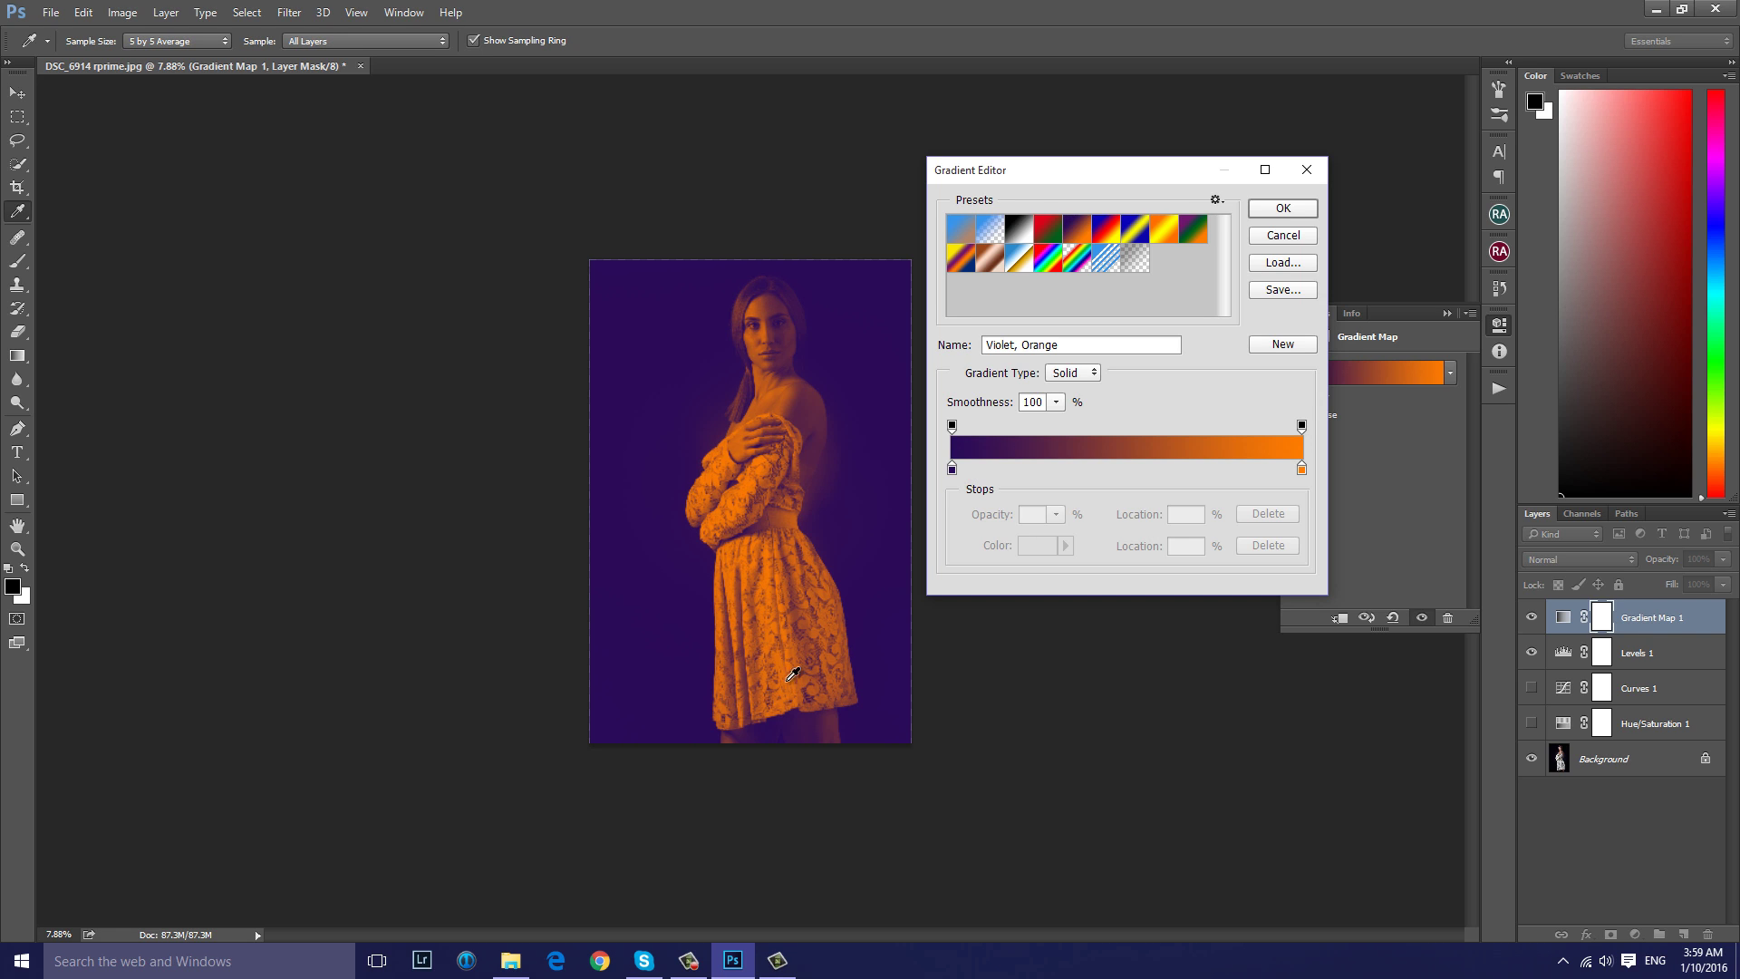
Change the gradient's violet color stop at location 0 to blue 0e70df and apply the edited gradient
click(951, 469)
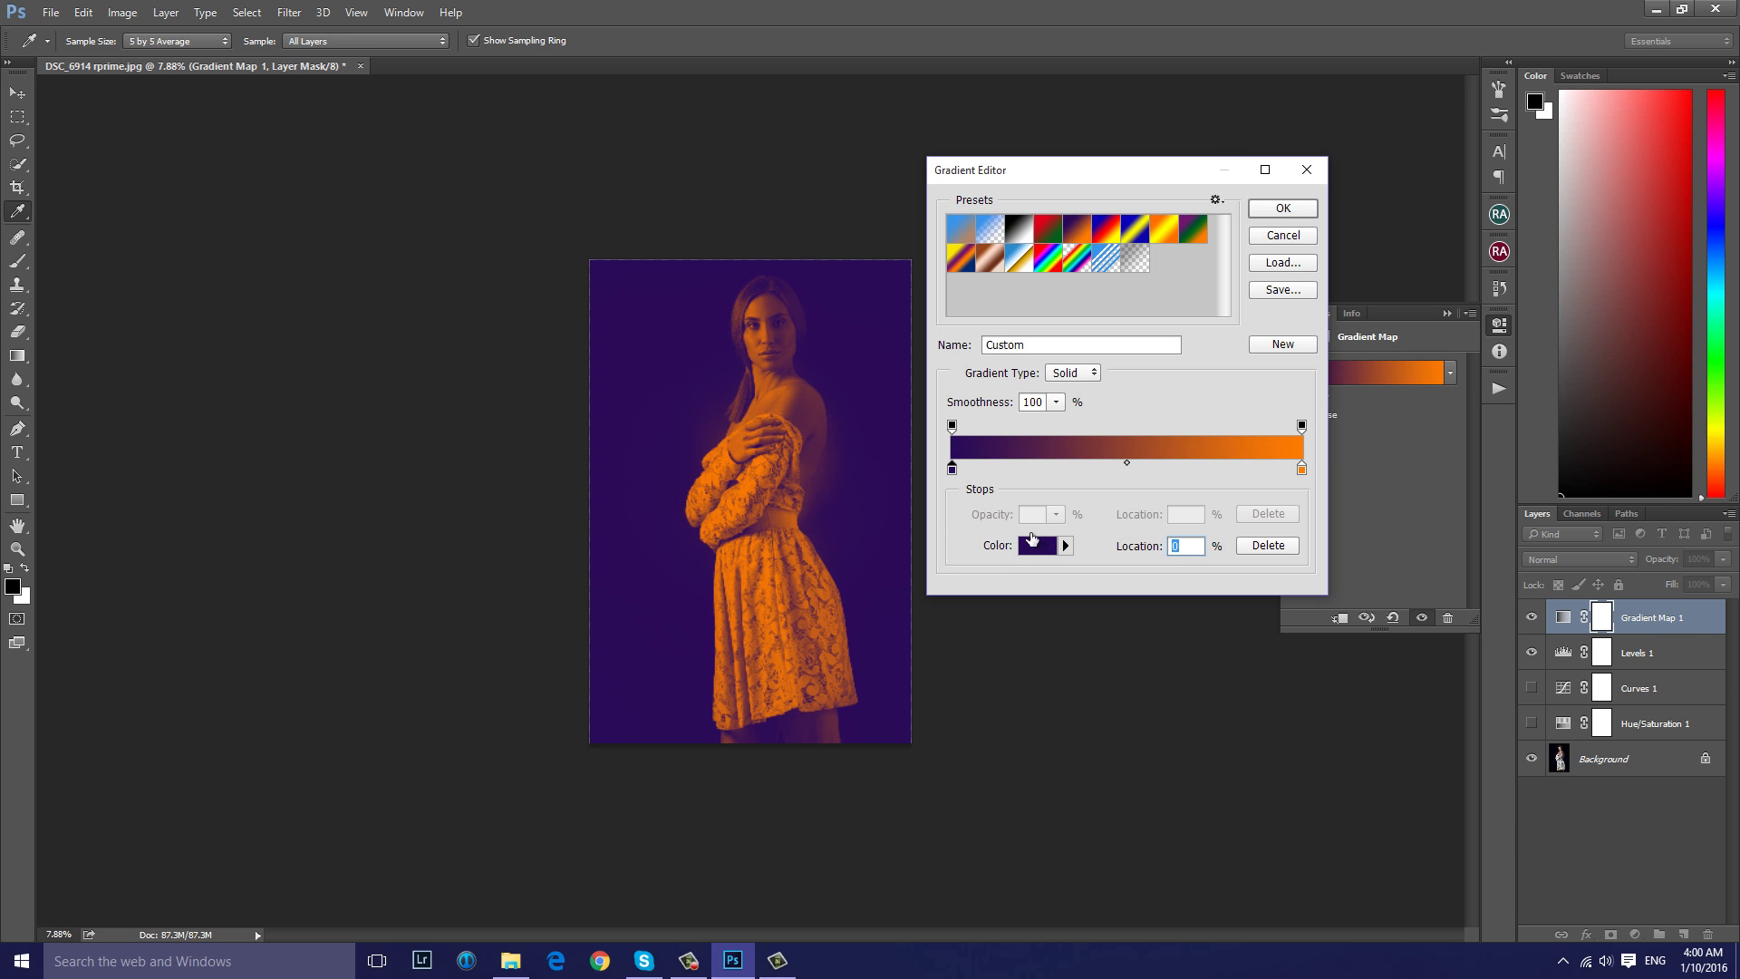
click(1036, 549)
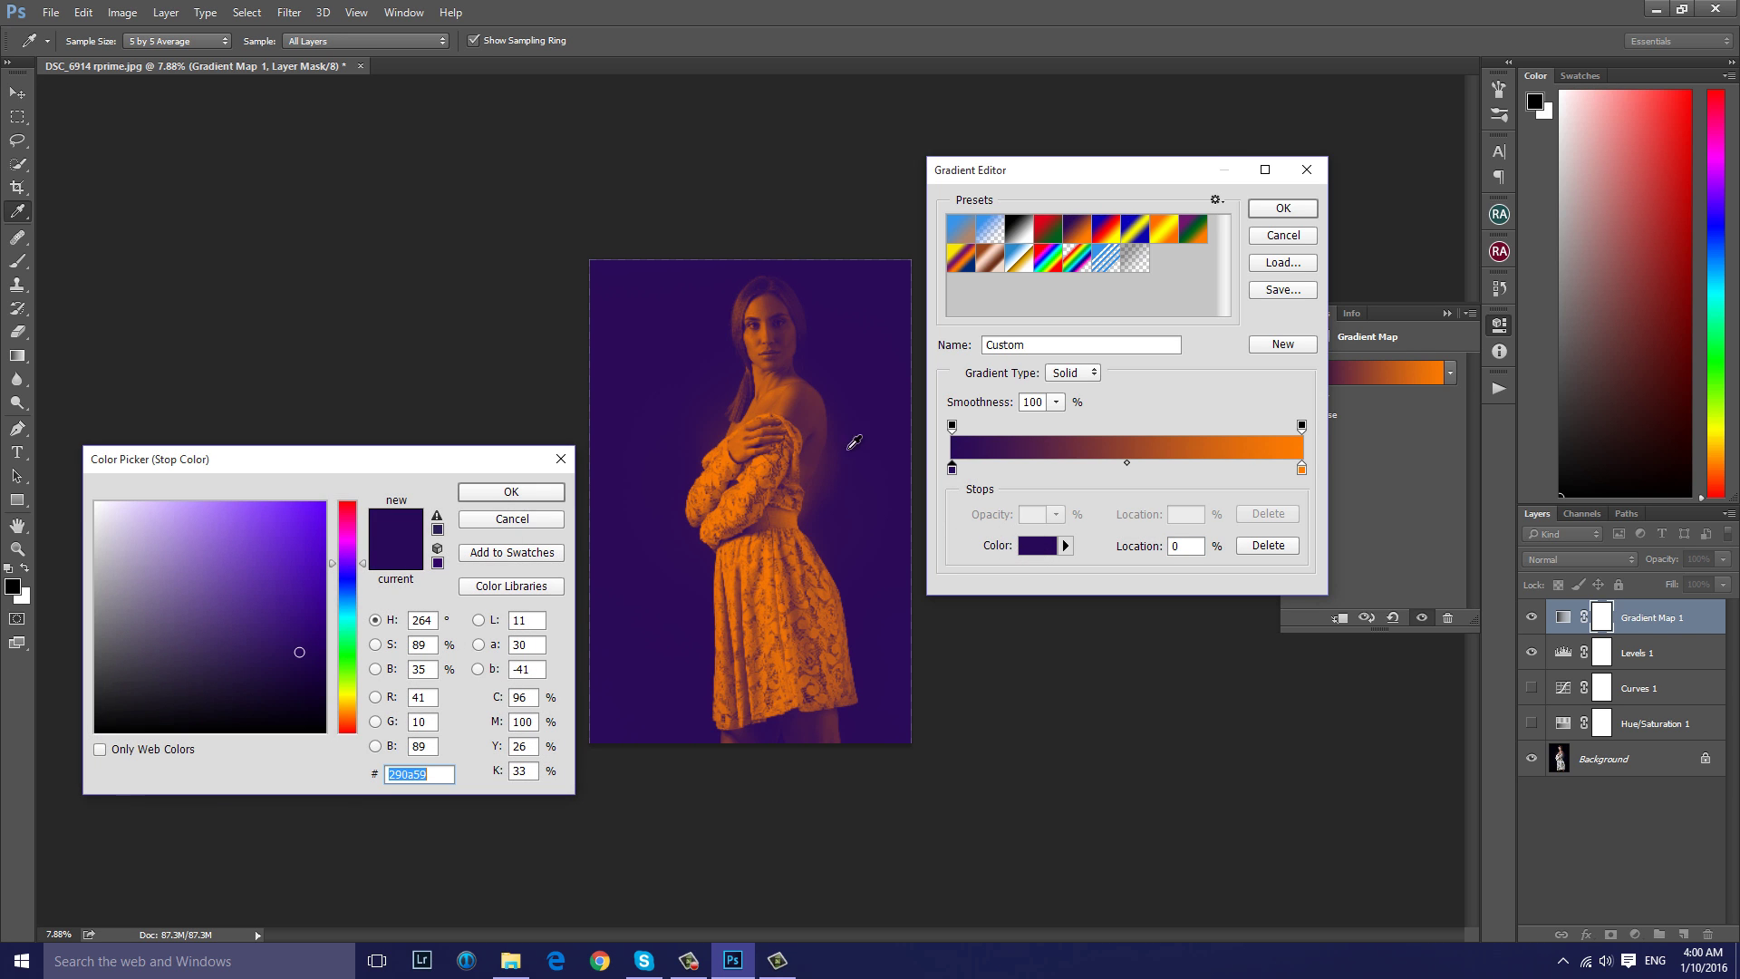
mouse_move(308, 655)
mouse_down()
mouse_move(291, 602)
mouse_move(242, 673)
mouse_move(298, 539)
mouse_move(353, 596)
mouse_move(311, 531)
mouse_up()
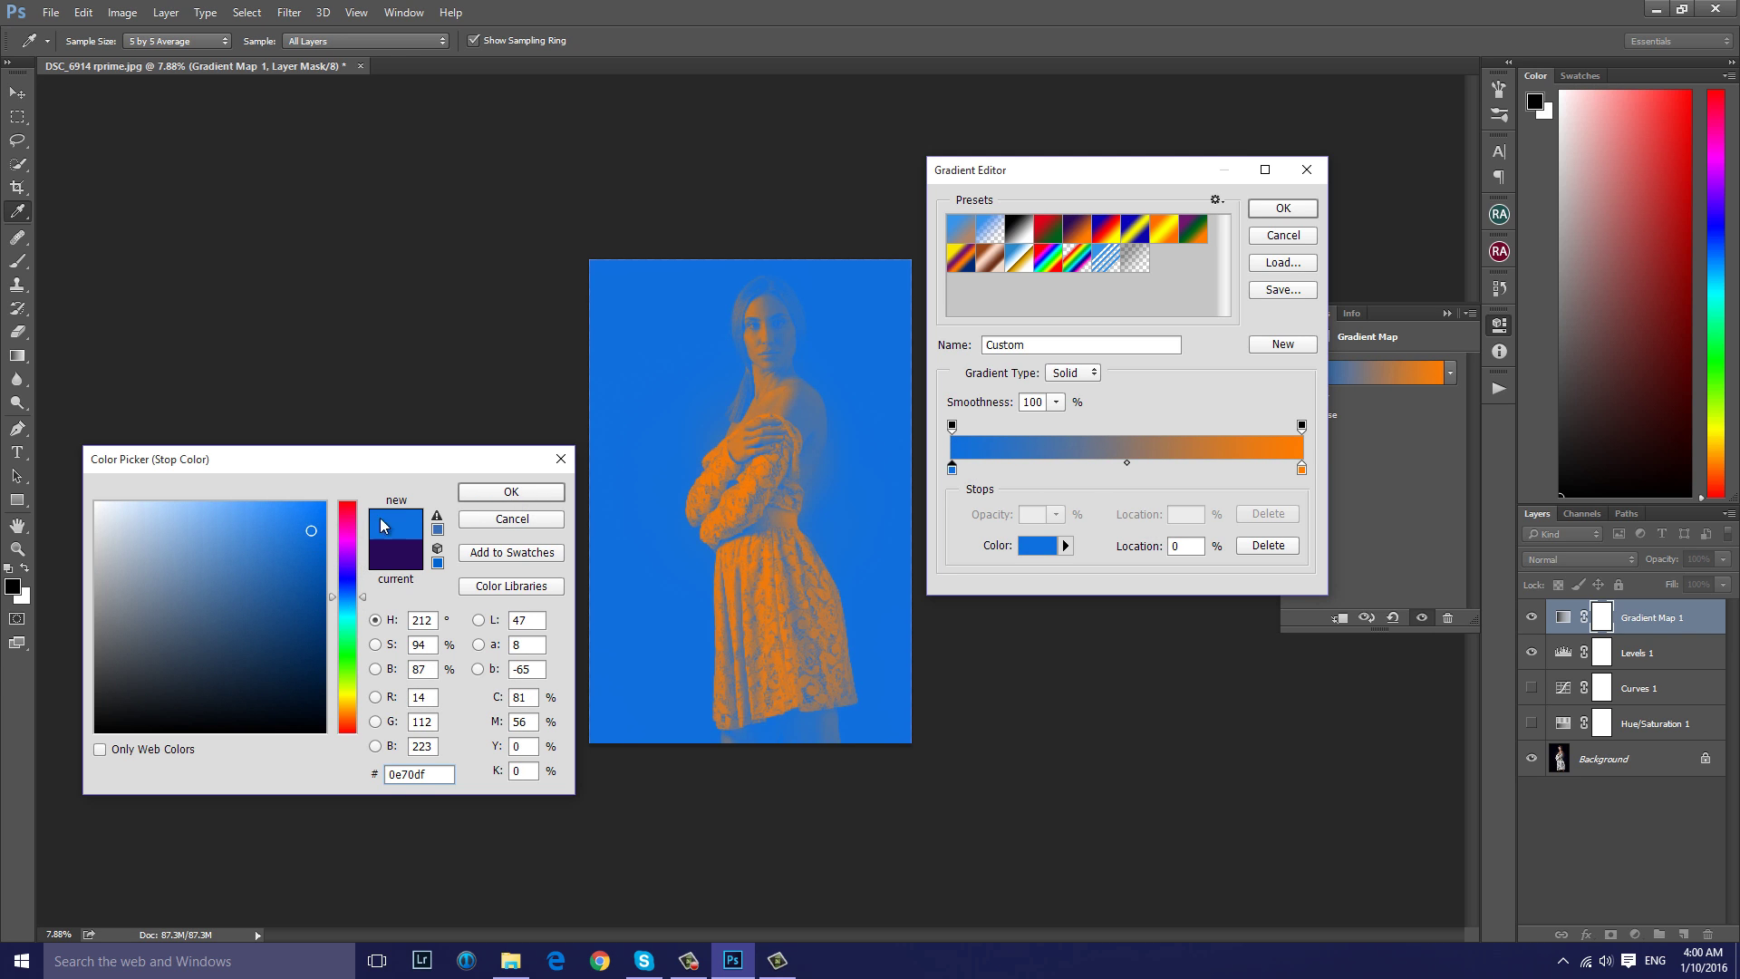
click(498, 493)
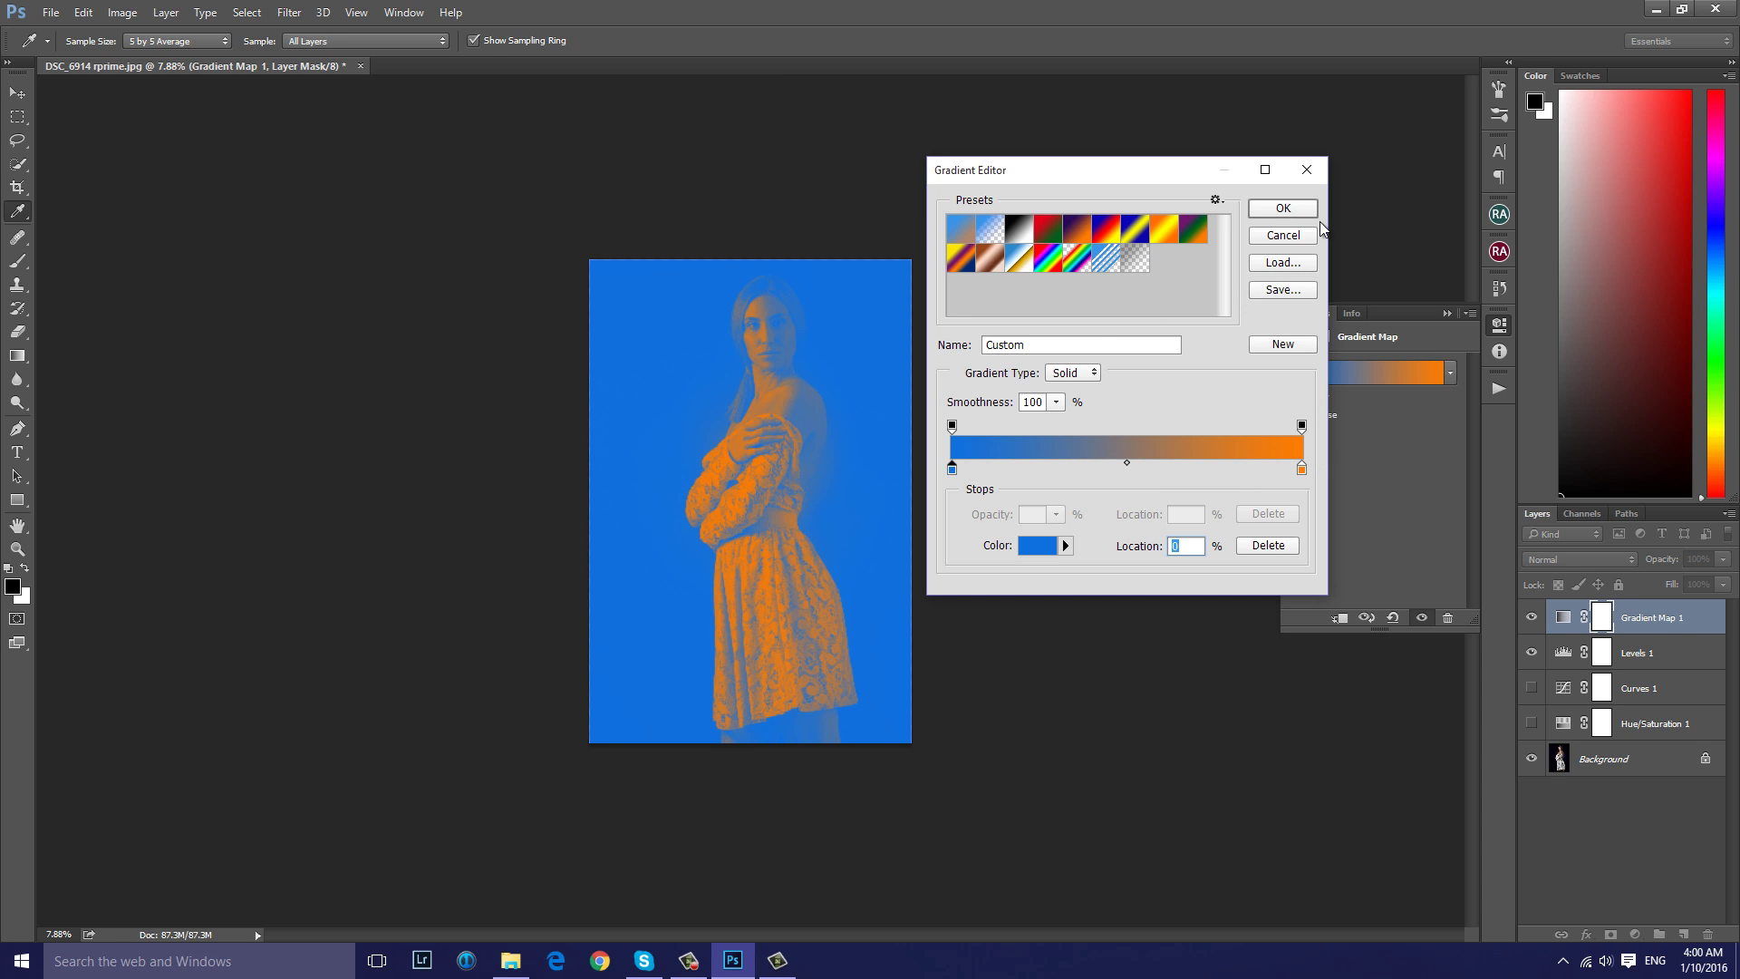
click(1273, 208)
key(z)
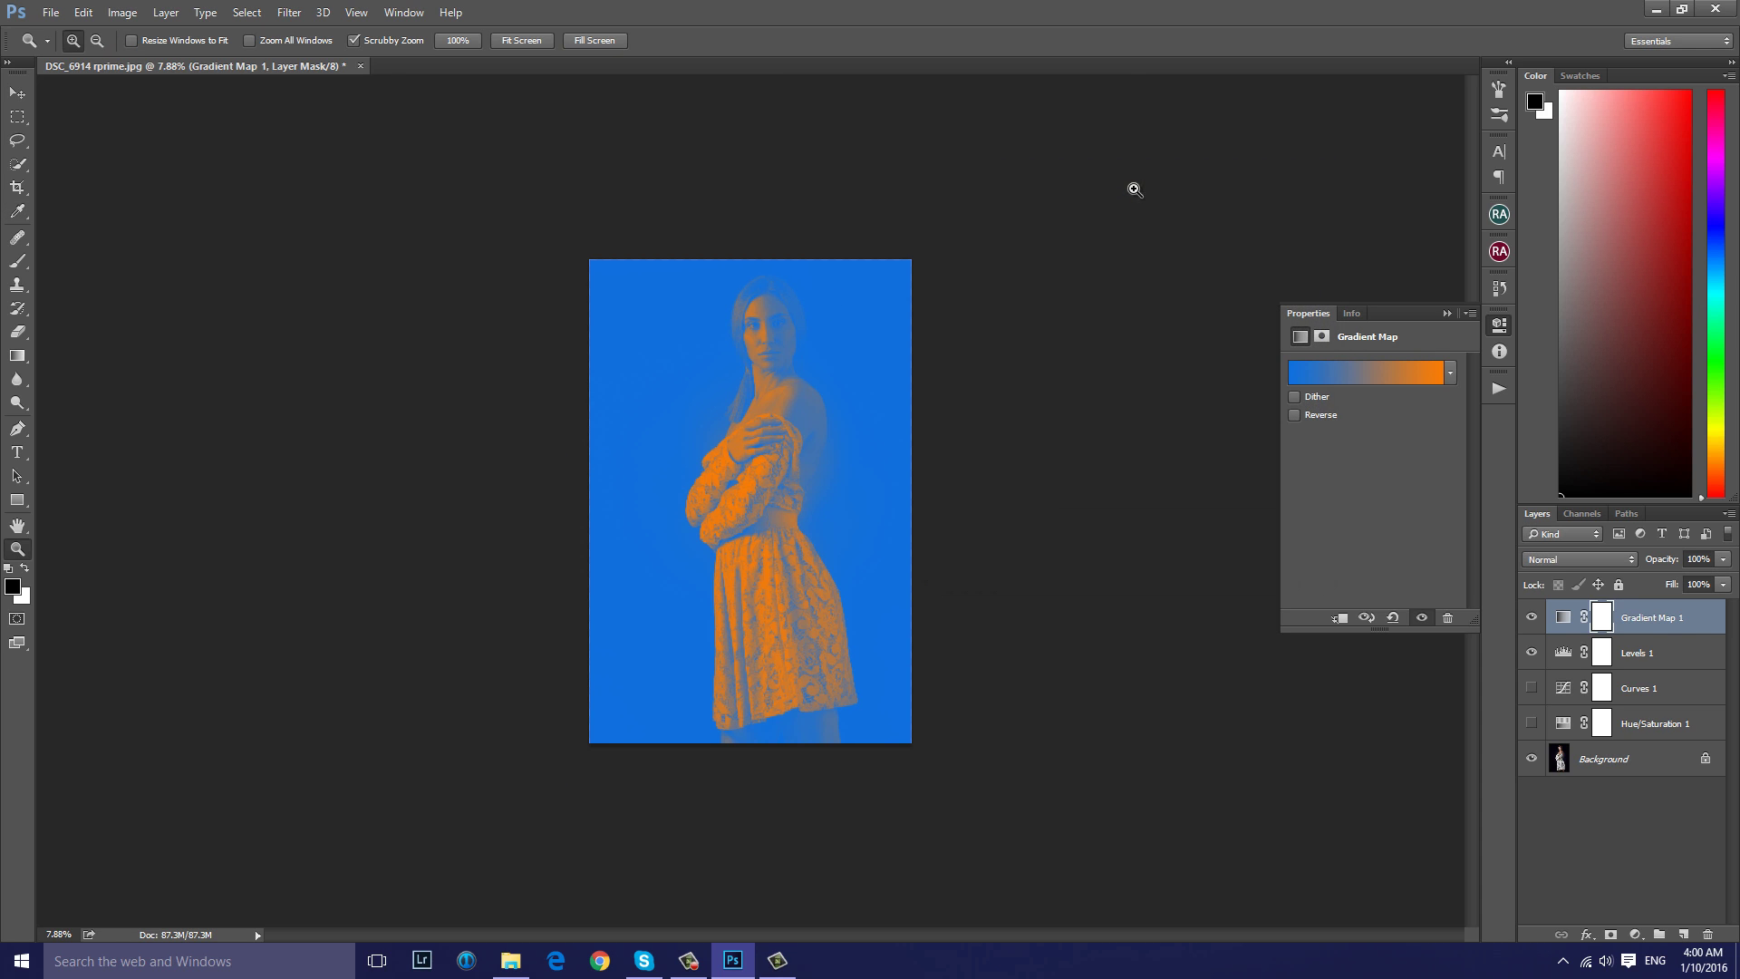
Try the Color blend mode on the Gradient Map 1 layer at 11% opacity
click(1575, 558)
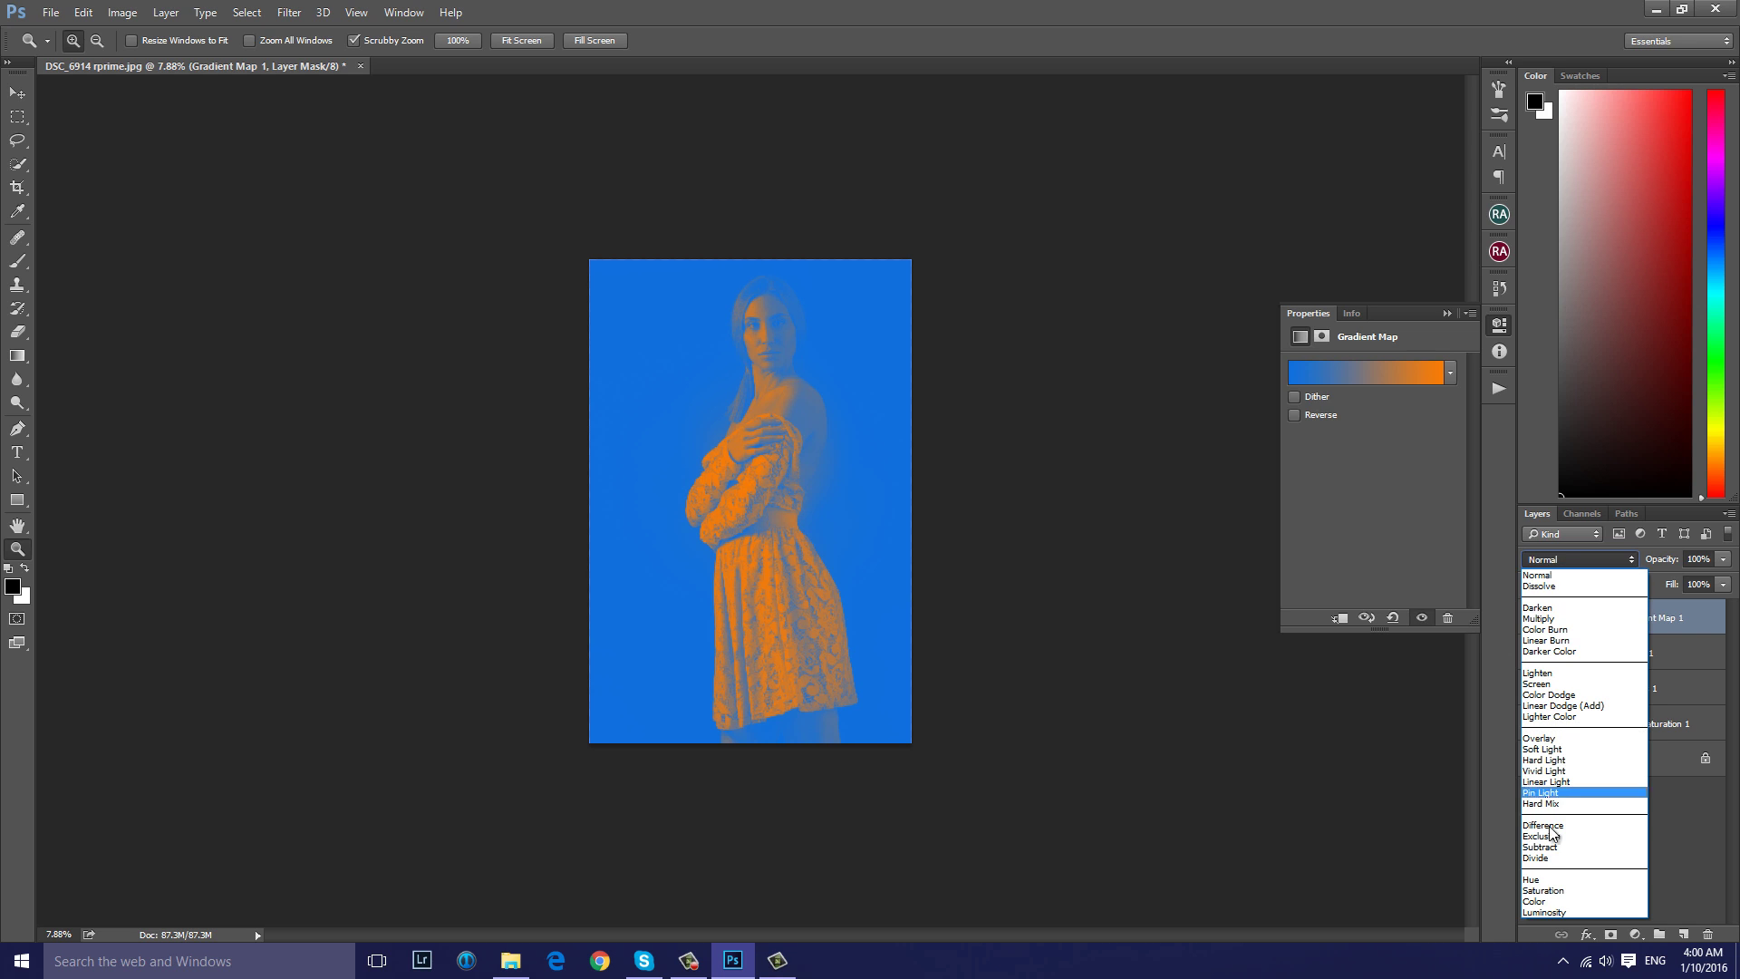
click(1546, 902)
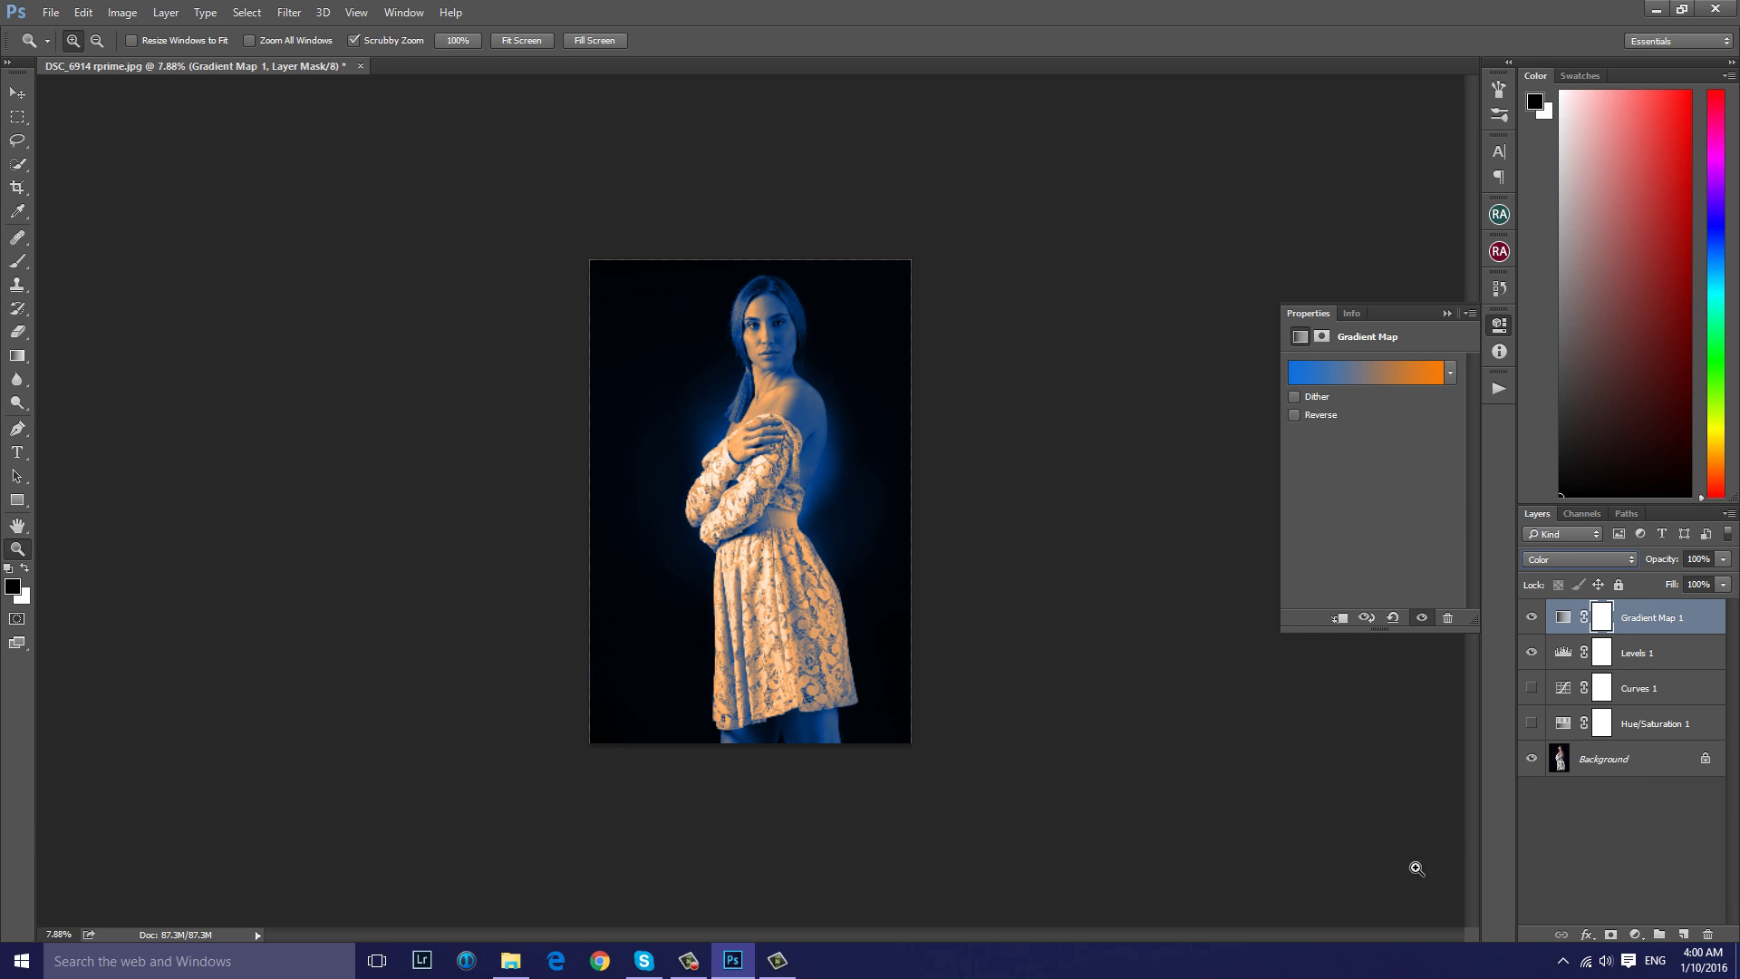
click(1726, 557)
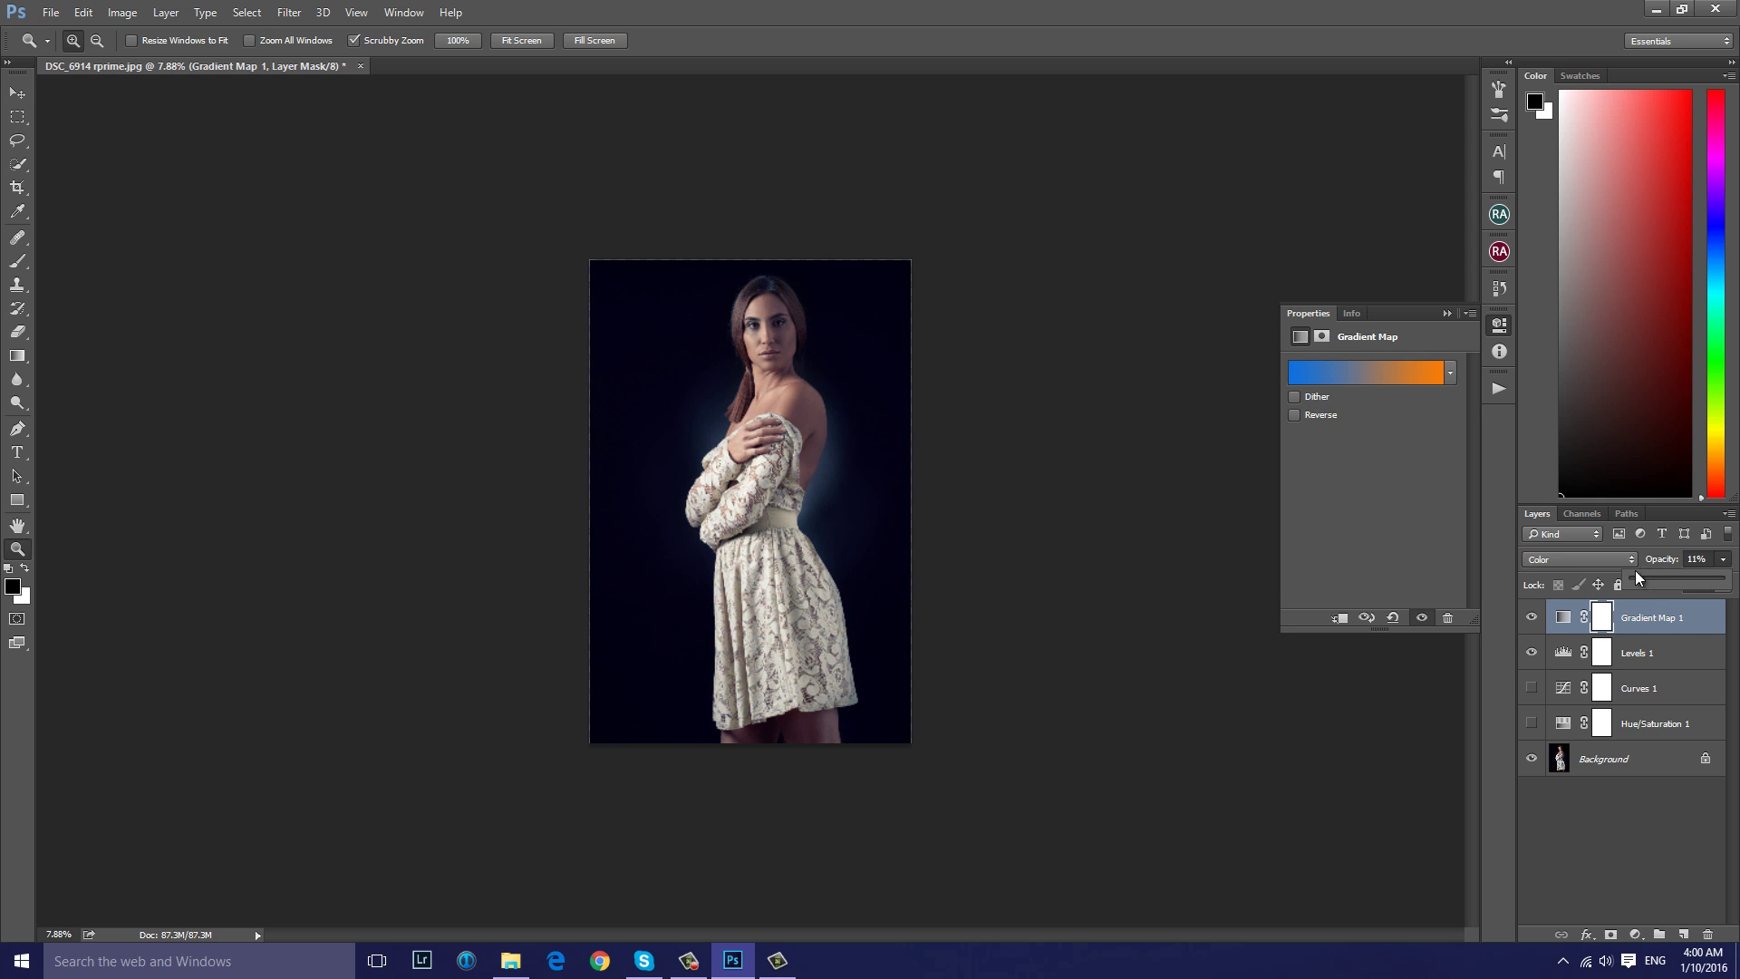
Try Hard Light on Gradient Map 1, settle on Soft Light at 31% opacity, and hide the Levels 1 layer
click(1610, 562)
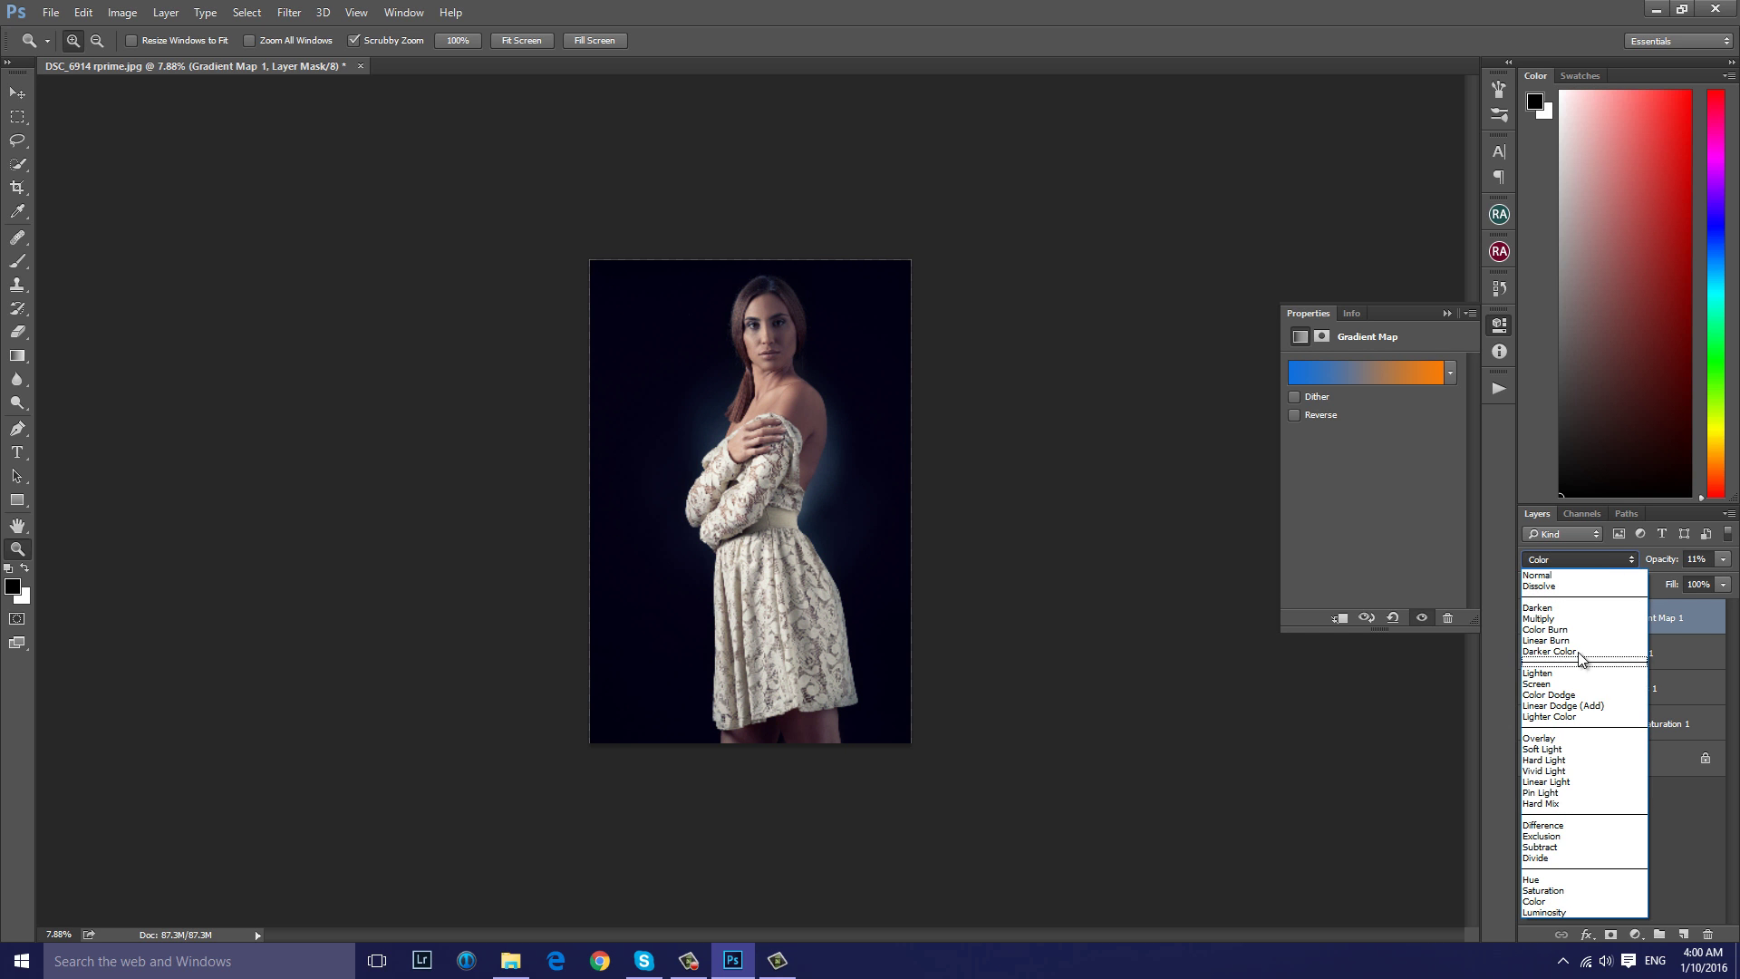
click(1550, 759)
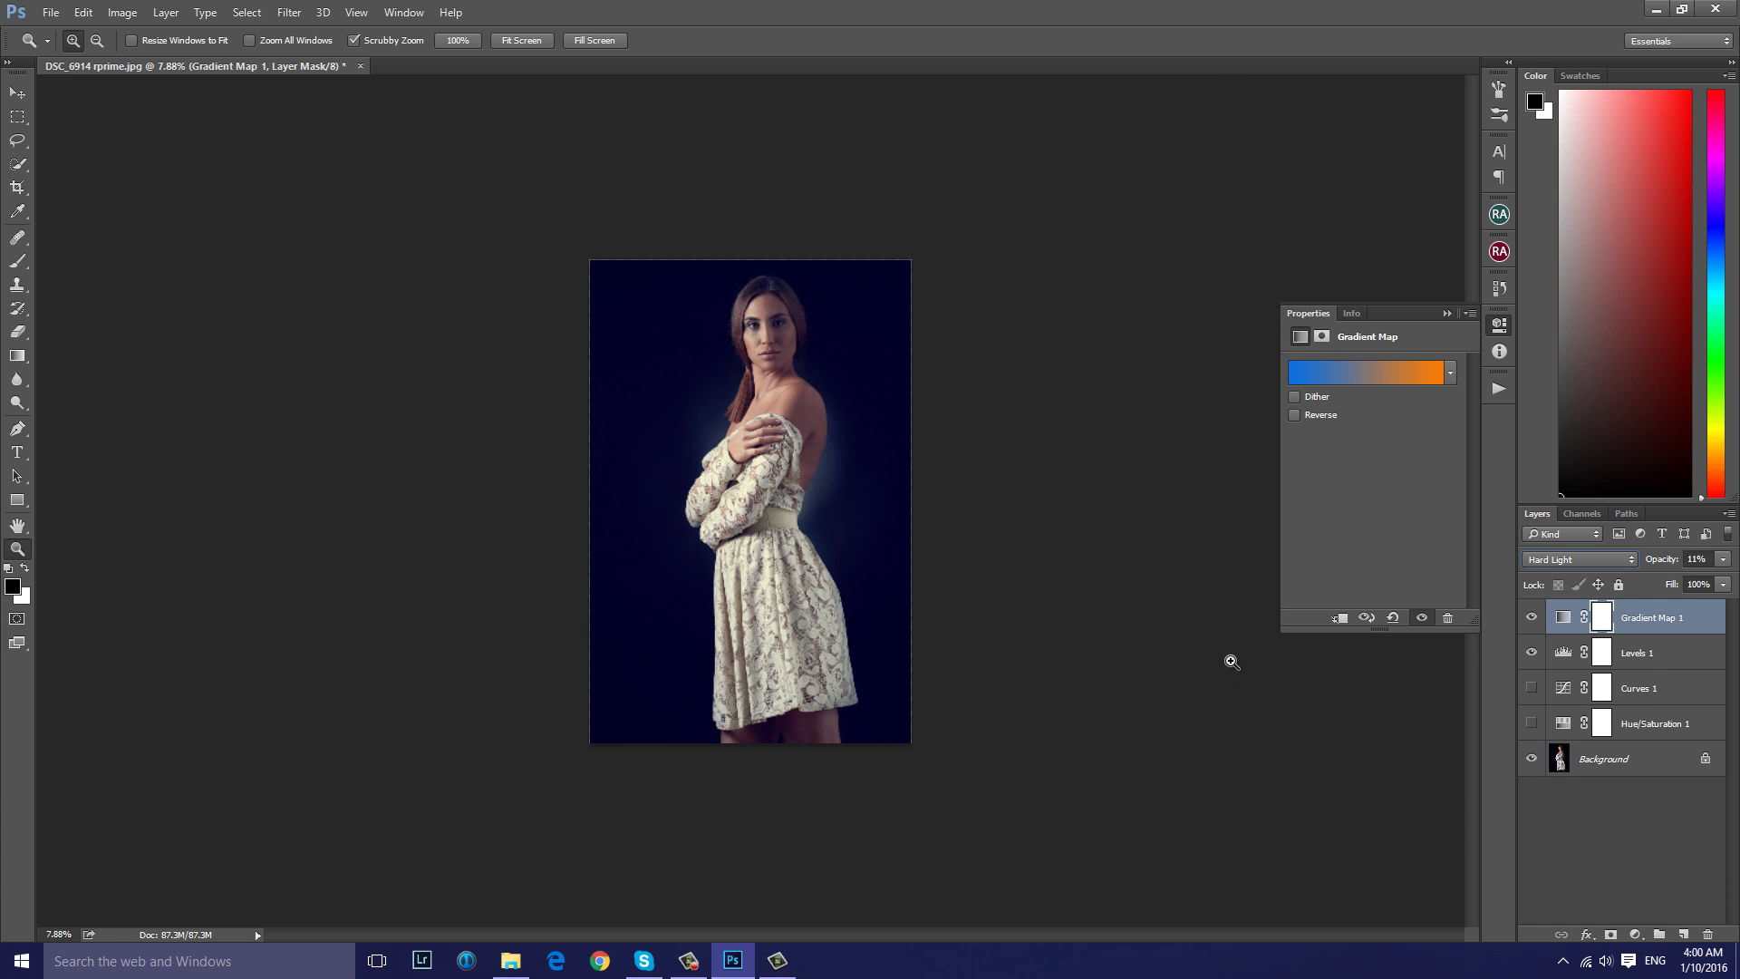
click(1585, 564)
click(1541, 749)
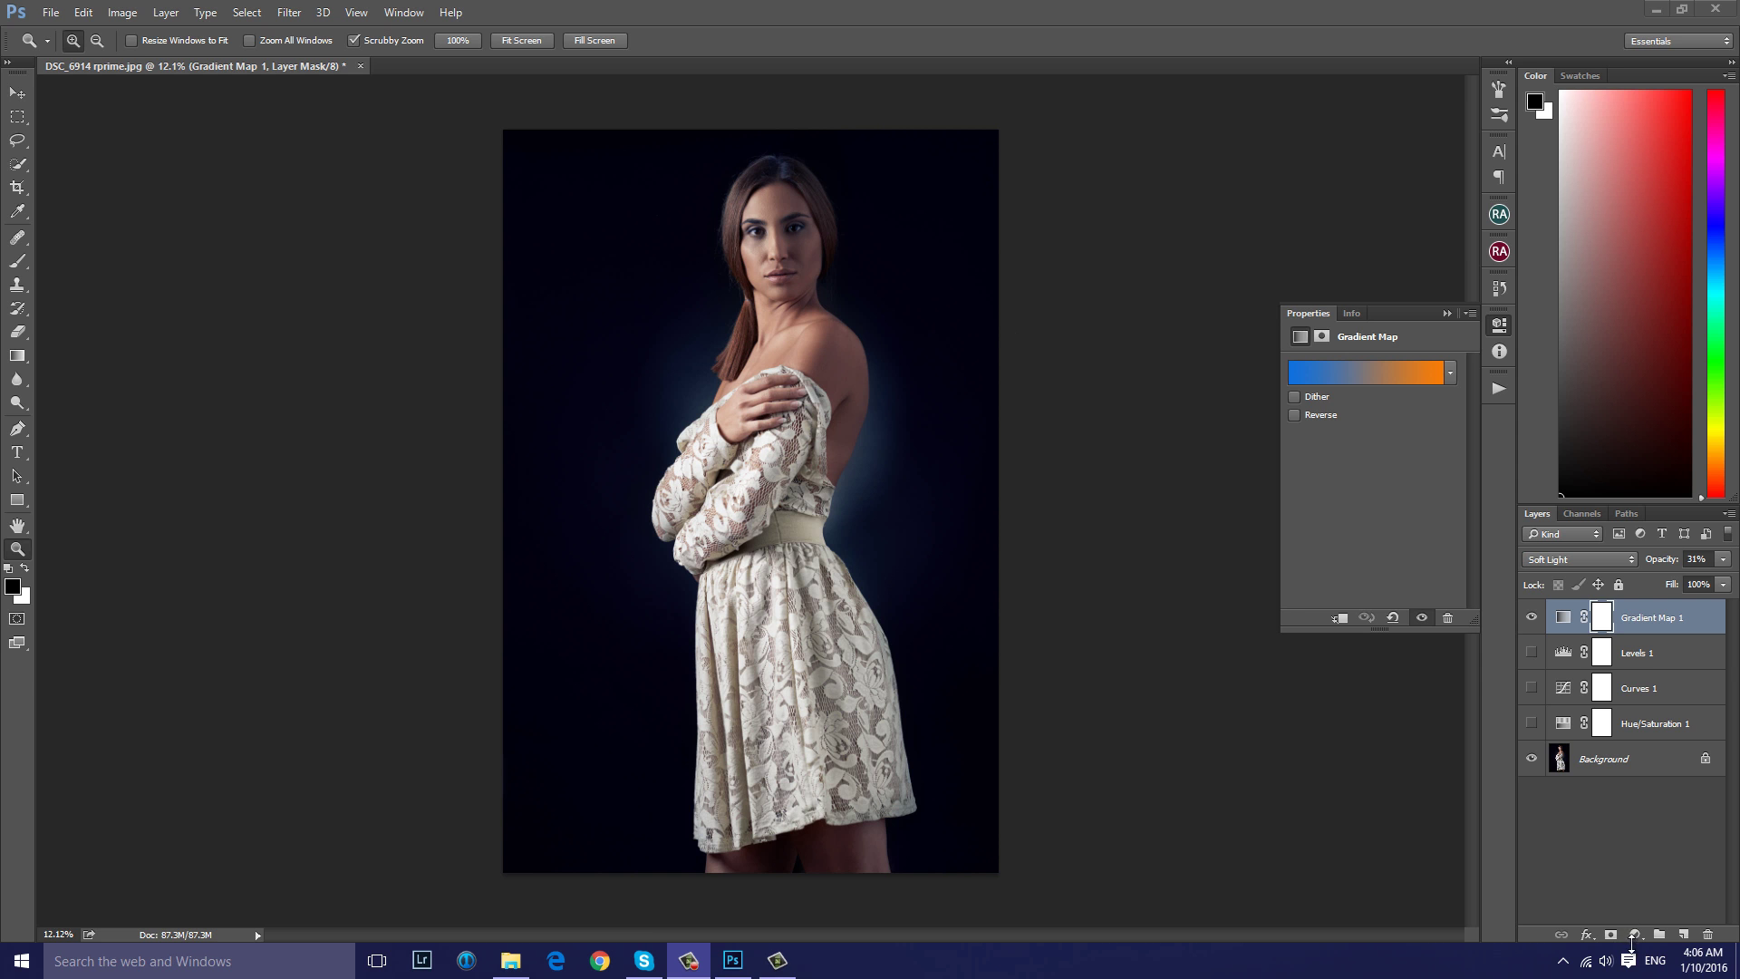
Add a Selective Color adjustment layer above Gradient Map 1
click(1628, 933)
click(1637, 934)
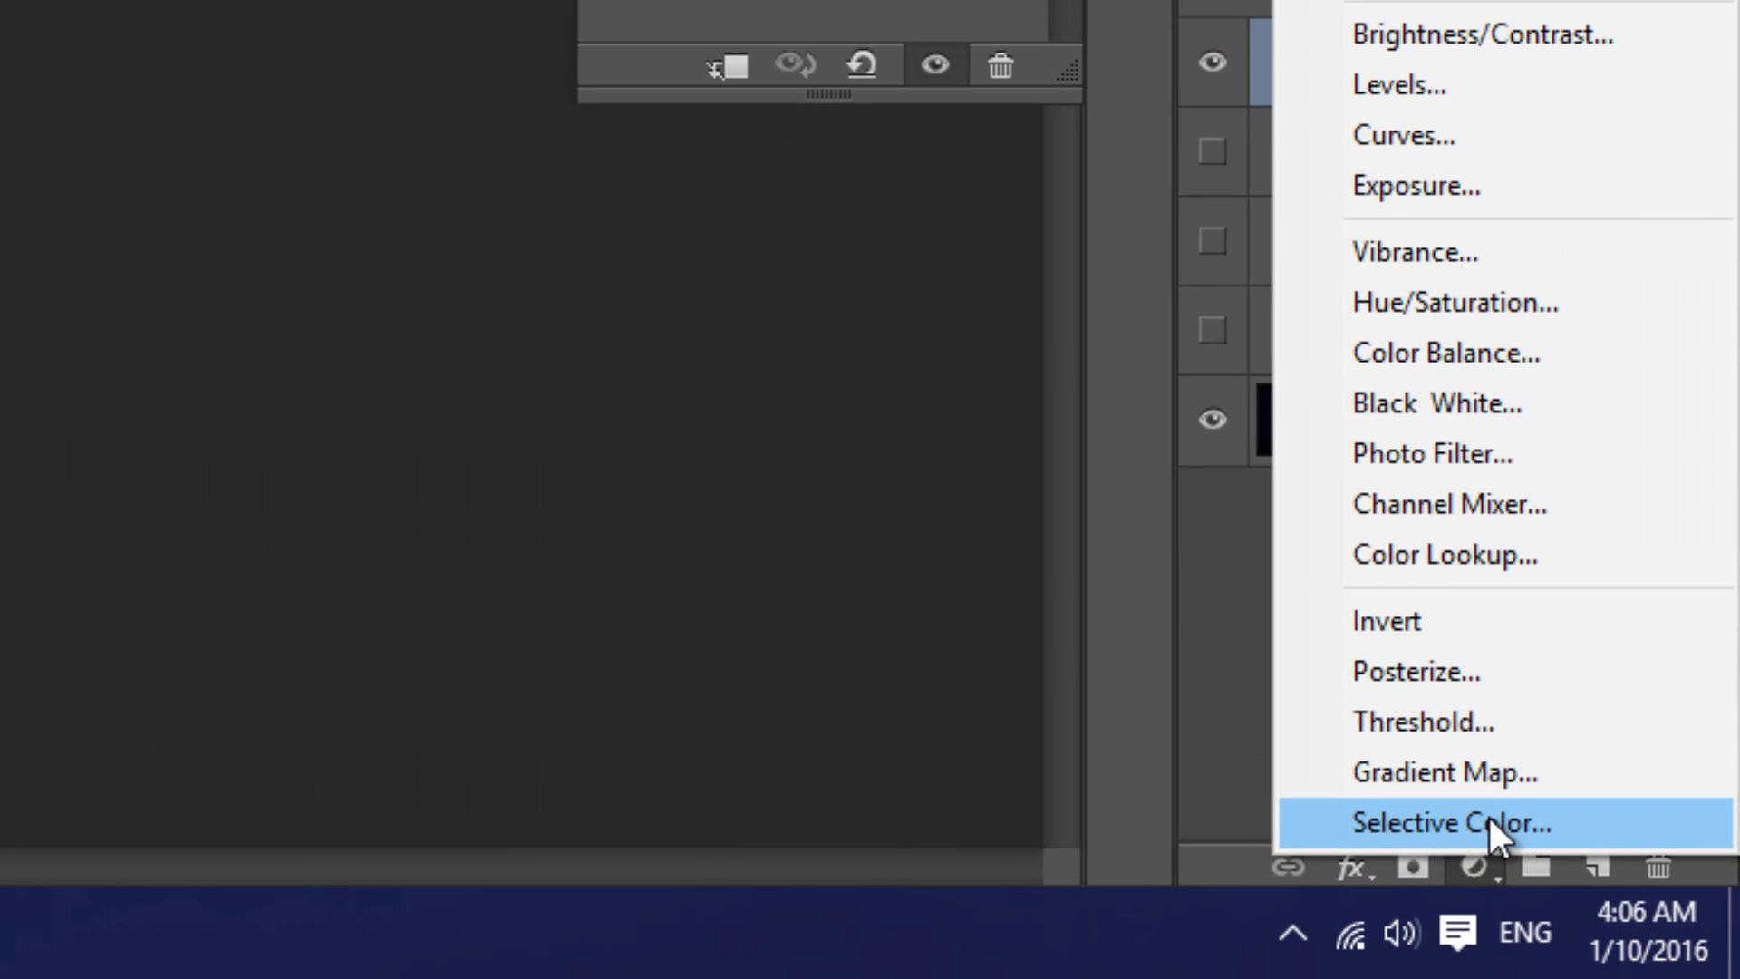
click(1489, 816)
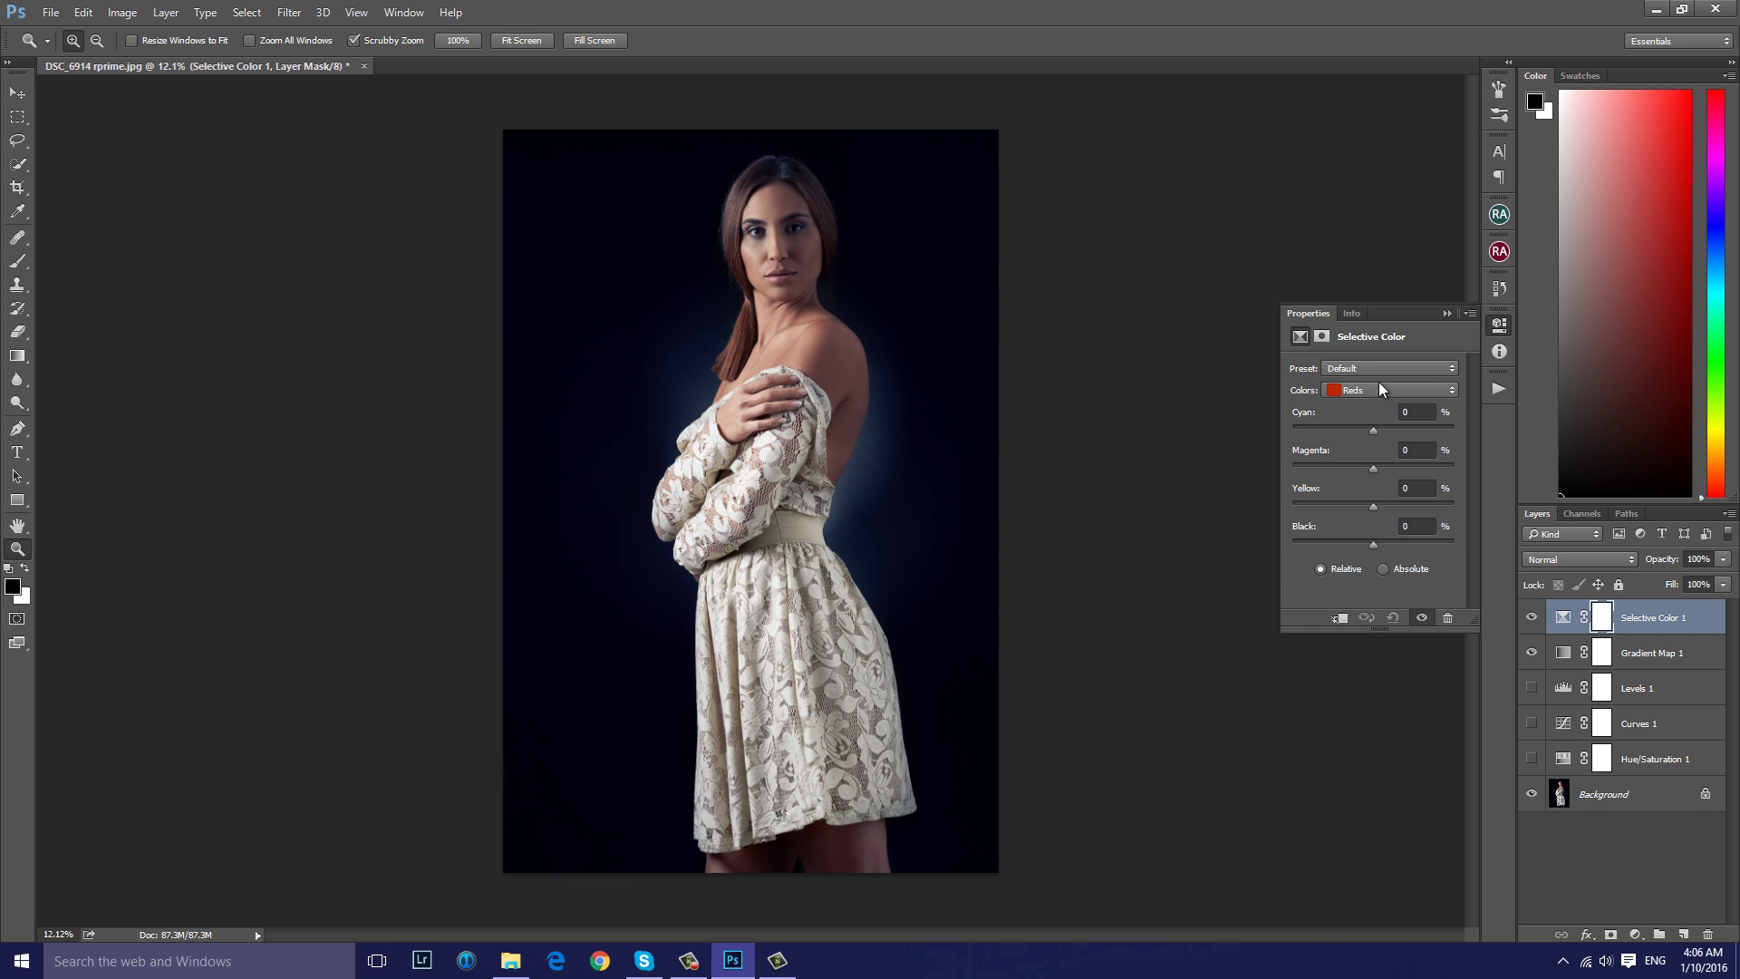
Set Yellow to -15% for the Blacks range in the Selective Color adjustment
click(1400, 388)
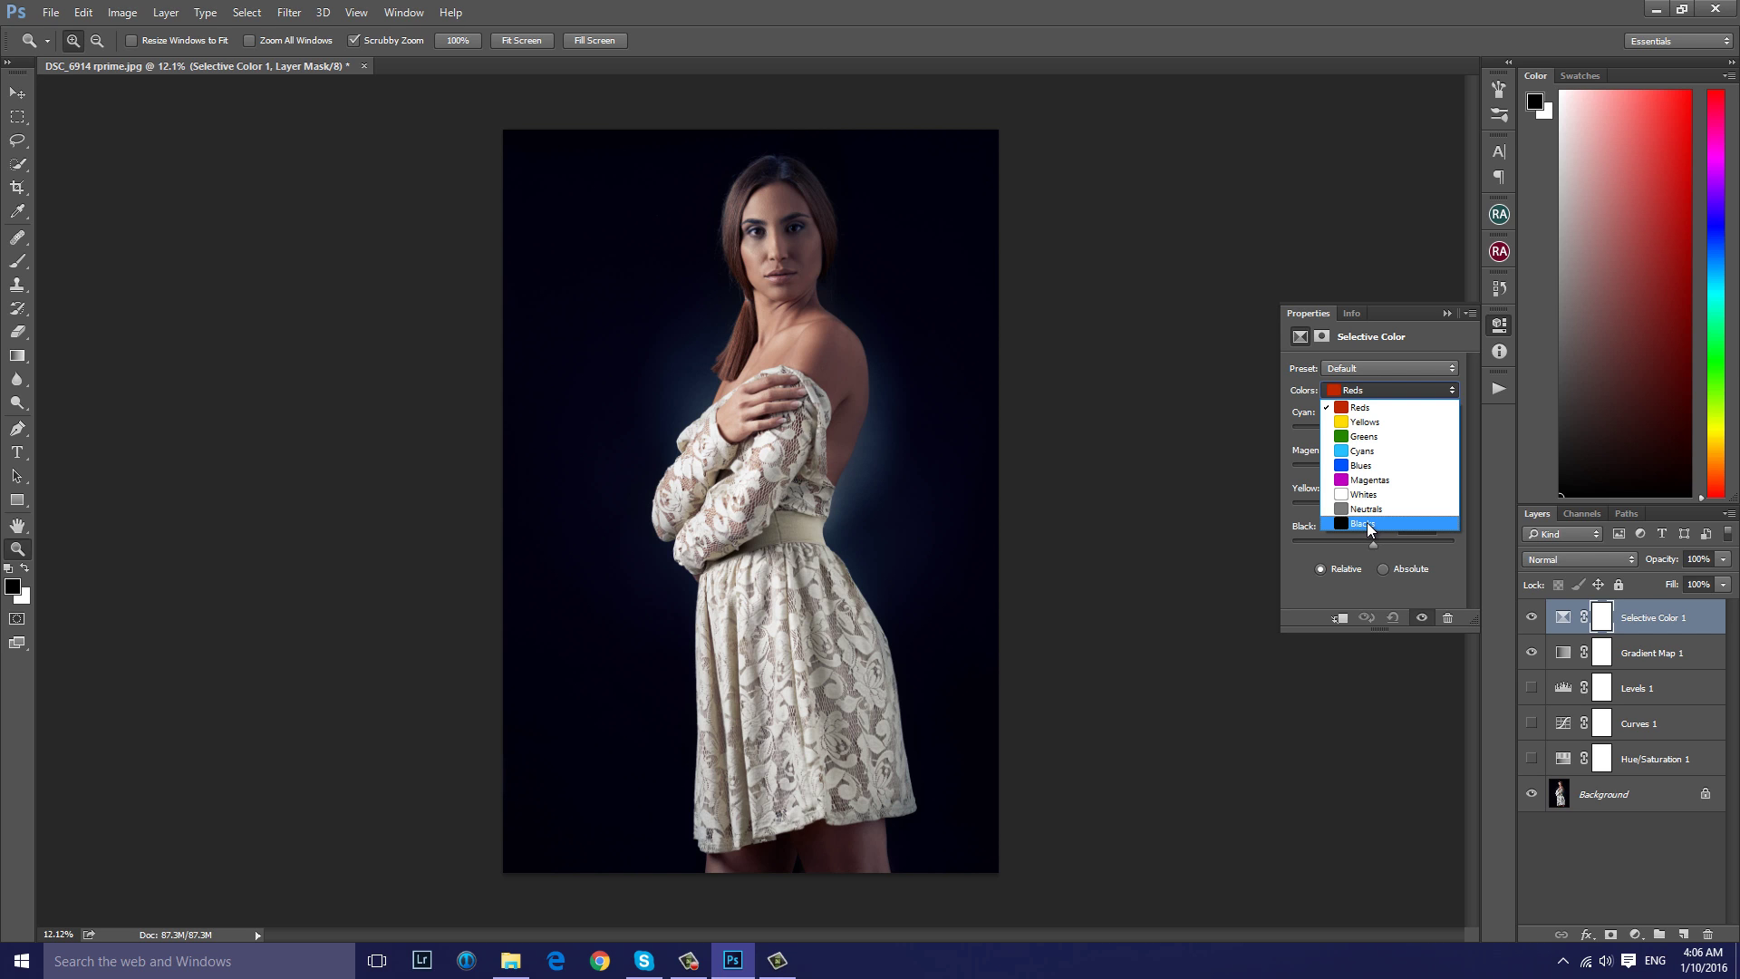
click(1365, 525)
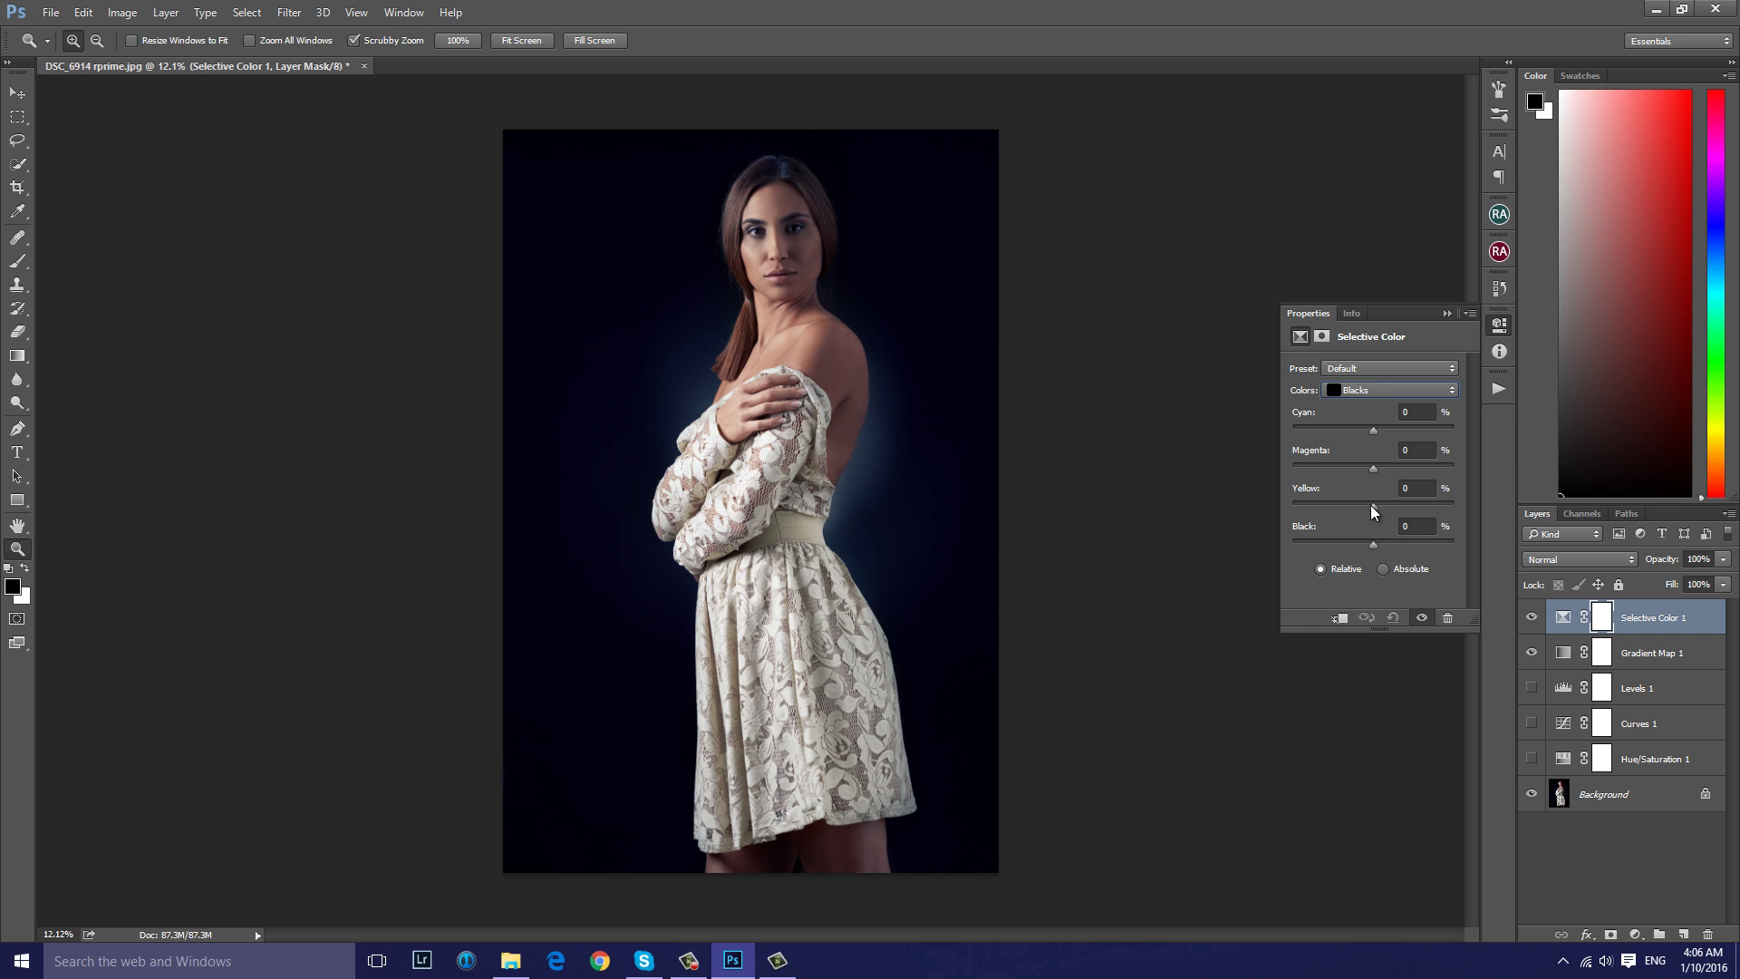
mouse_move(1372, 506)
mouse_down()
mouse_move(1337, 504)
mouse_move(1436, 512)
mouse_move(1362, 506)
mouse_up()
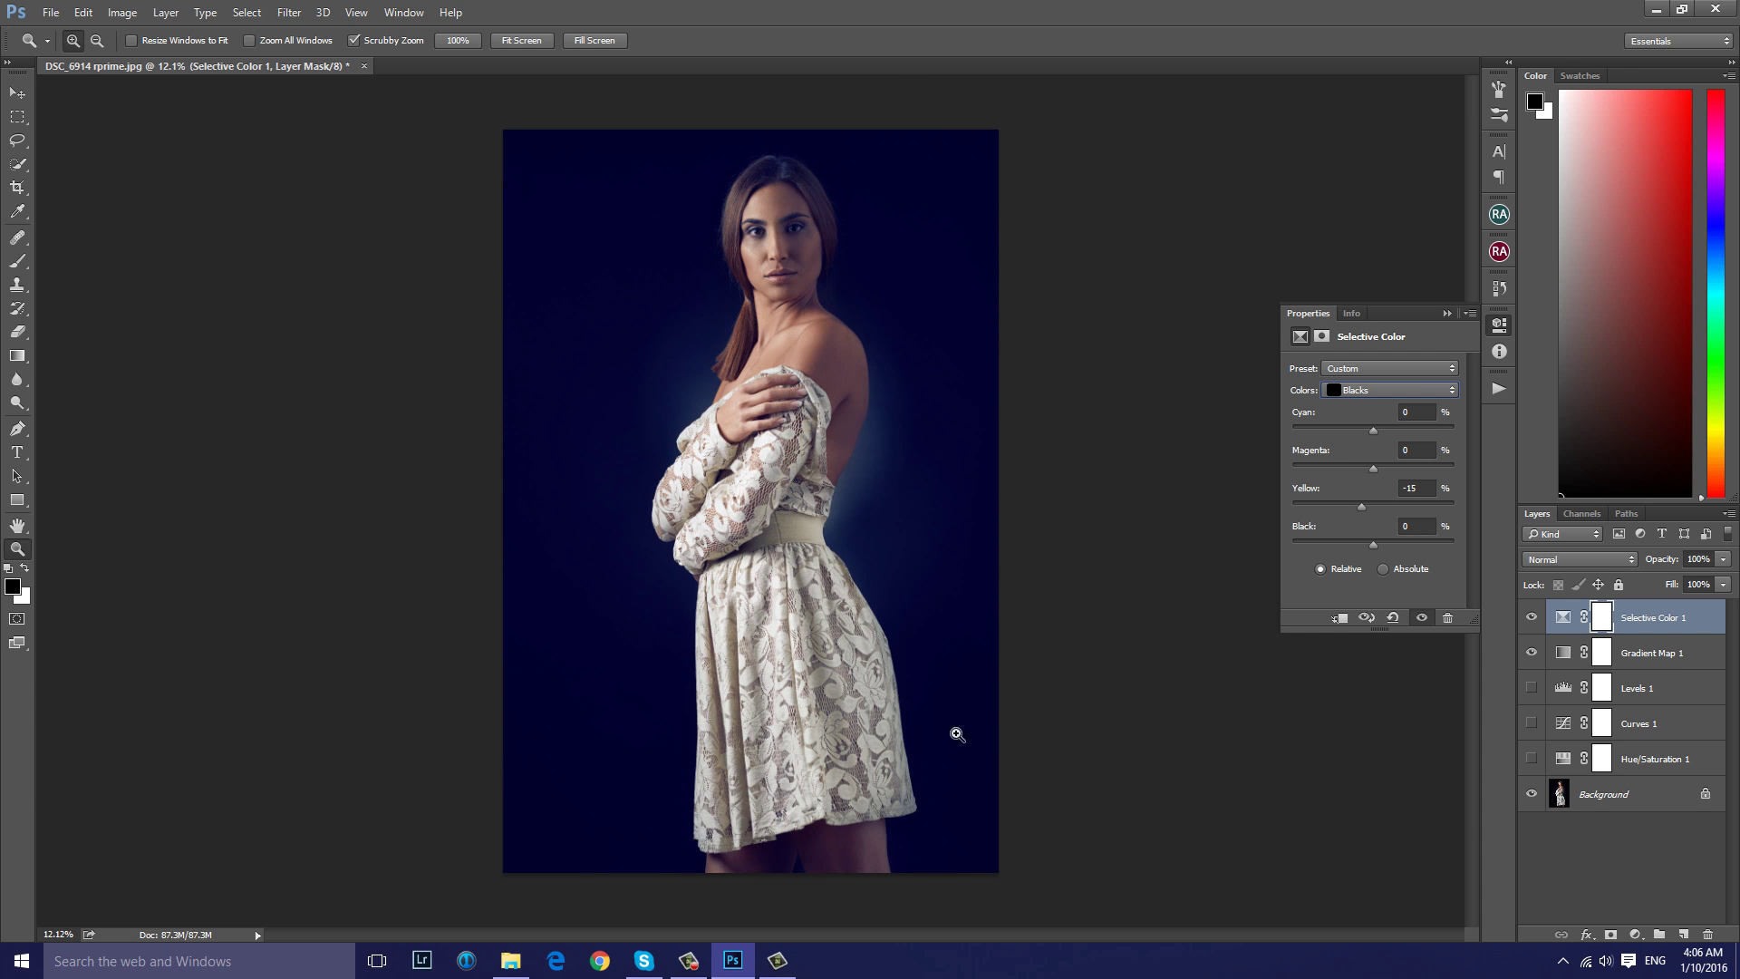
Set Yellow to +22% for the Whites range in the Selective Color adjustment and check the effect on the portrait
click(1385, 391)
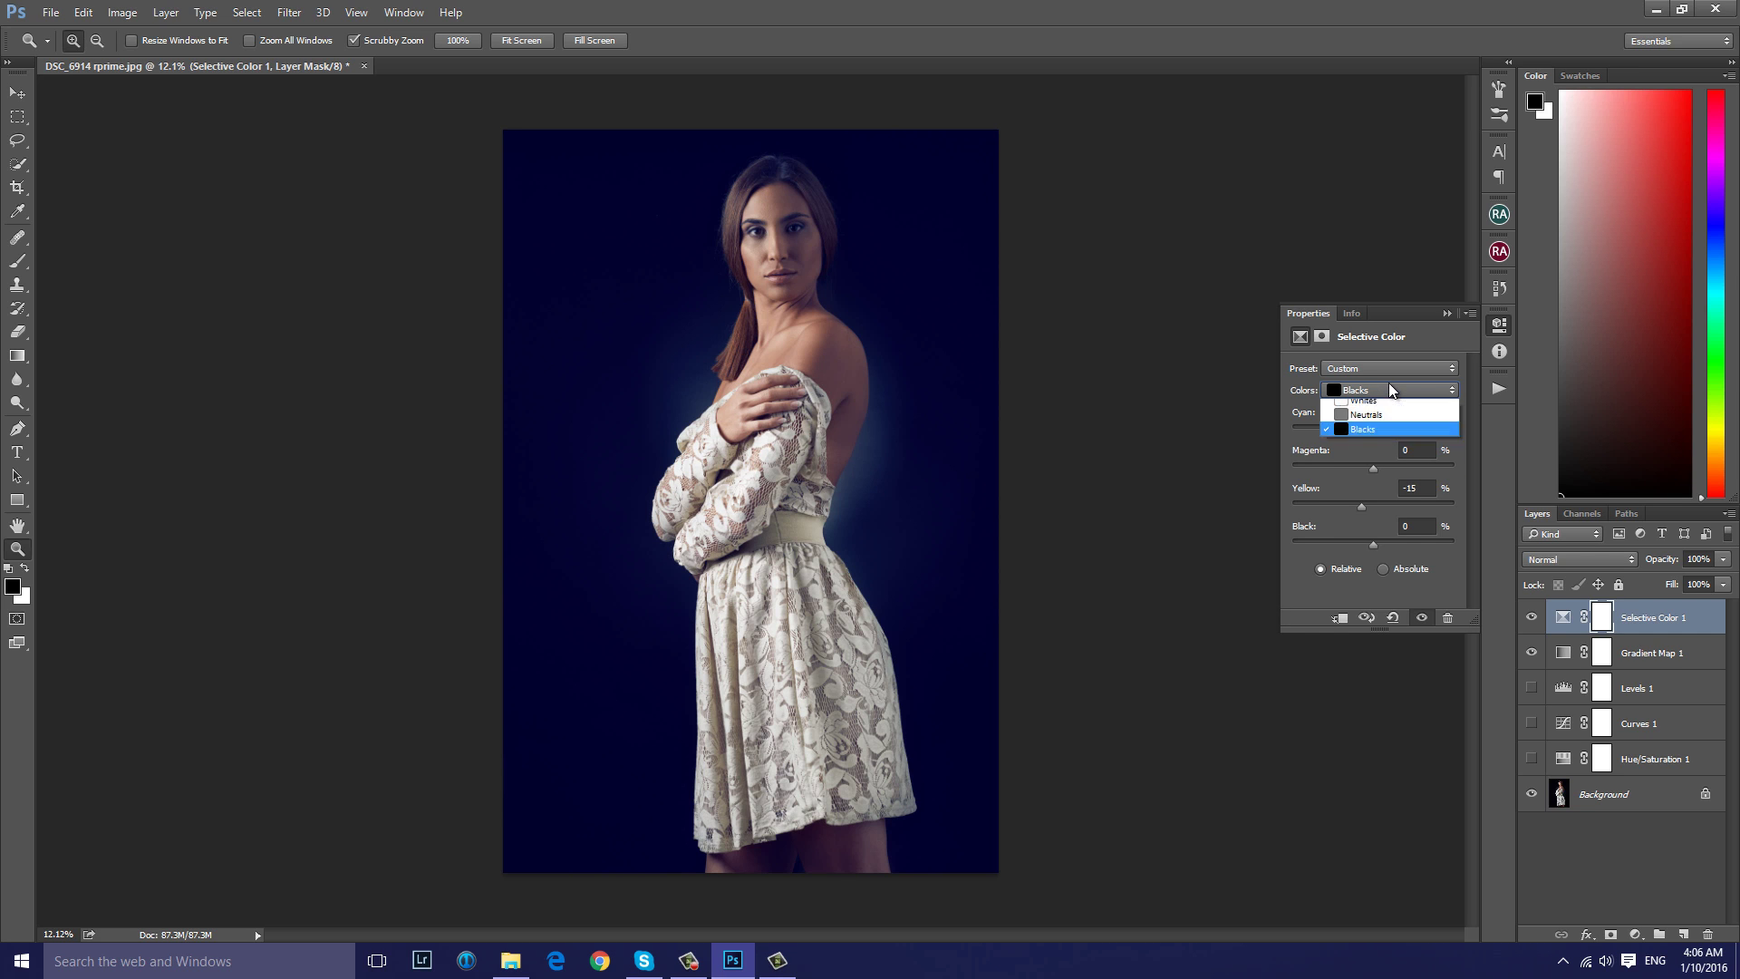
click(1358, 492)
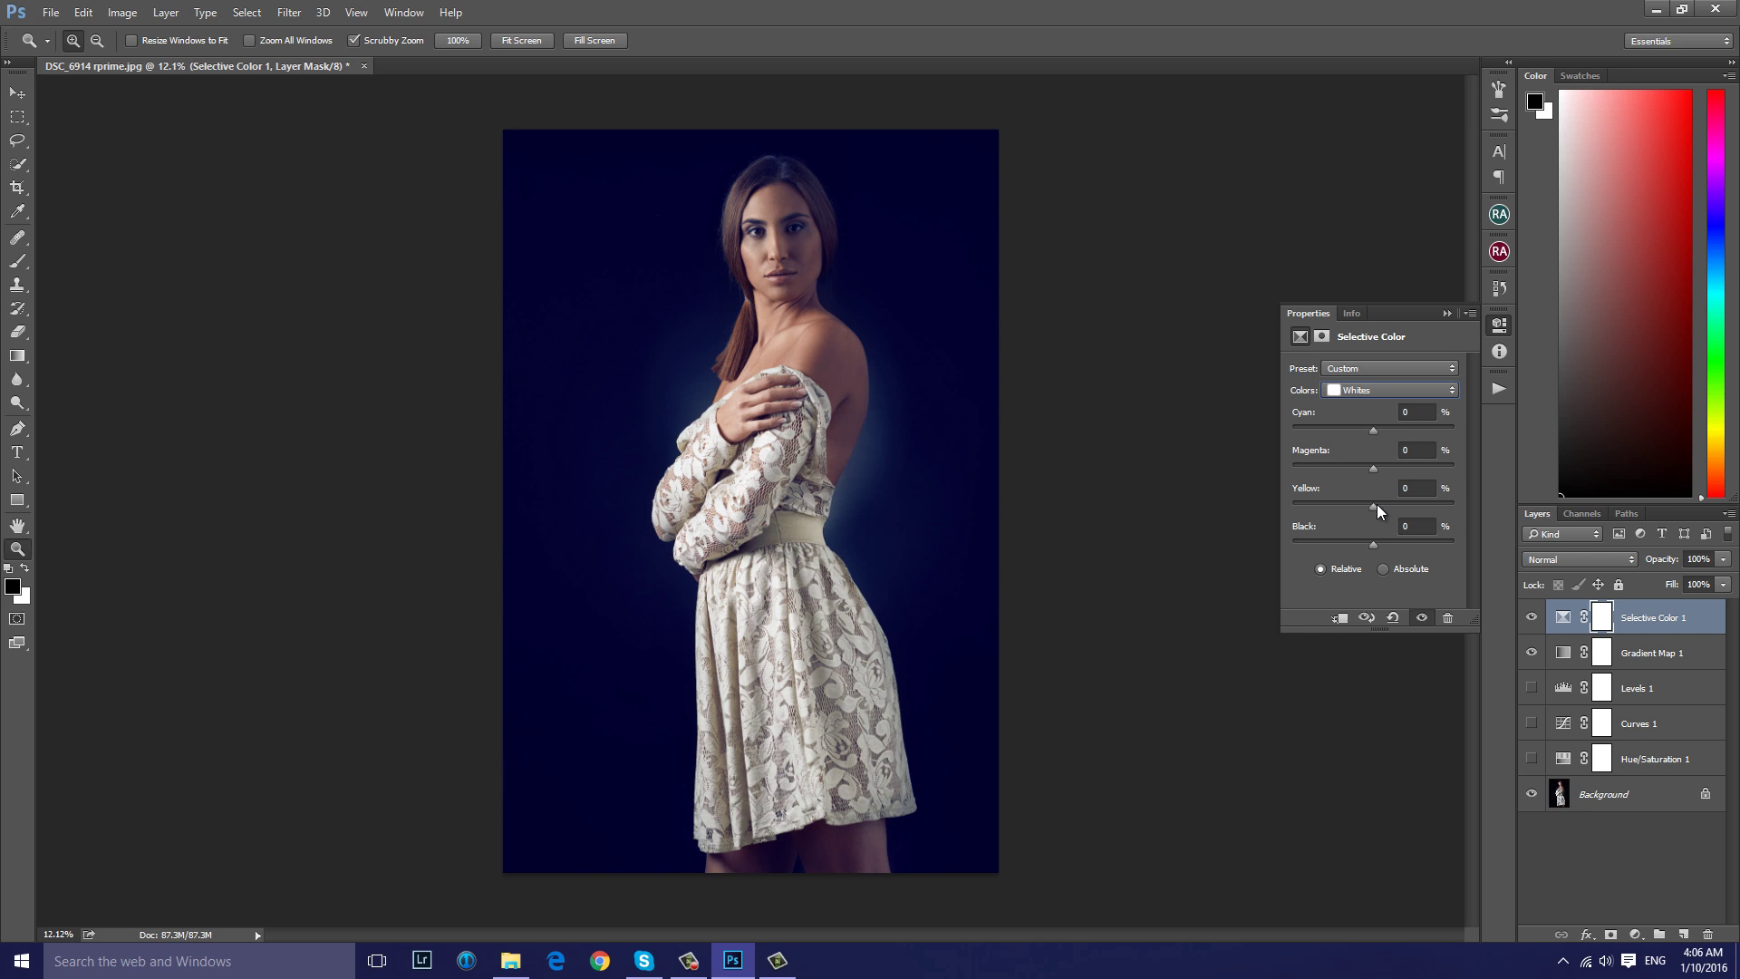
drag(1390, 507, 1393, 508)
drag(801, 269, 842, 321)
drag(904, 389, 887, 224)
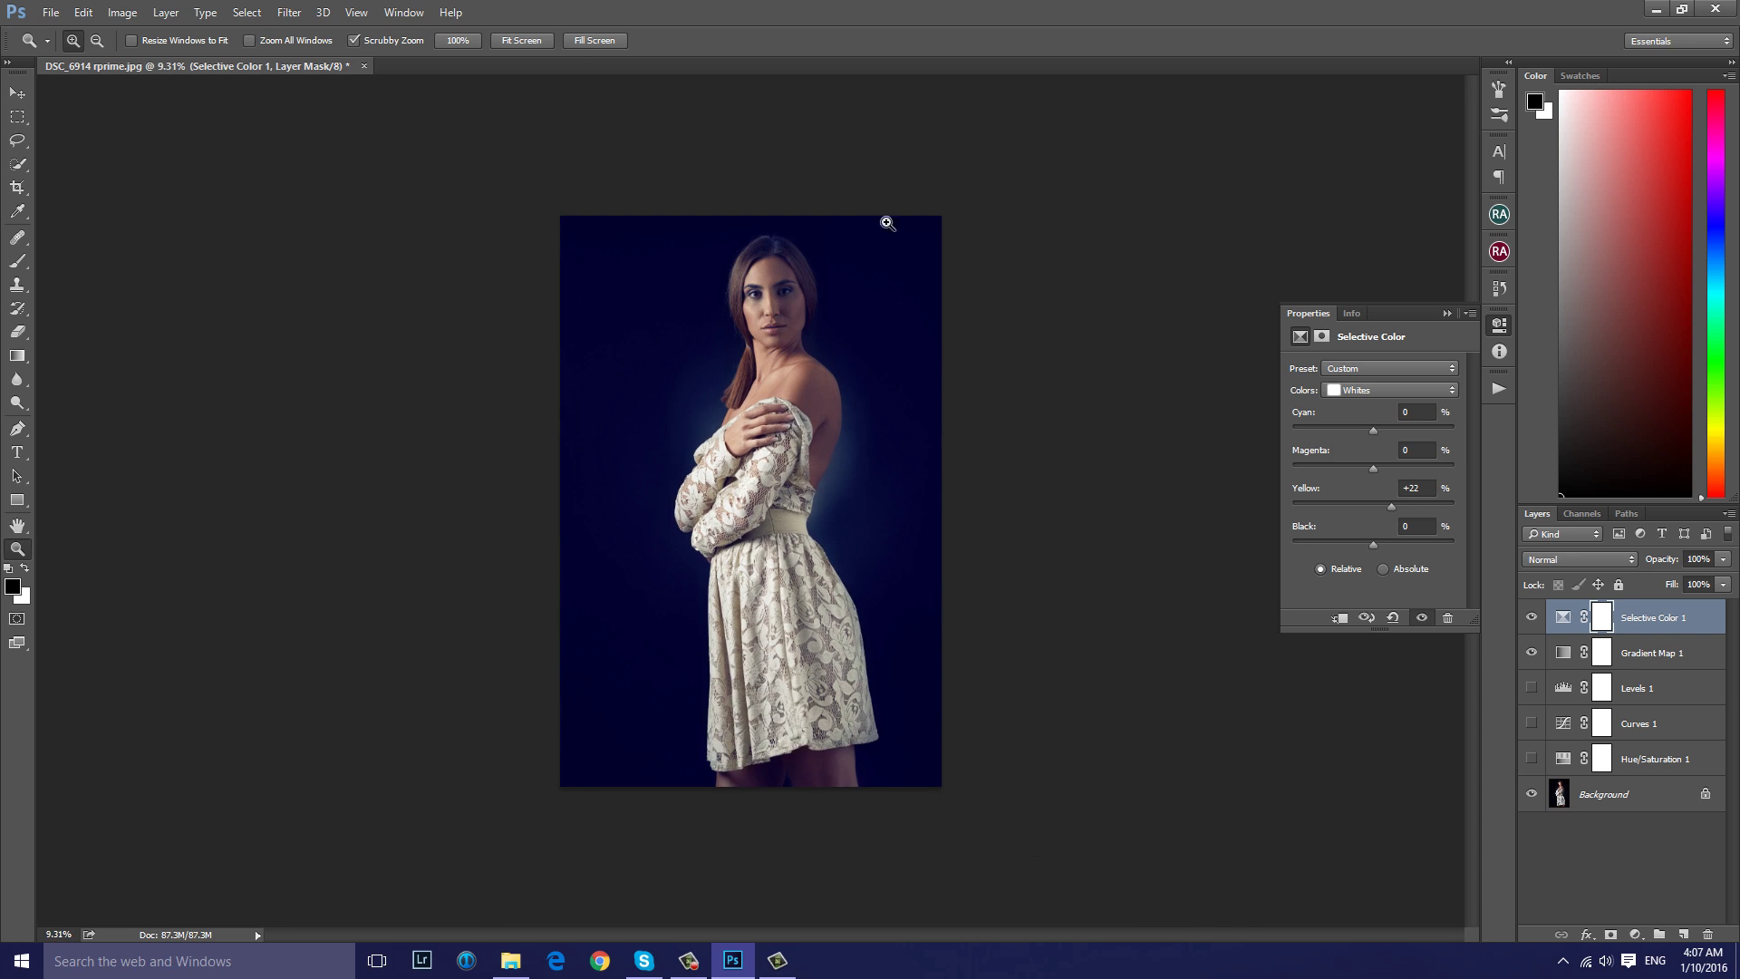
Reset the Selective Color adjustment to its defaults and choose the Reds range
click(1393, 617)
click(1370, 389)
click(1332, 408)
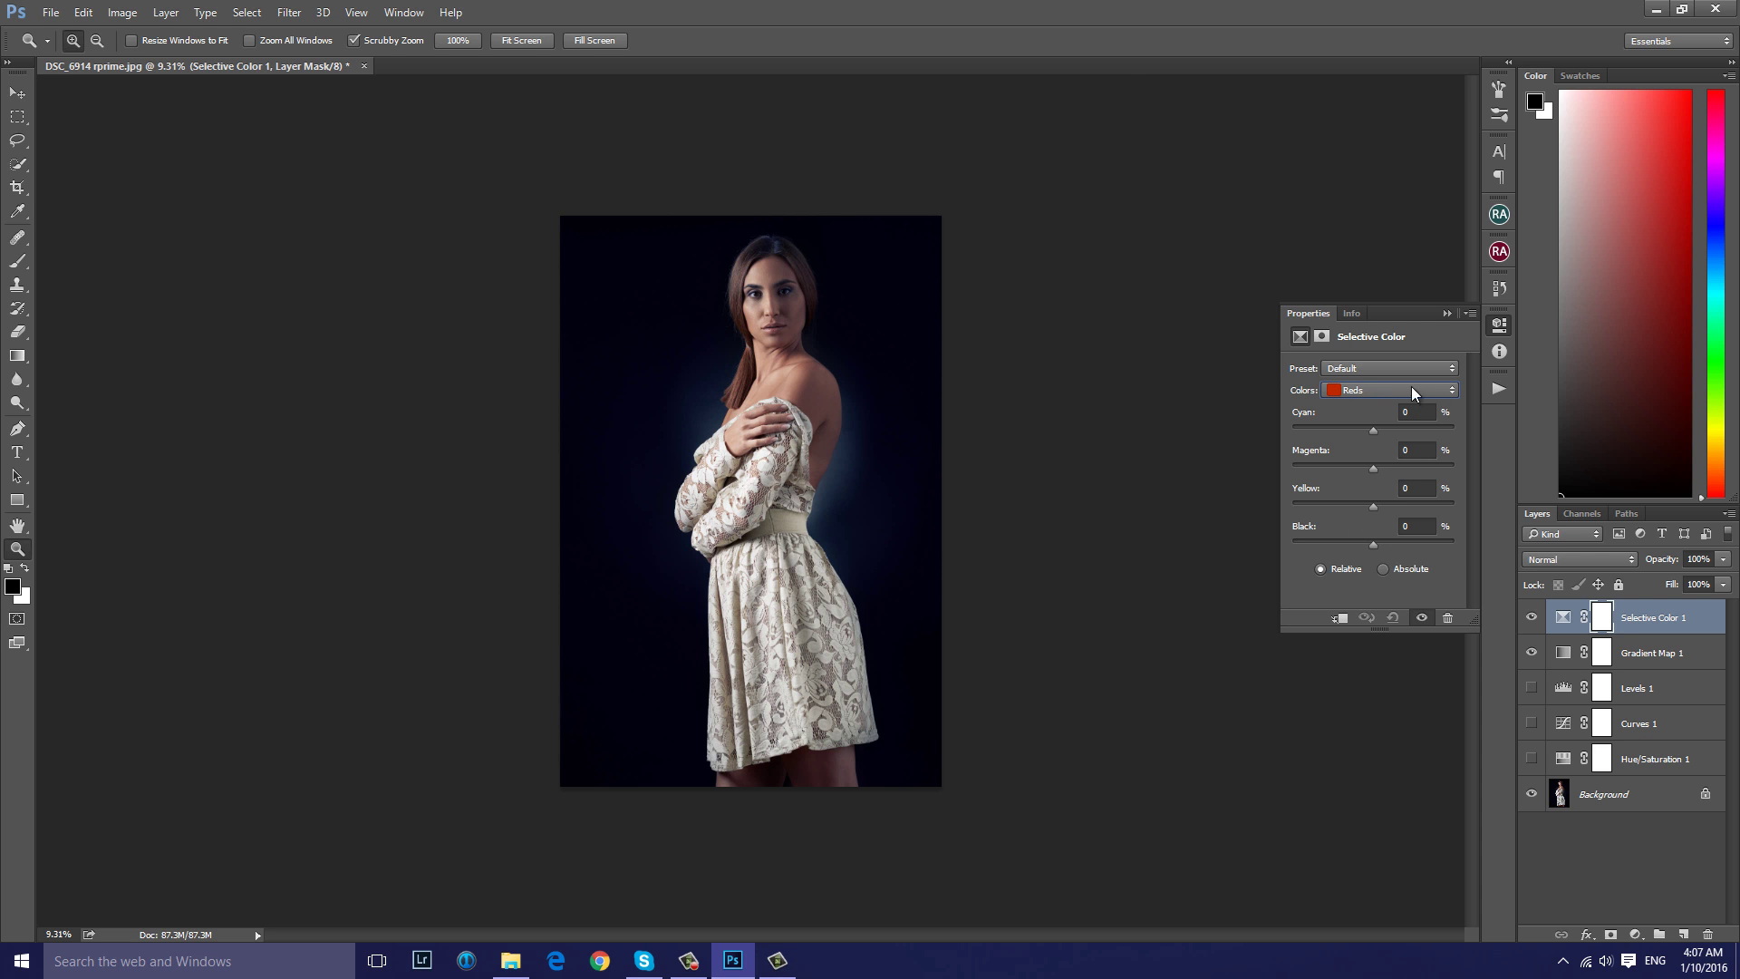
drag(842, 362, 845, 451)
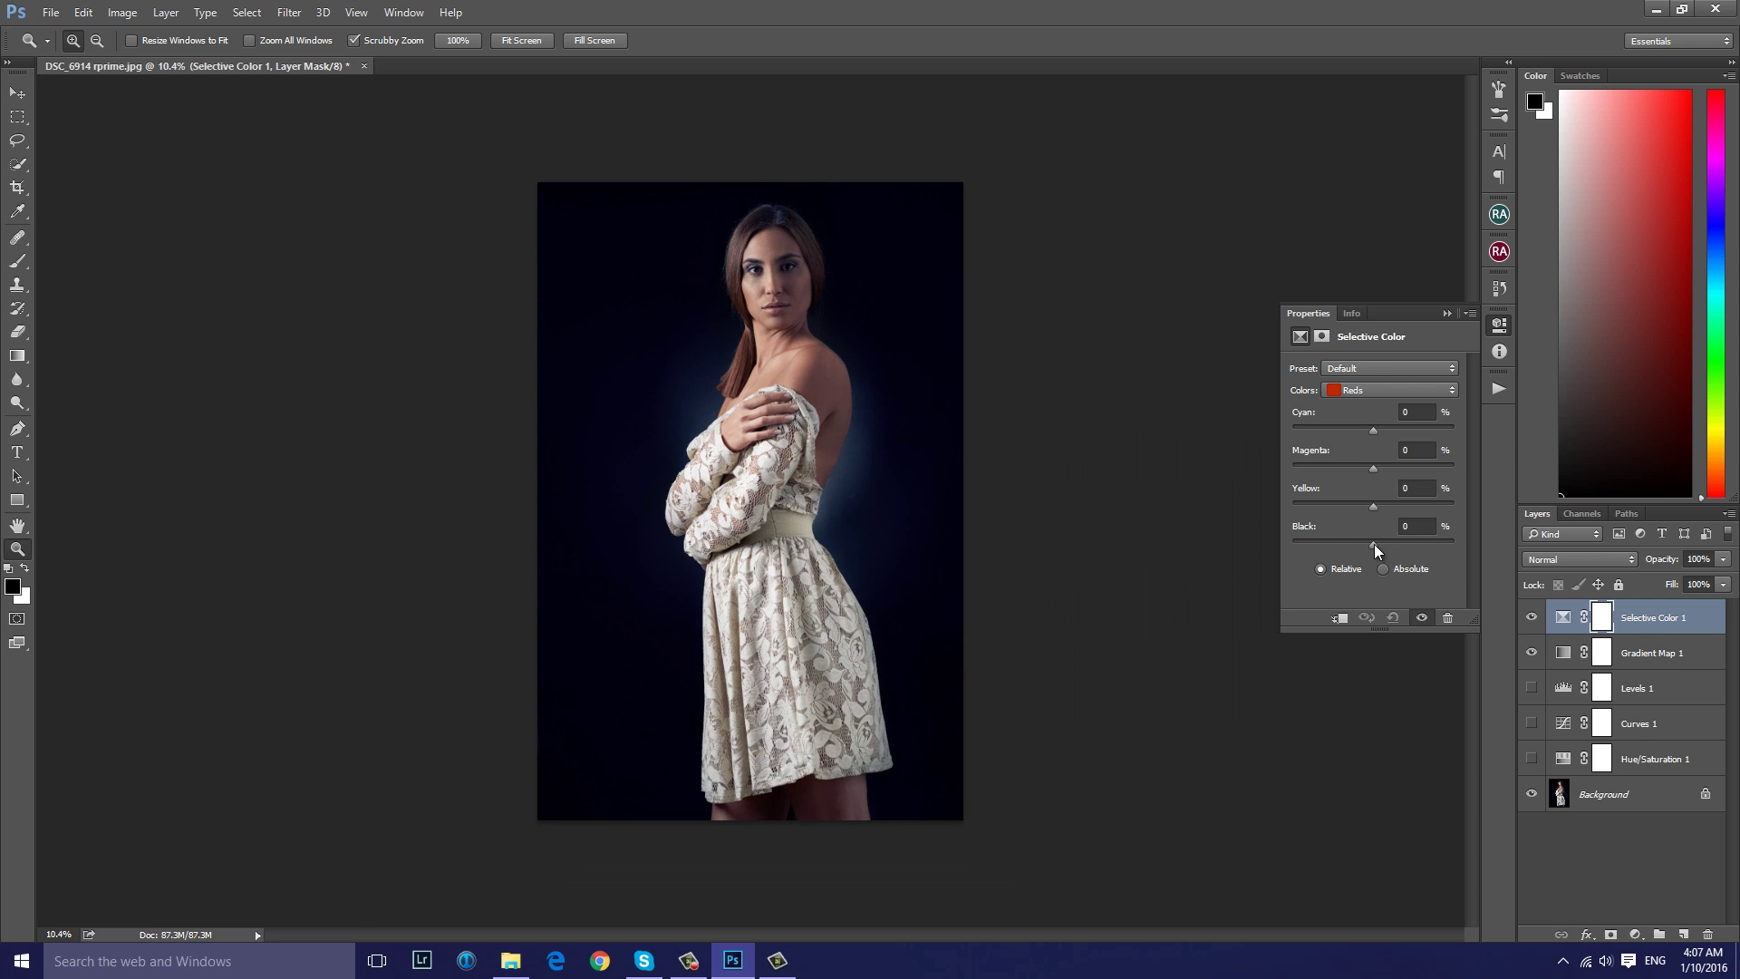
Try Black at -37% for the Reds range and compare the skin tones with the Selective Color layer hidden and shown
drag(1368, 547, 1345, 546)
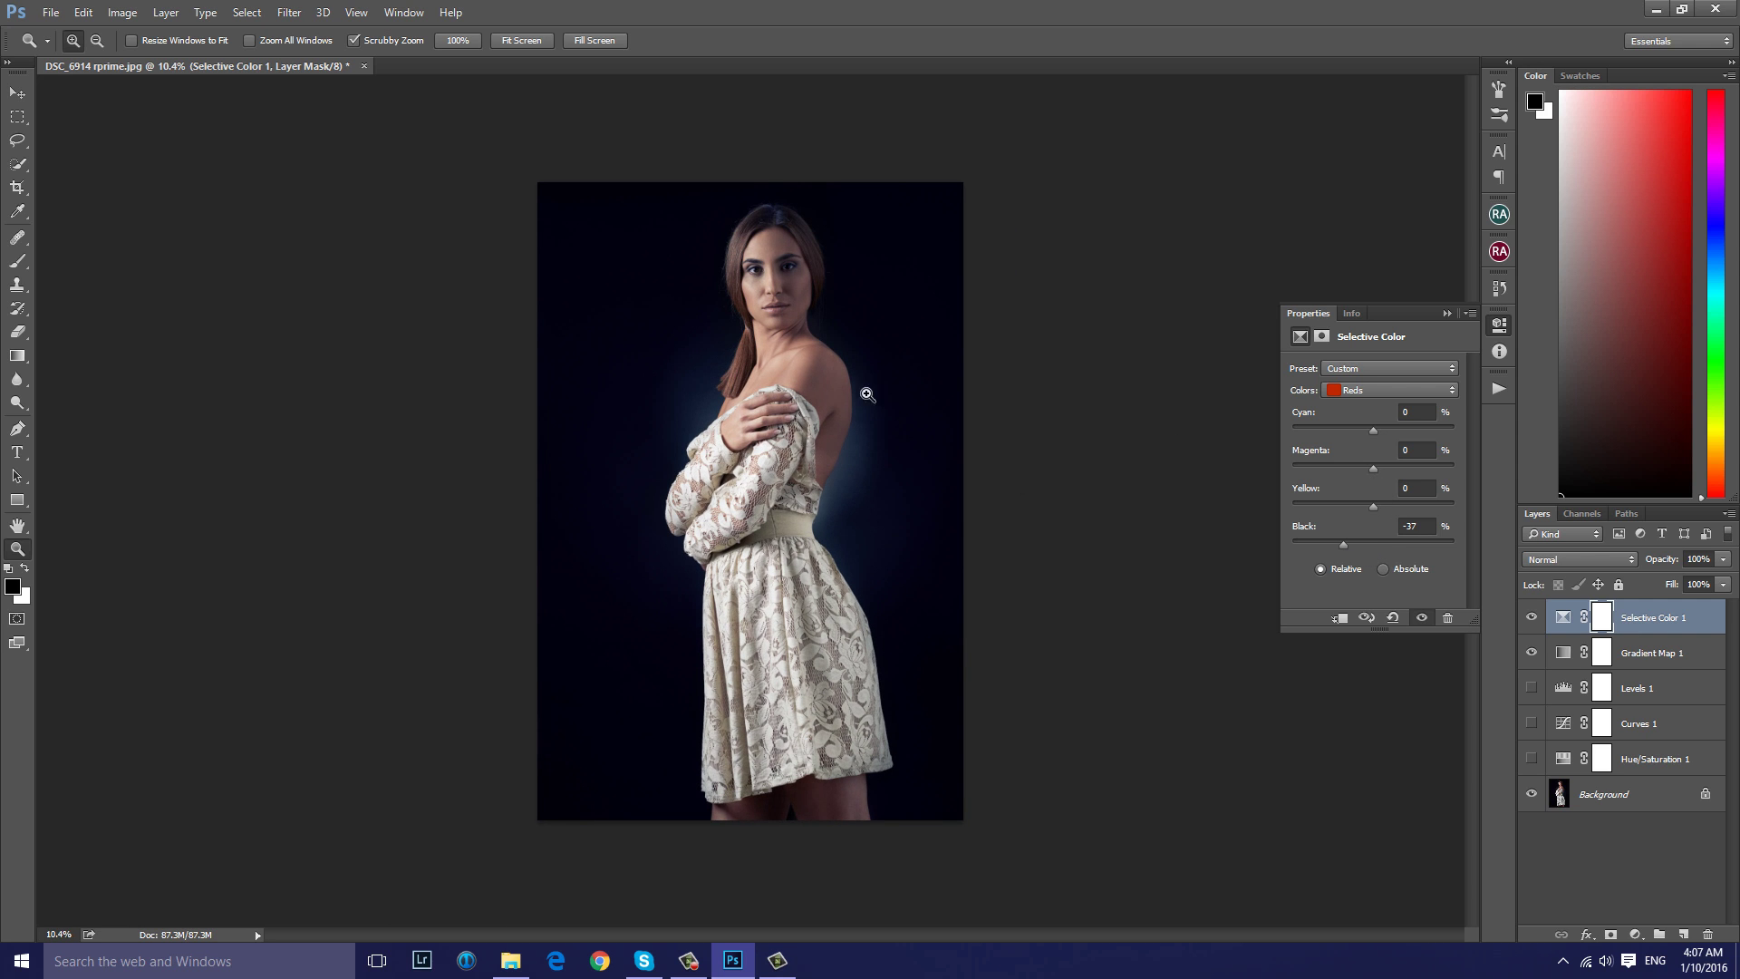
drag(825, 383, 1002, 449)
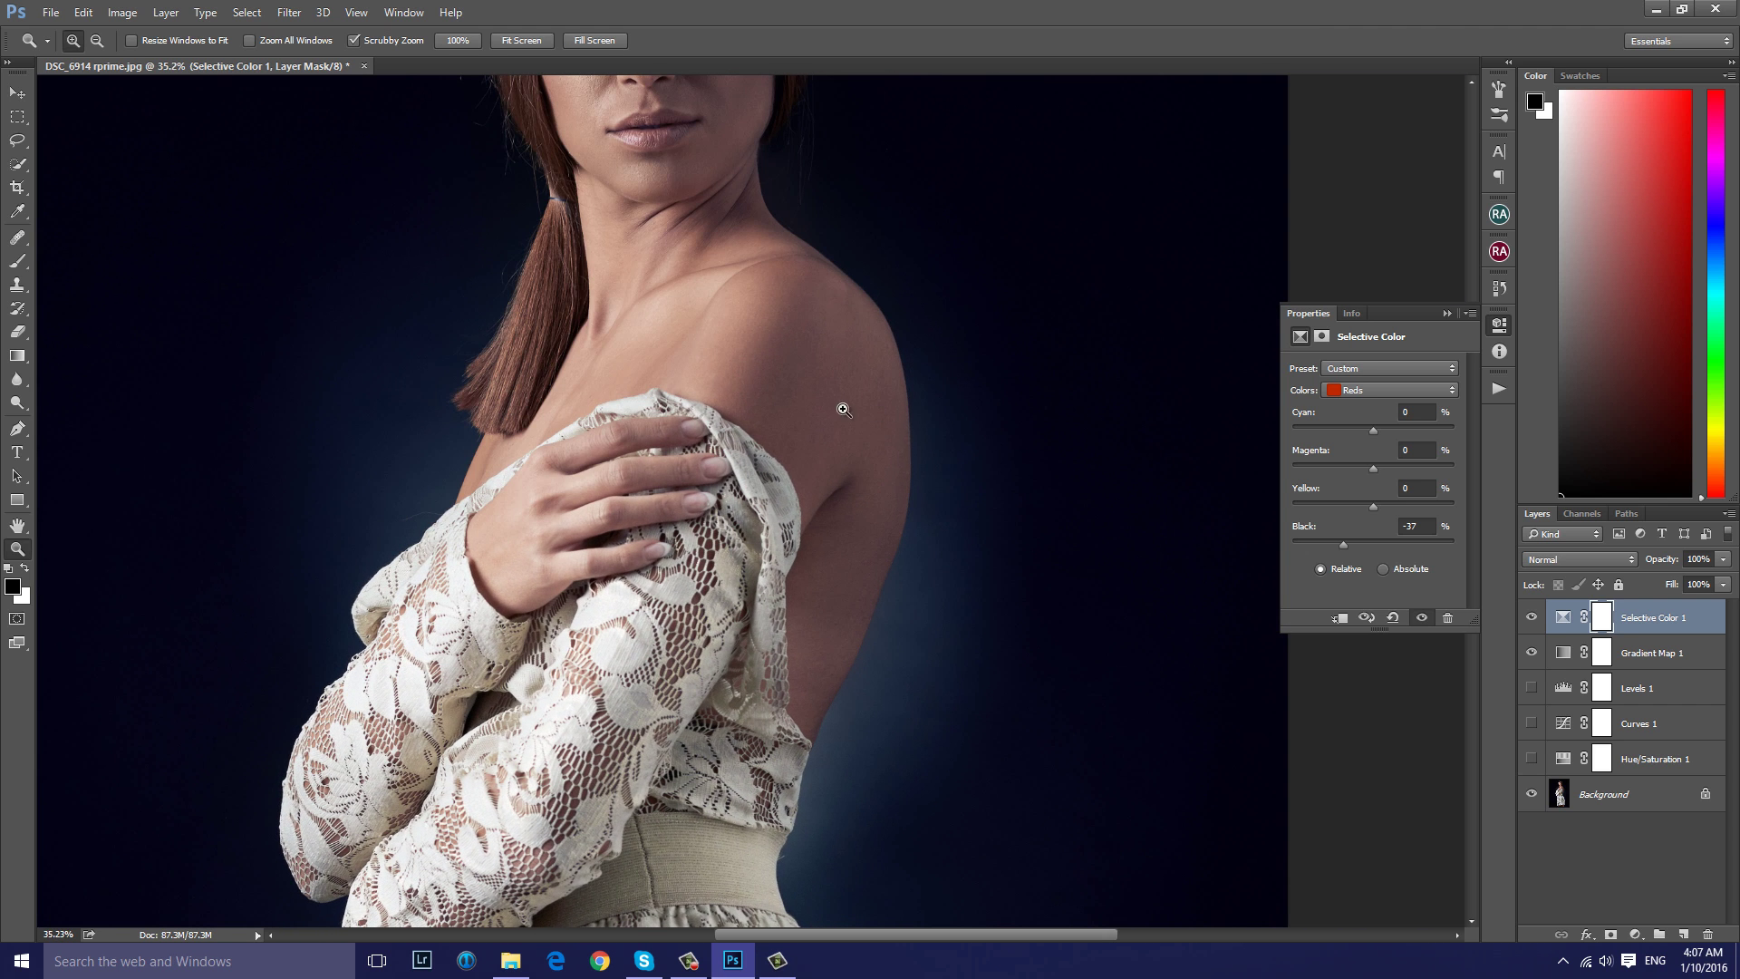
click(1532, 619)
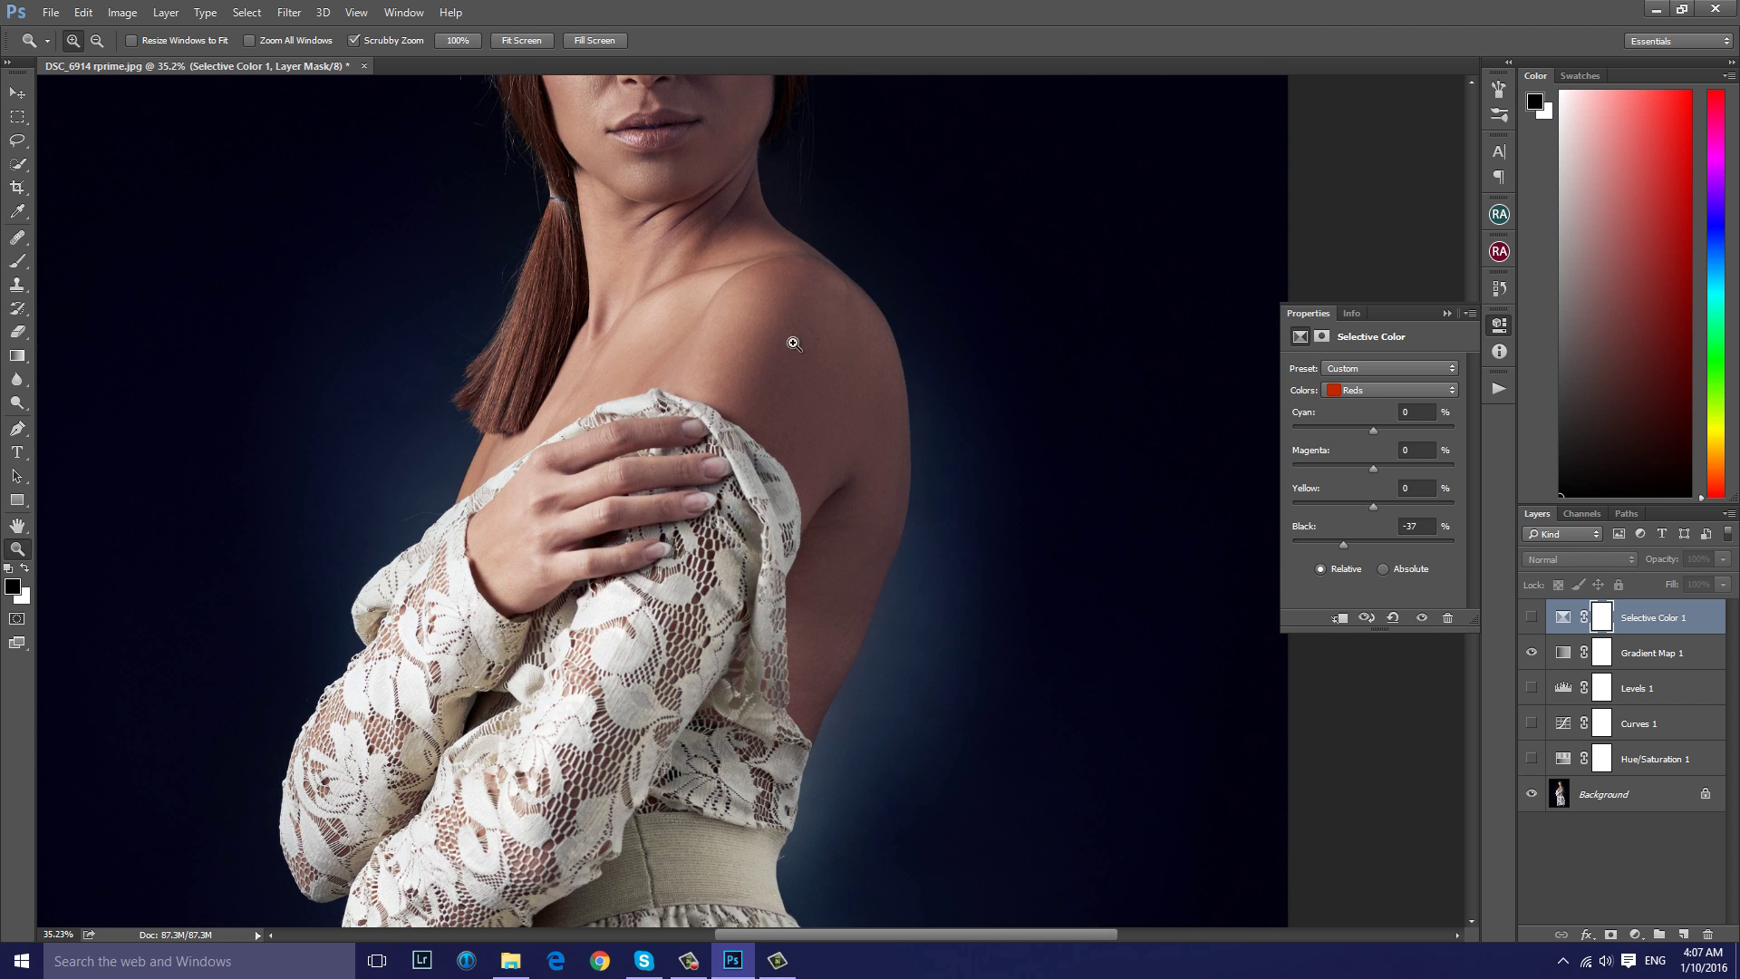
click(1531, 618)
Set Black to -3% for the Reds range in the Selective Color adjustment
drag(1344, 544, 1370, 543)
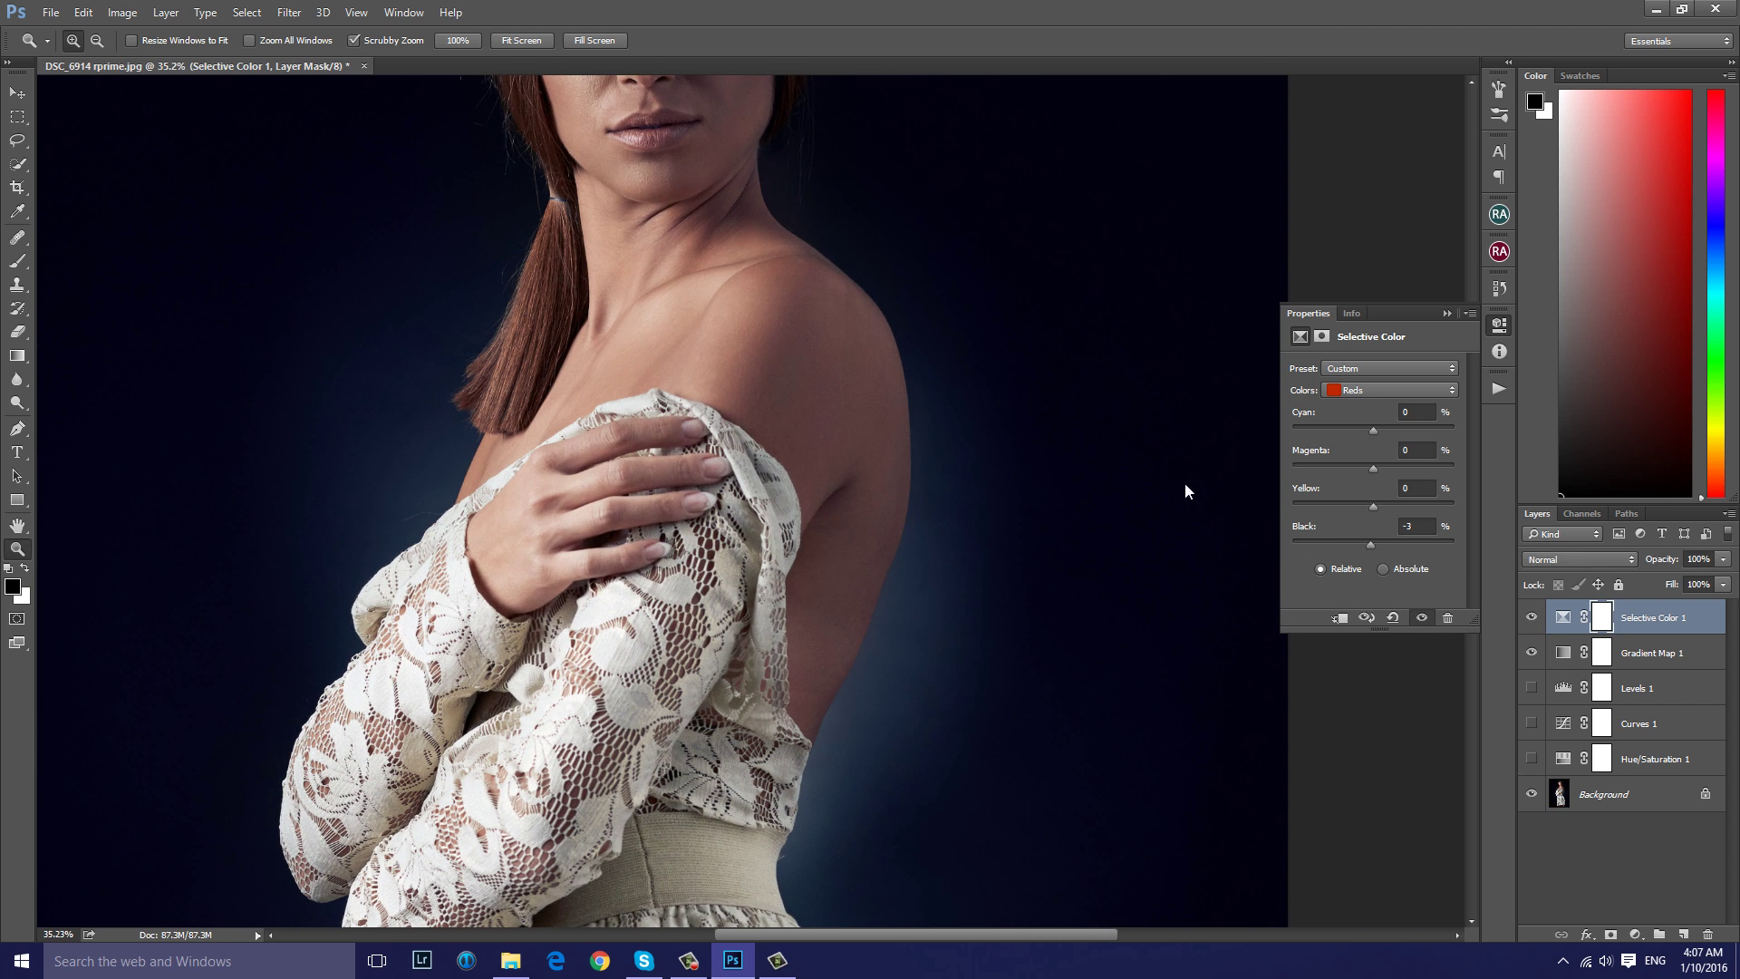
mouse_move(770, 470)
mouse_down()
mouse_move(729, 485)
mouse_move(749, 462)
mouse_up()
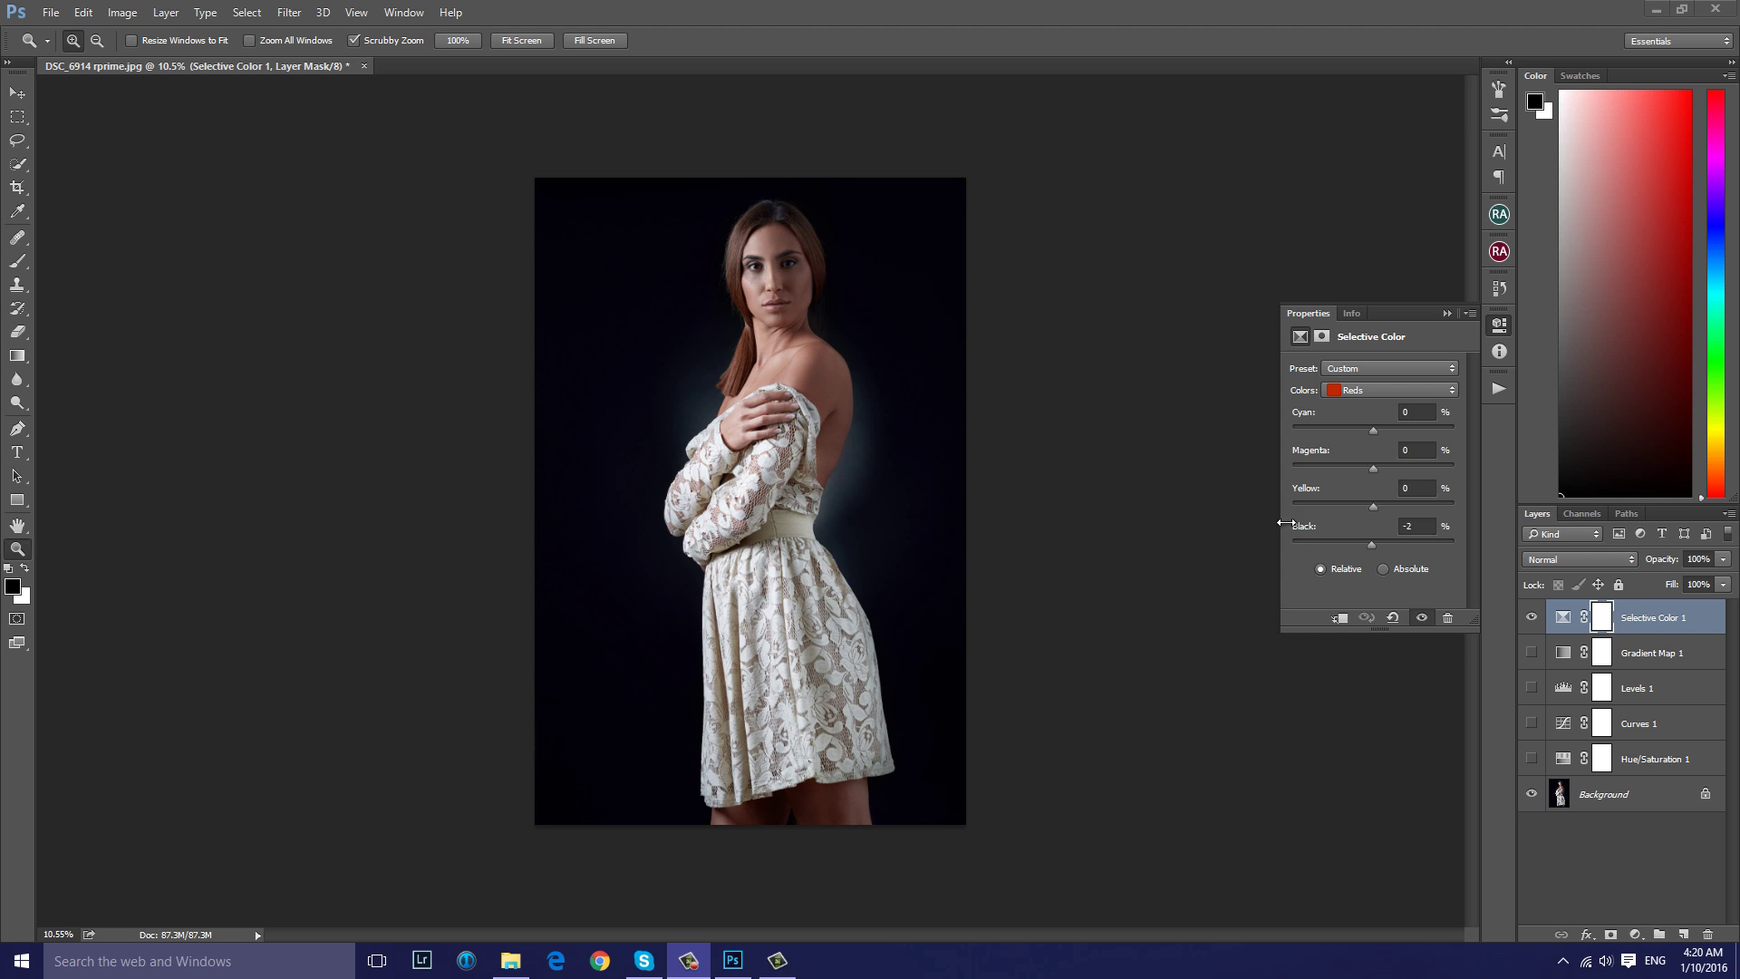
Add a new layer directly above the Background and fill it with a slightly more saturated blue foreground color
click(1632, 794)
click(1681, 937)
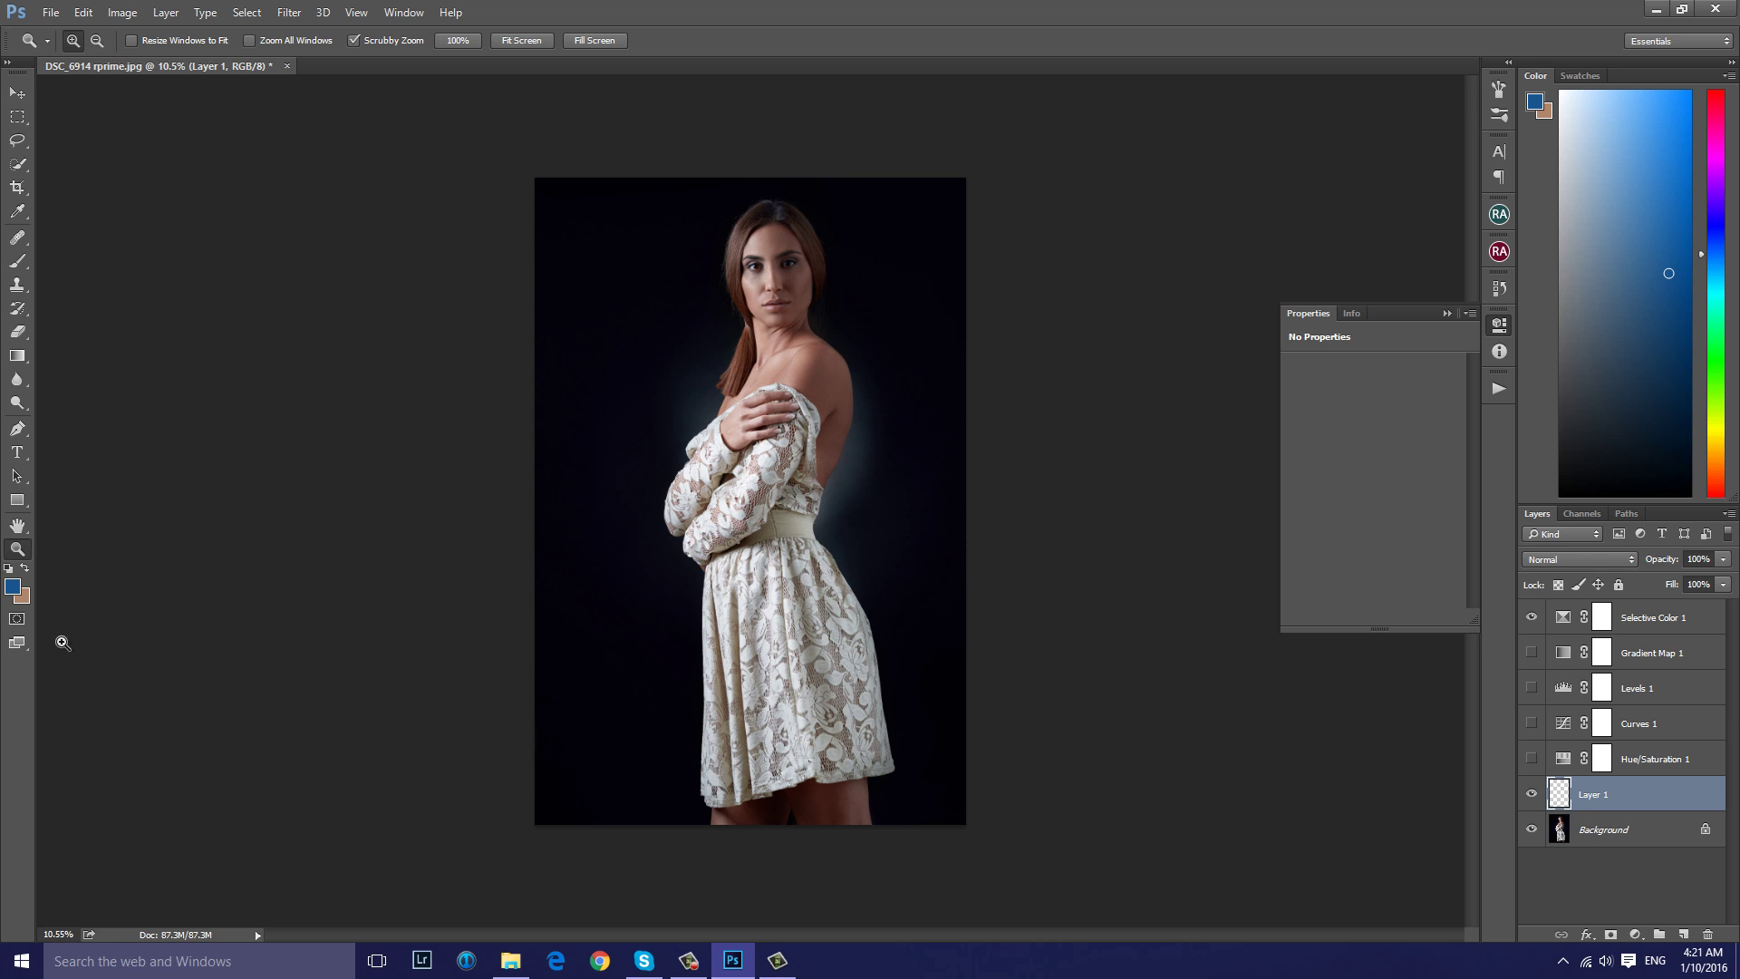
click(12, 590)
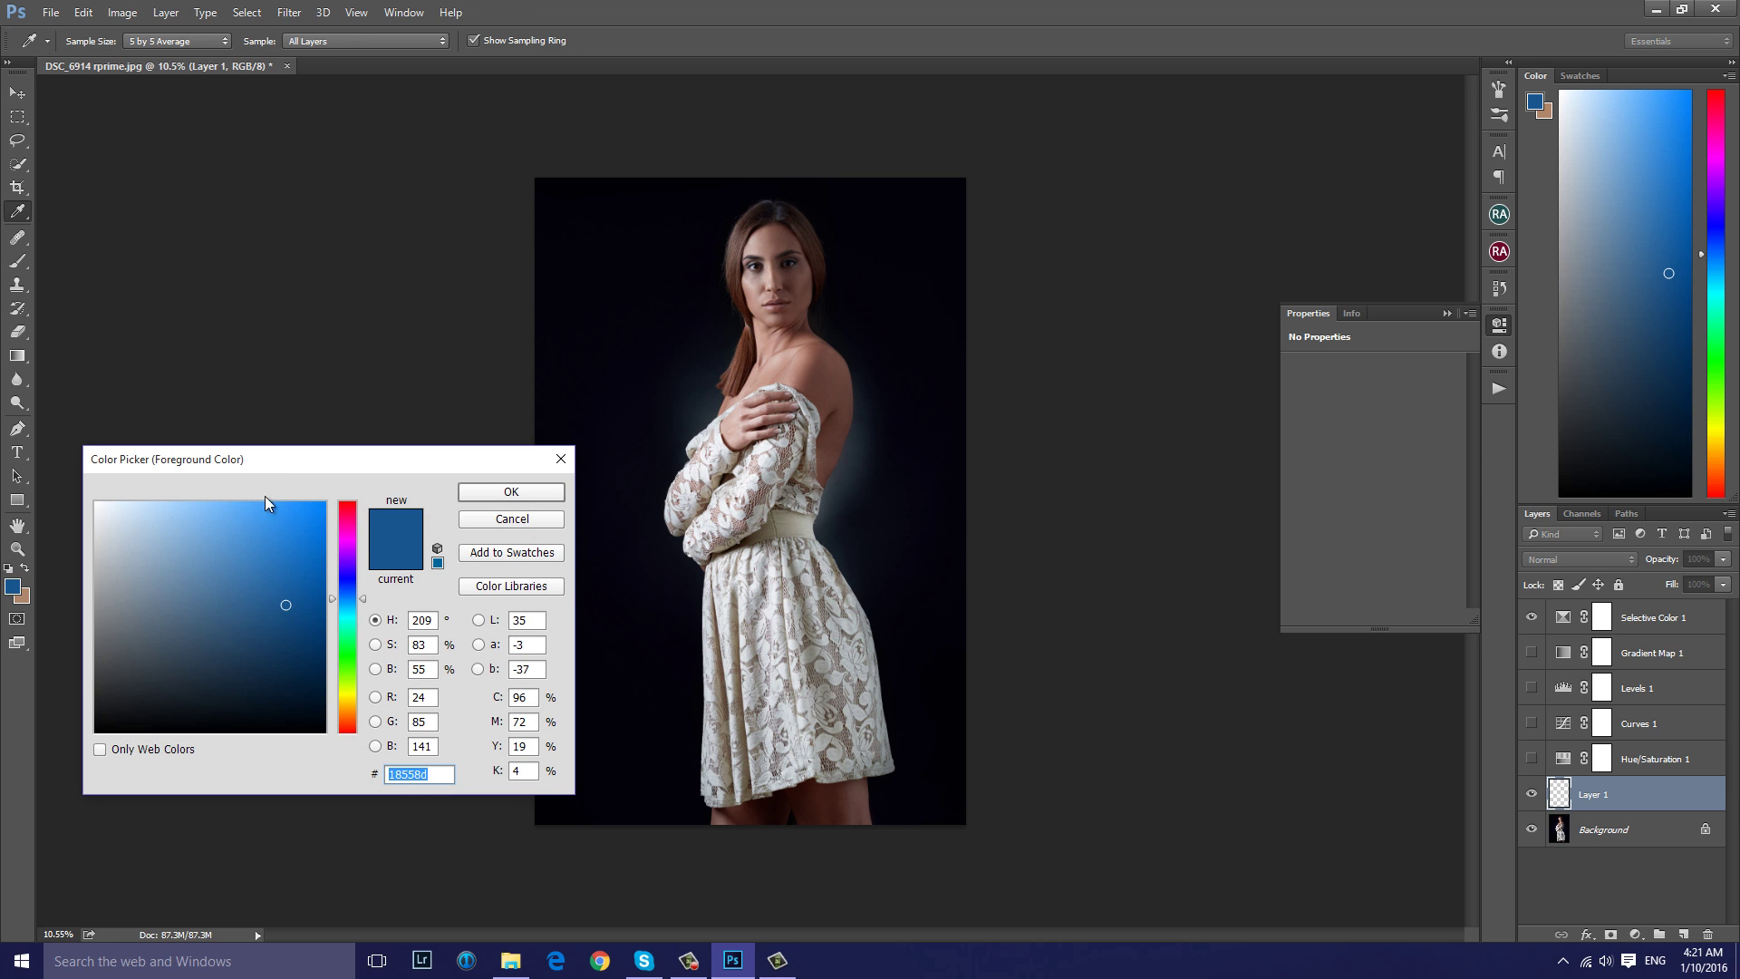
mouse_move(288, 599)
mouse_down()
mouse_move(318, 634)
mouse_move(301, 601)
mouse_up()
click(511, 494)
key(z)
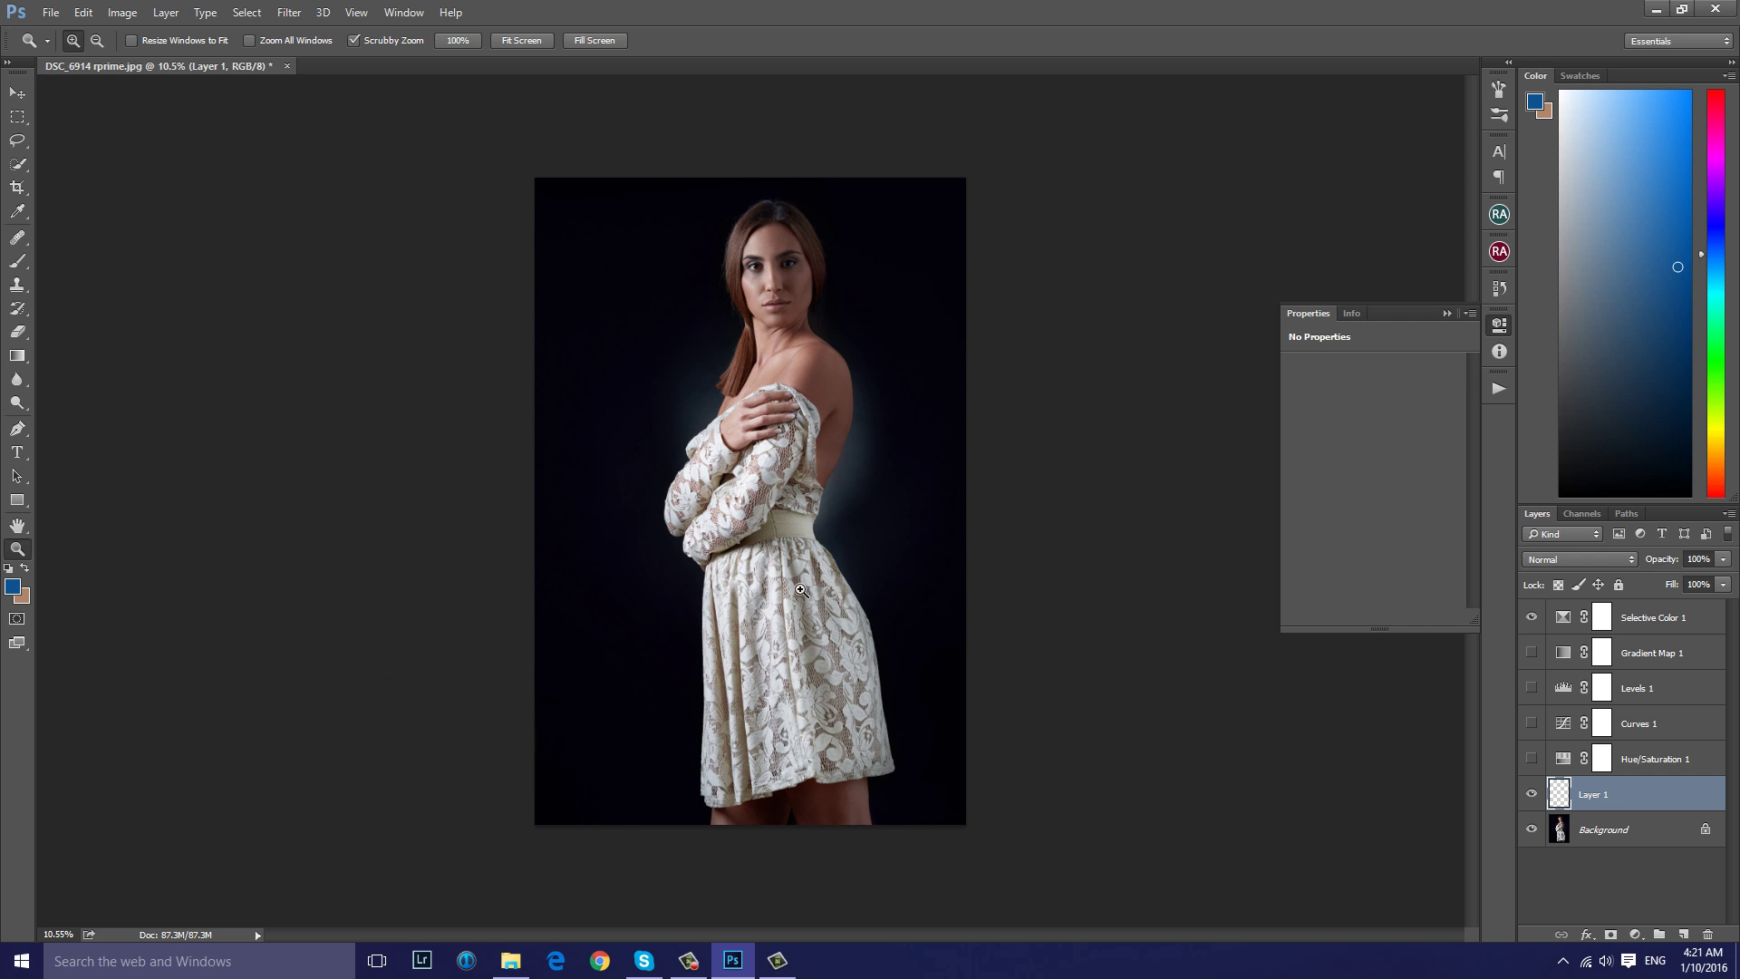
key(alt+Delete)
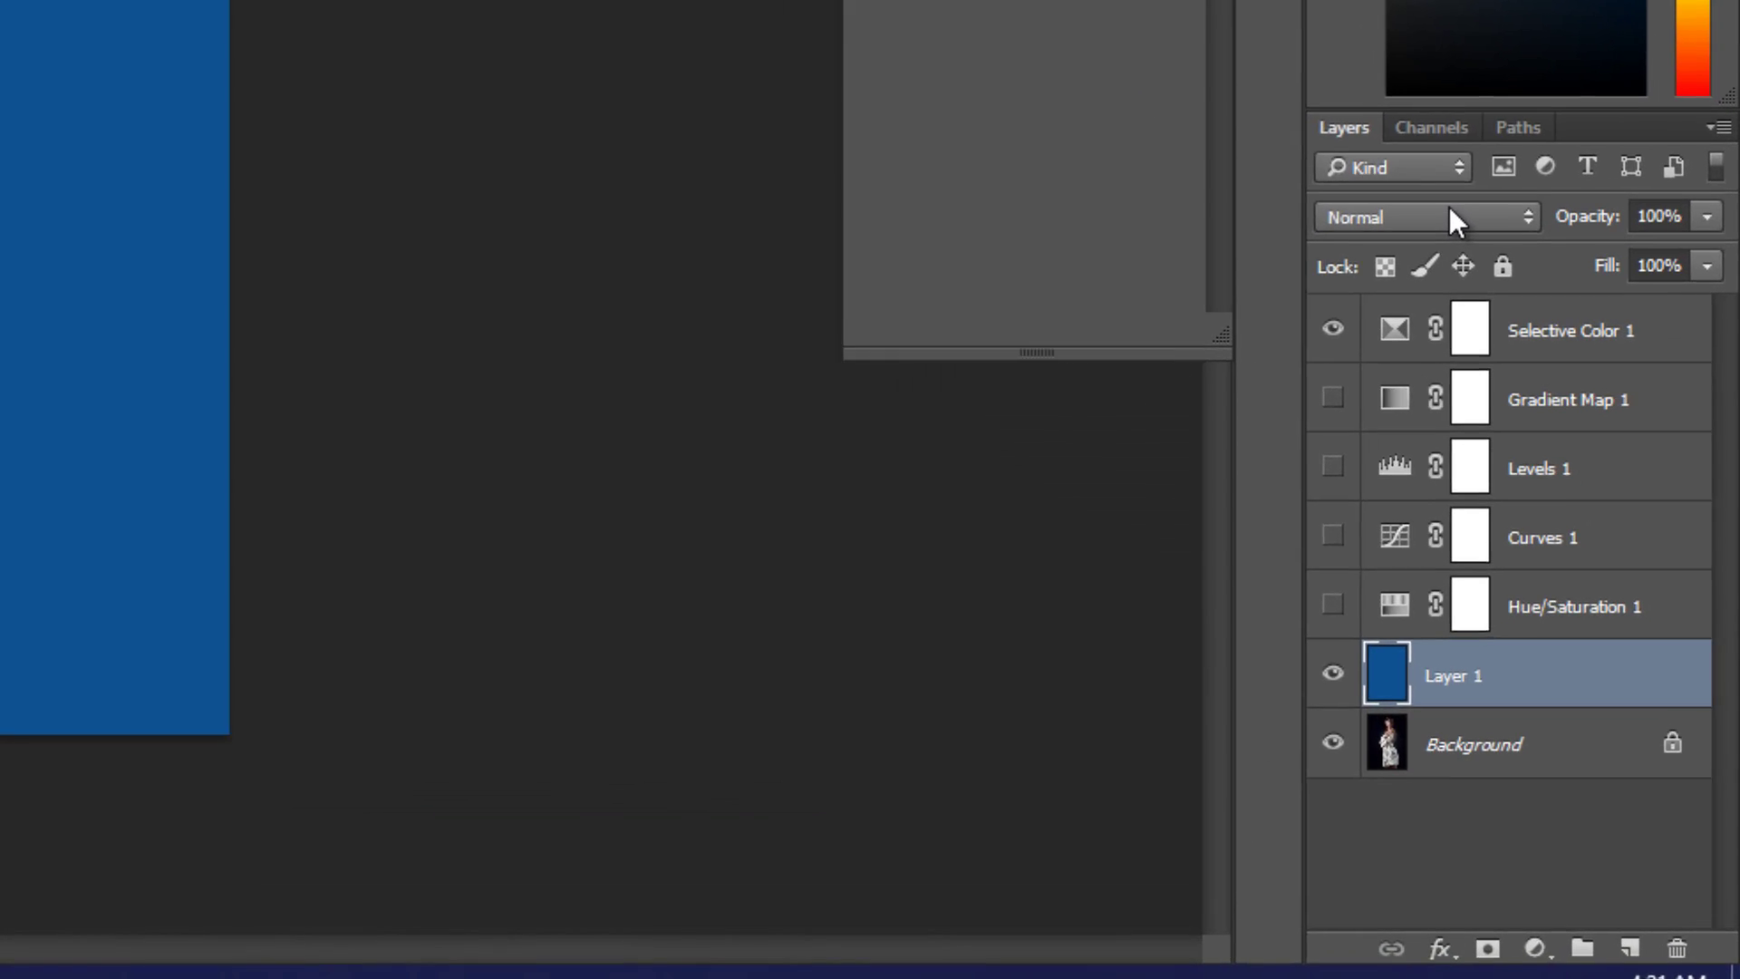
Set the blue fill layer's blend mode to Color and add a layer mask to it
click(1582, 559)
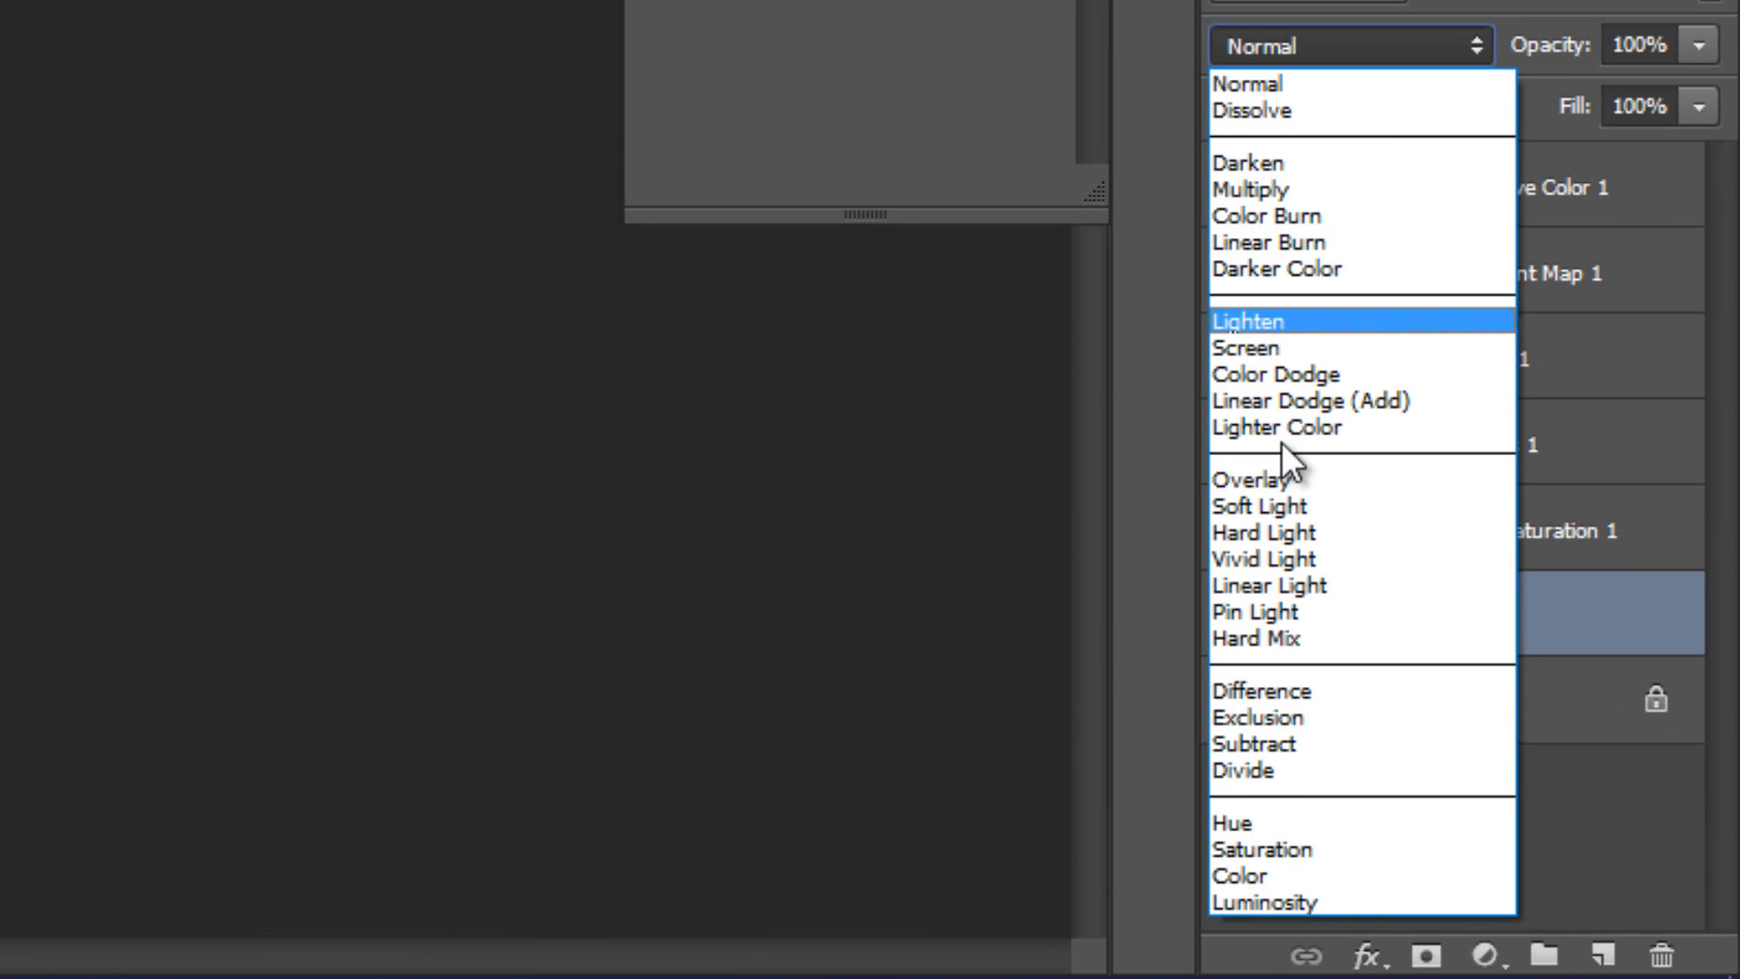
click(1274, 876)
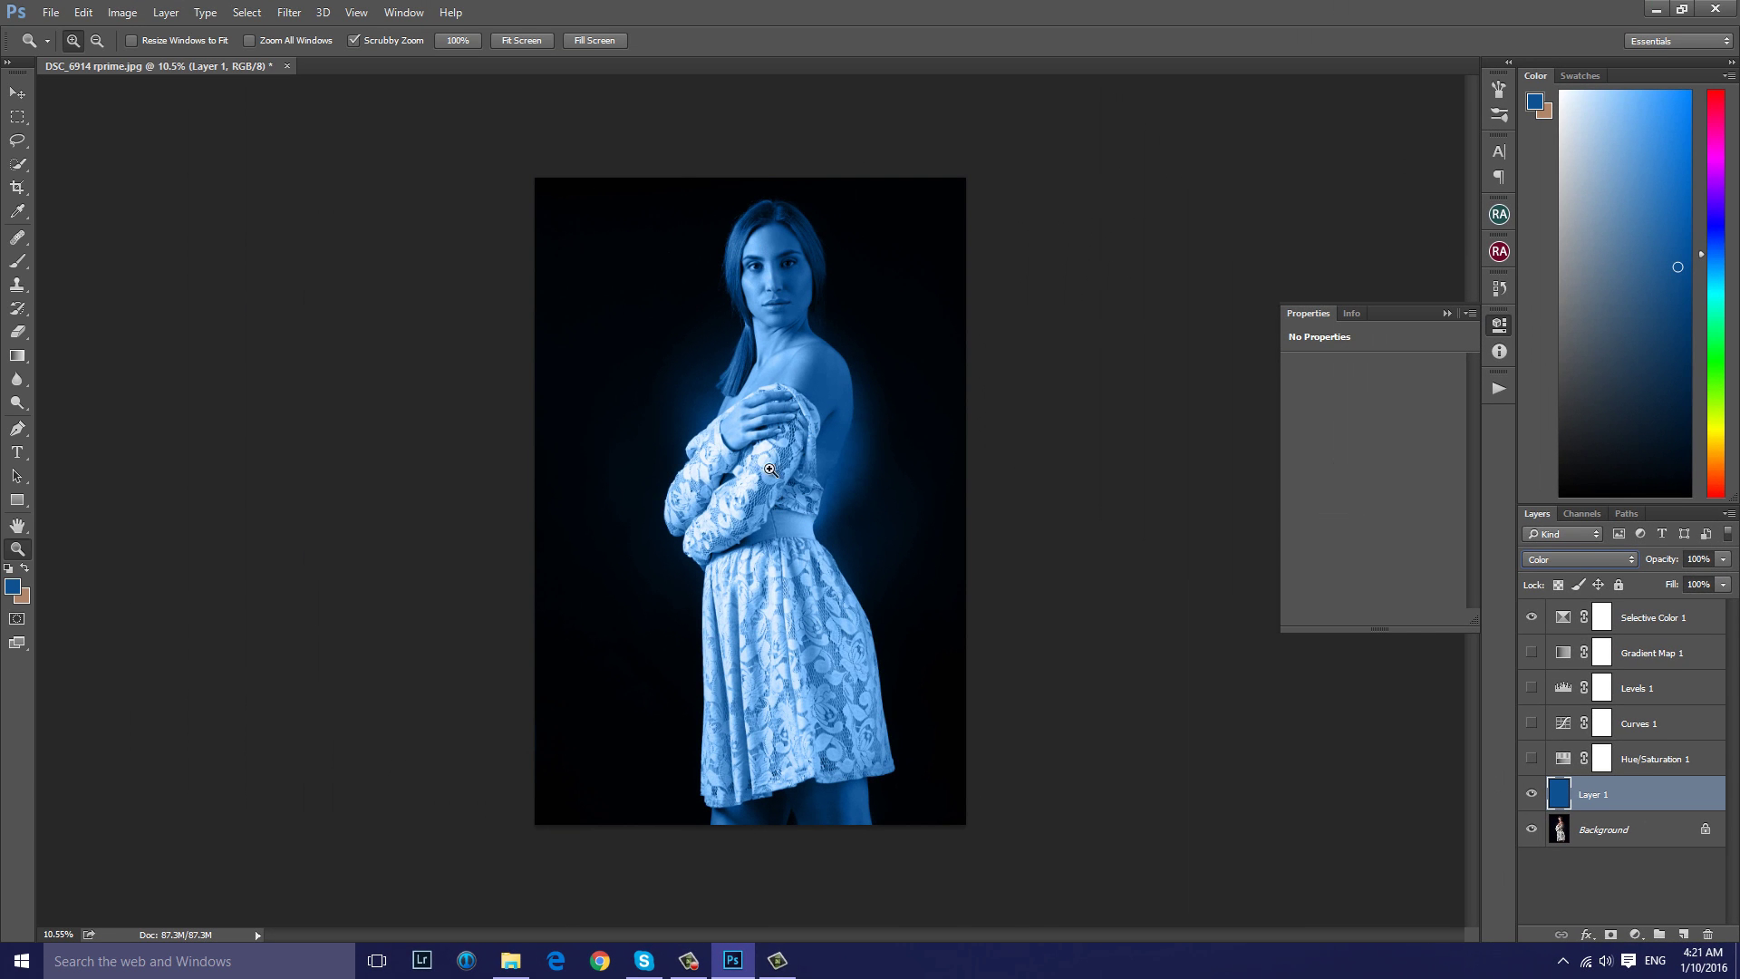
click(1612, 935)
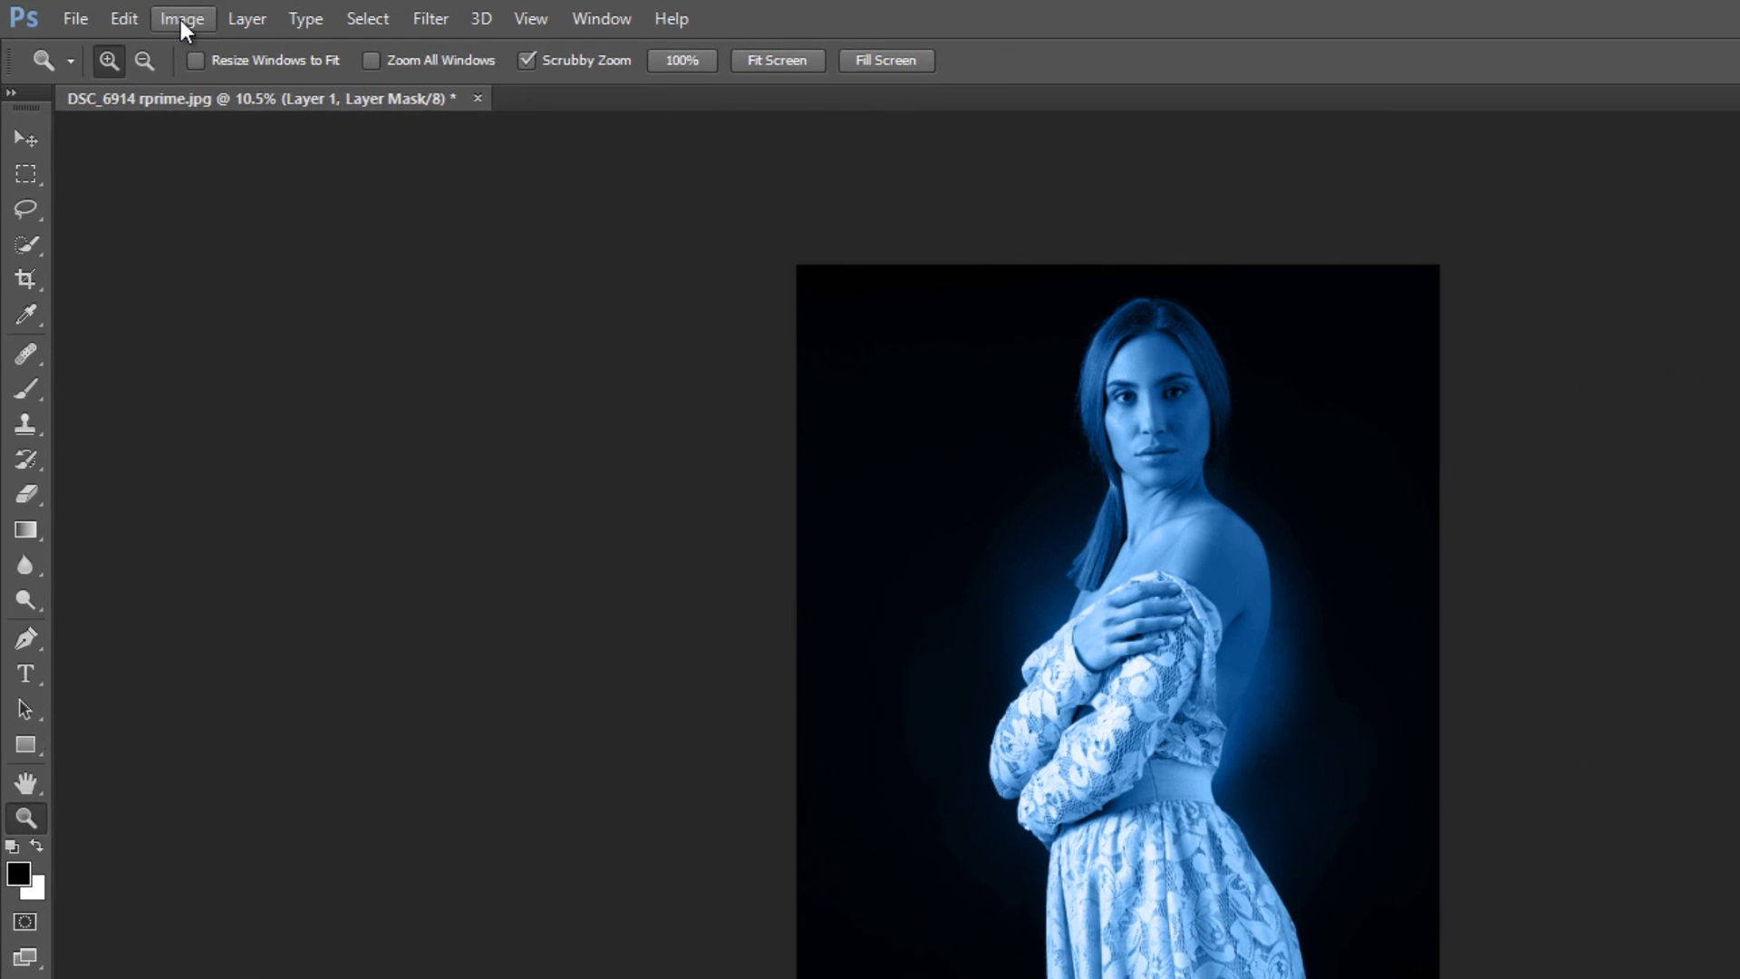
Use Apply Image on the layer mask with the Merged layer, RGB channel, Multiply blending and 100% opacity, previewing Invert but leaving it off
click(122, 13)
click(243, 410)
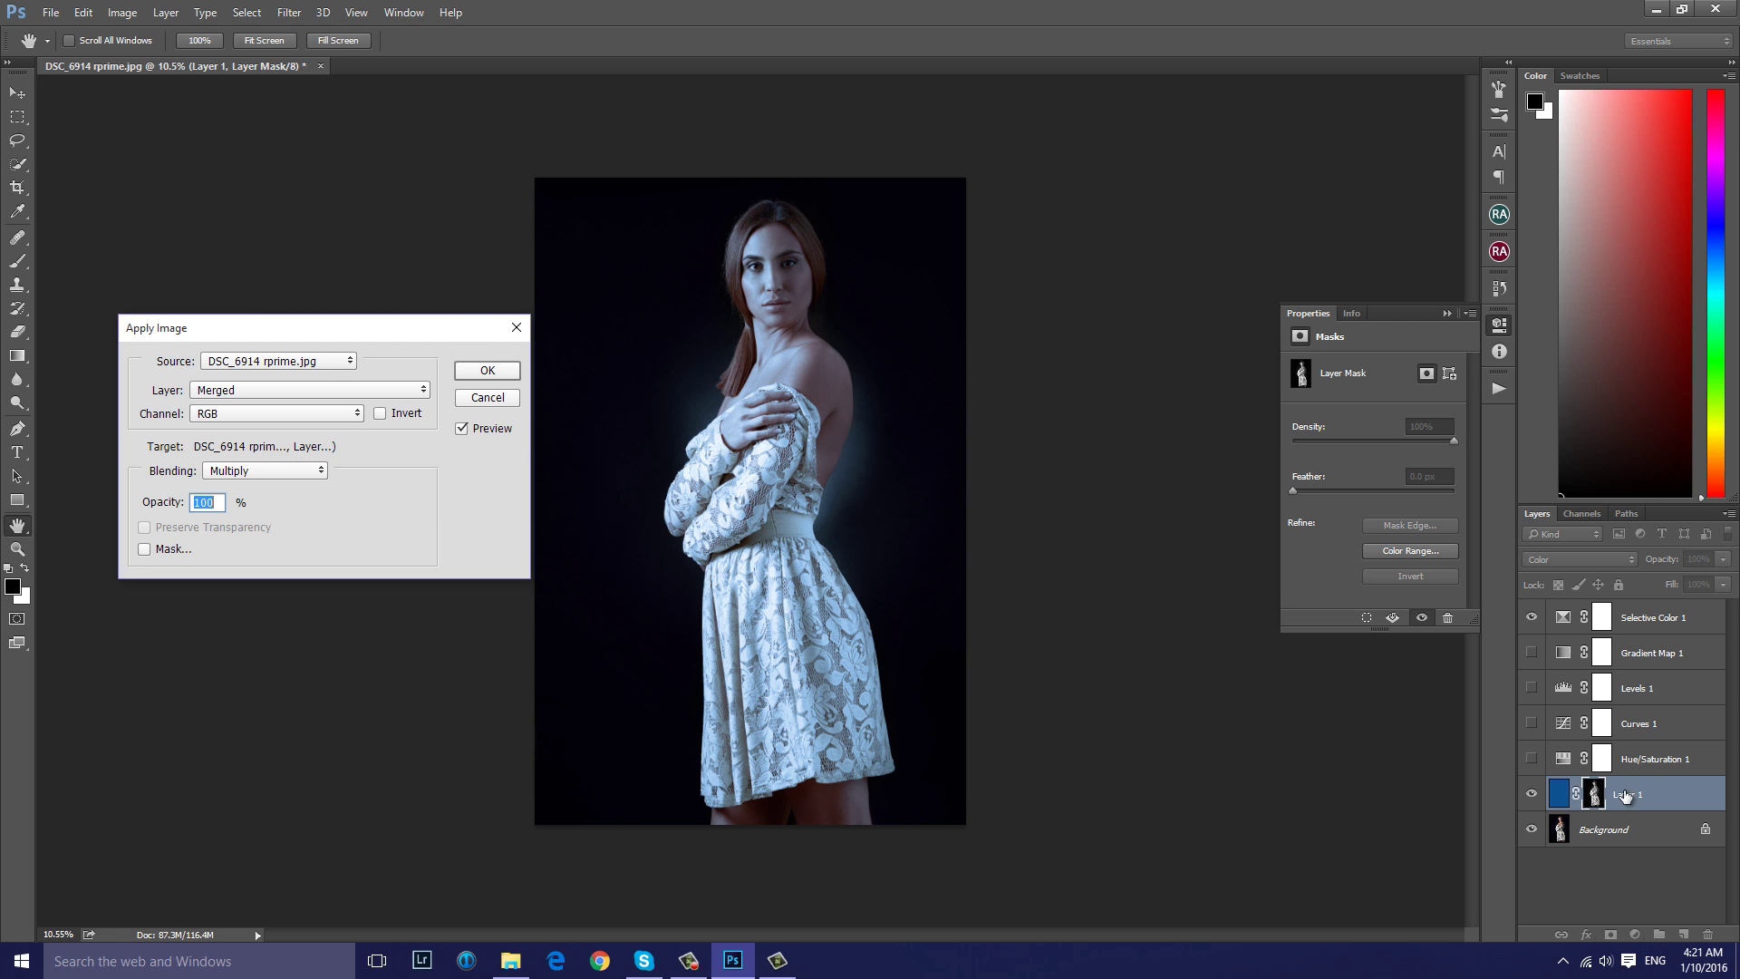
click(381, 414)
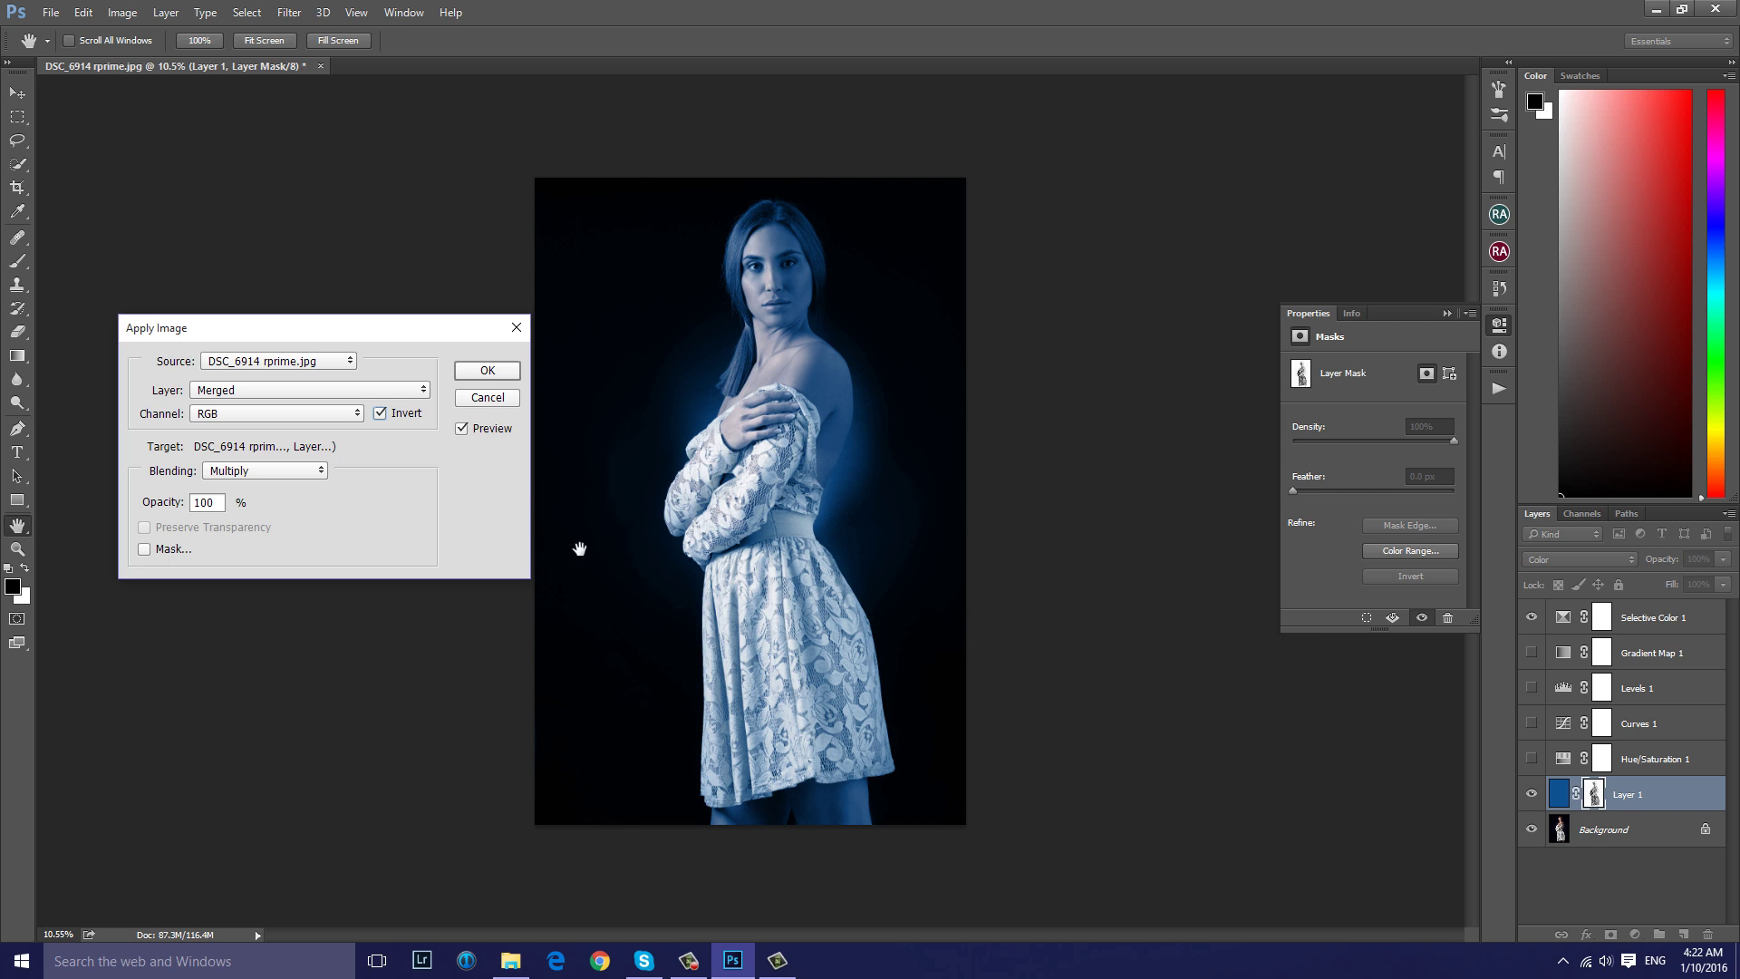
click(380, 413)
click(480, 374)
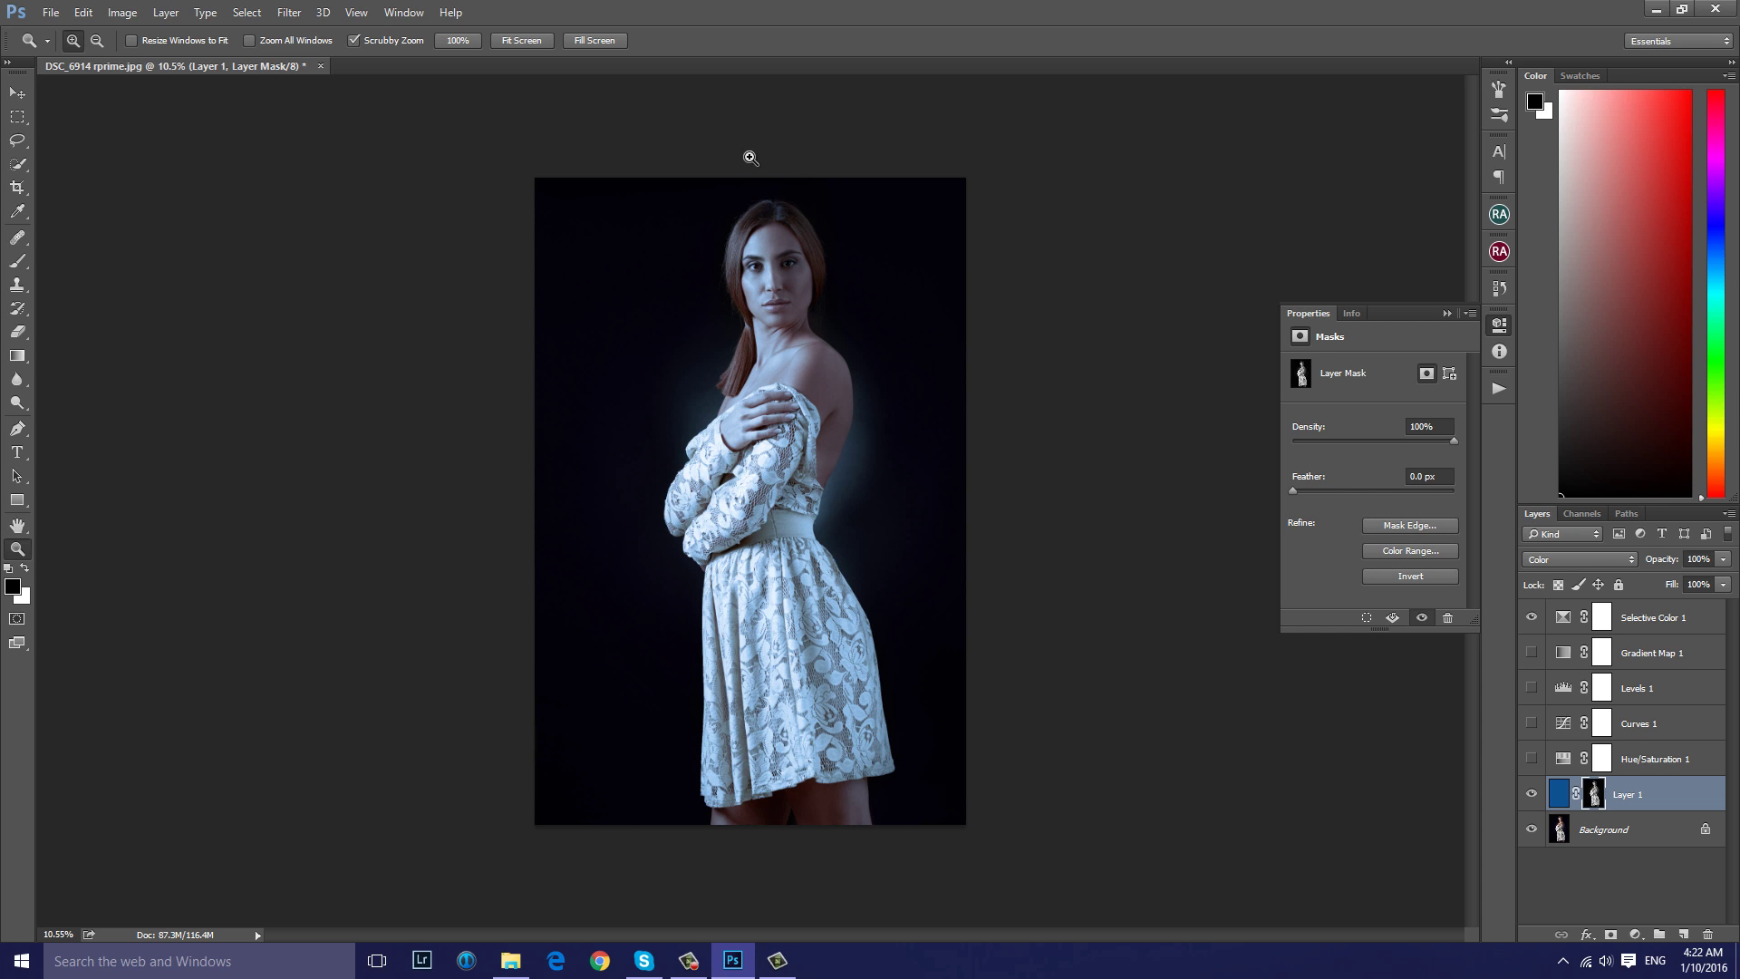
Shift the hue of Layer 1's blue fill by -133 with Hue/Saturation, targeting the fill rather than its mask
drag(763, 247, 765, 391)
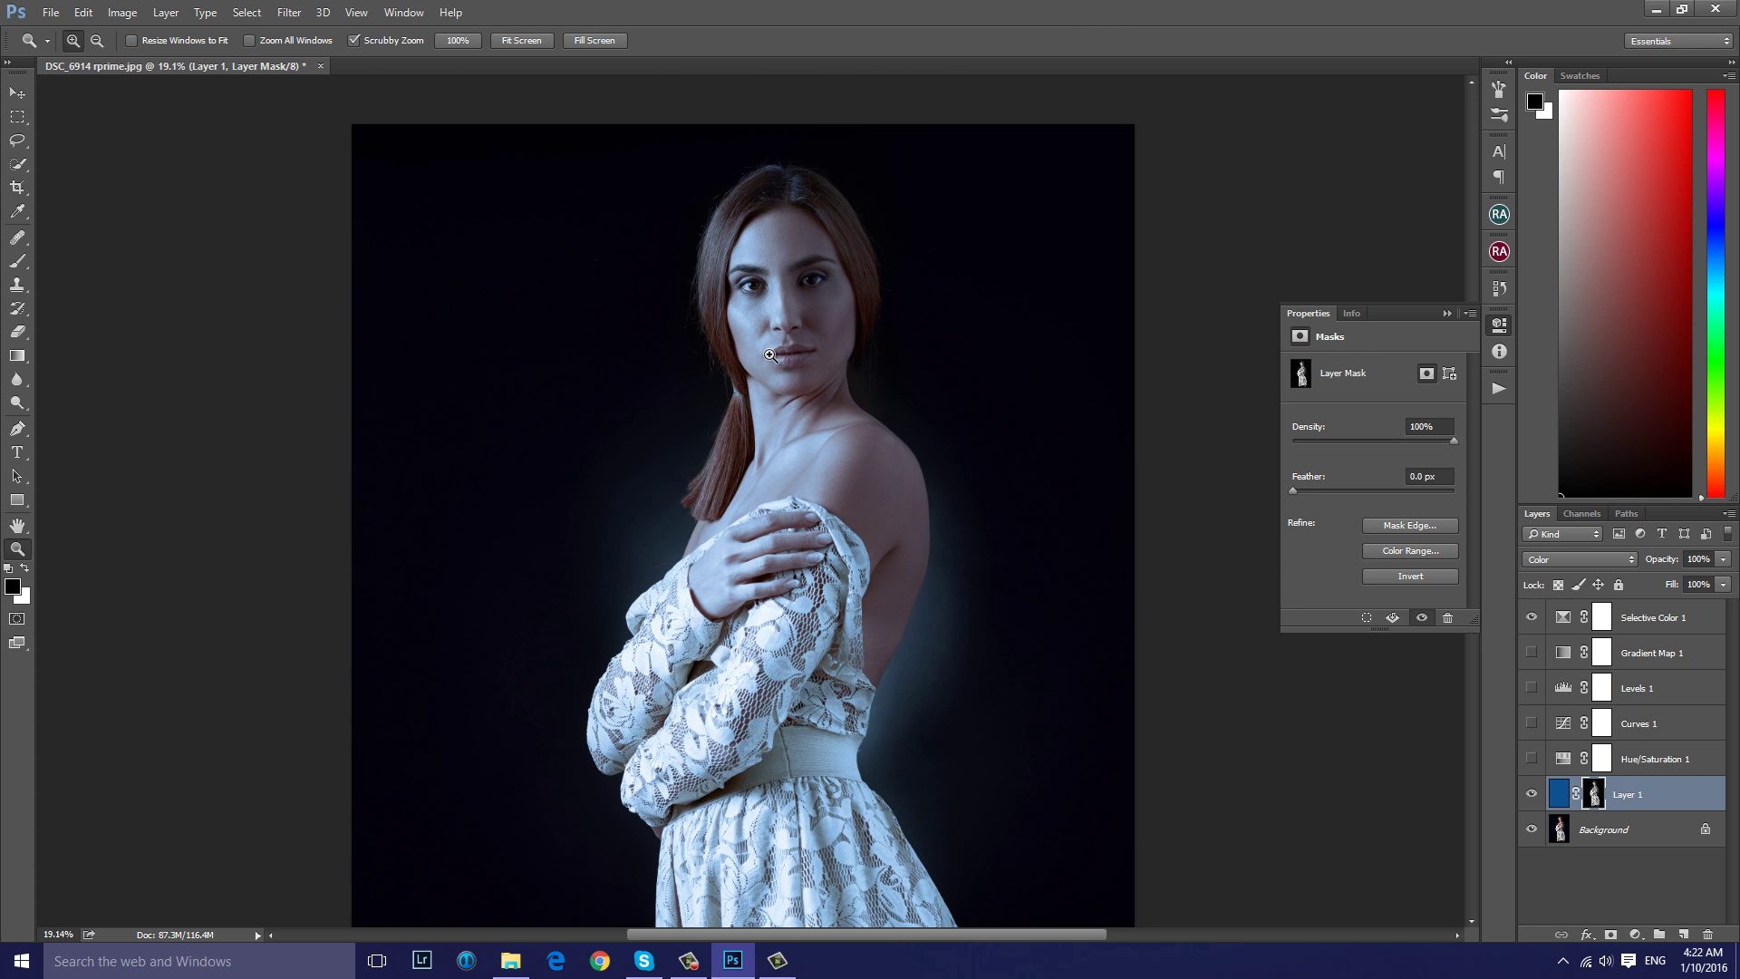
drag(835, 524, 861, 498)
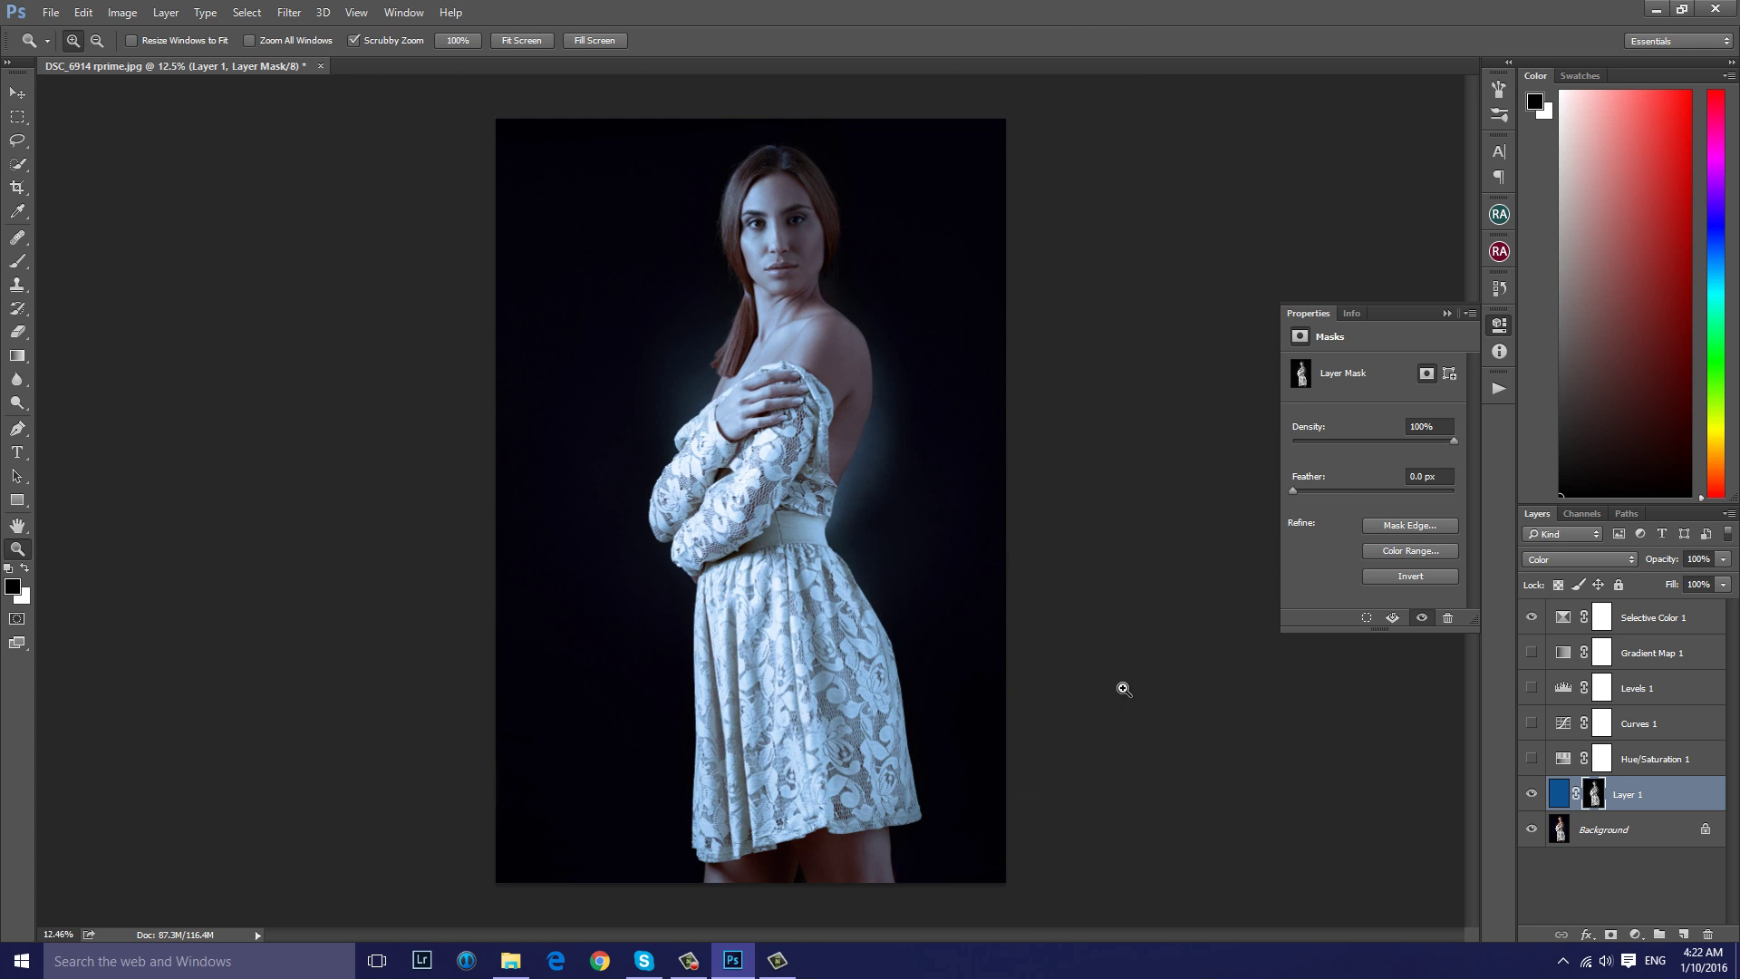
click(1559, 801)
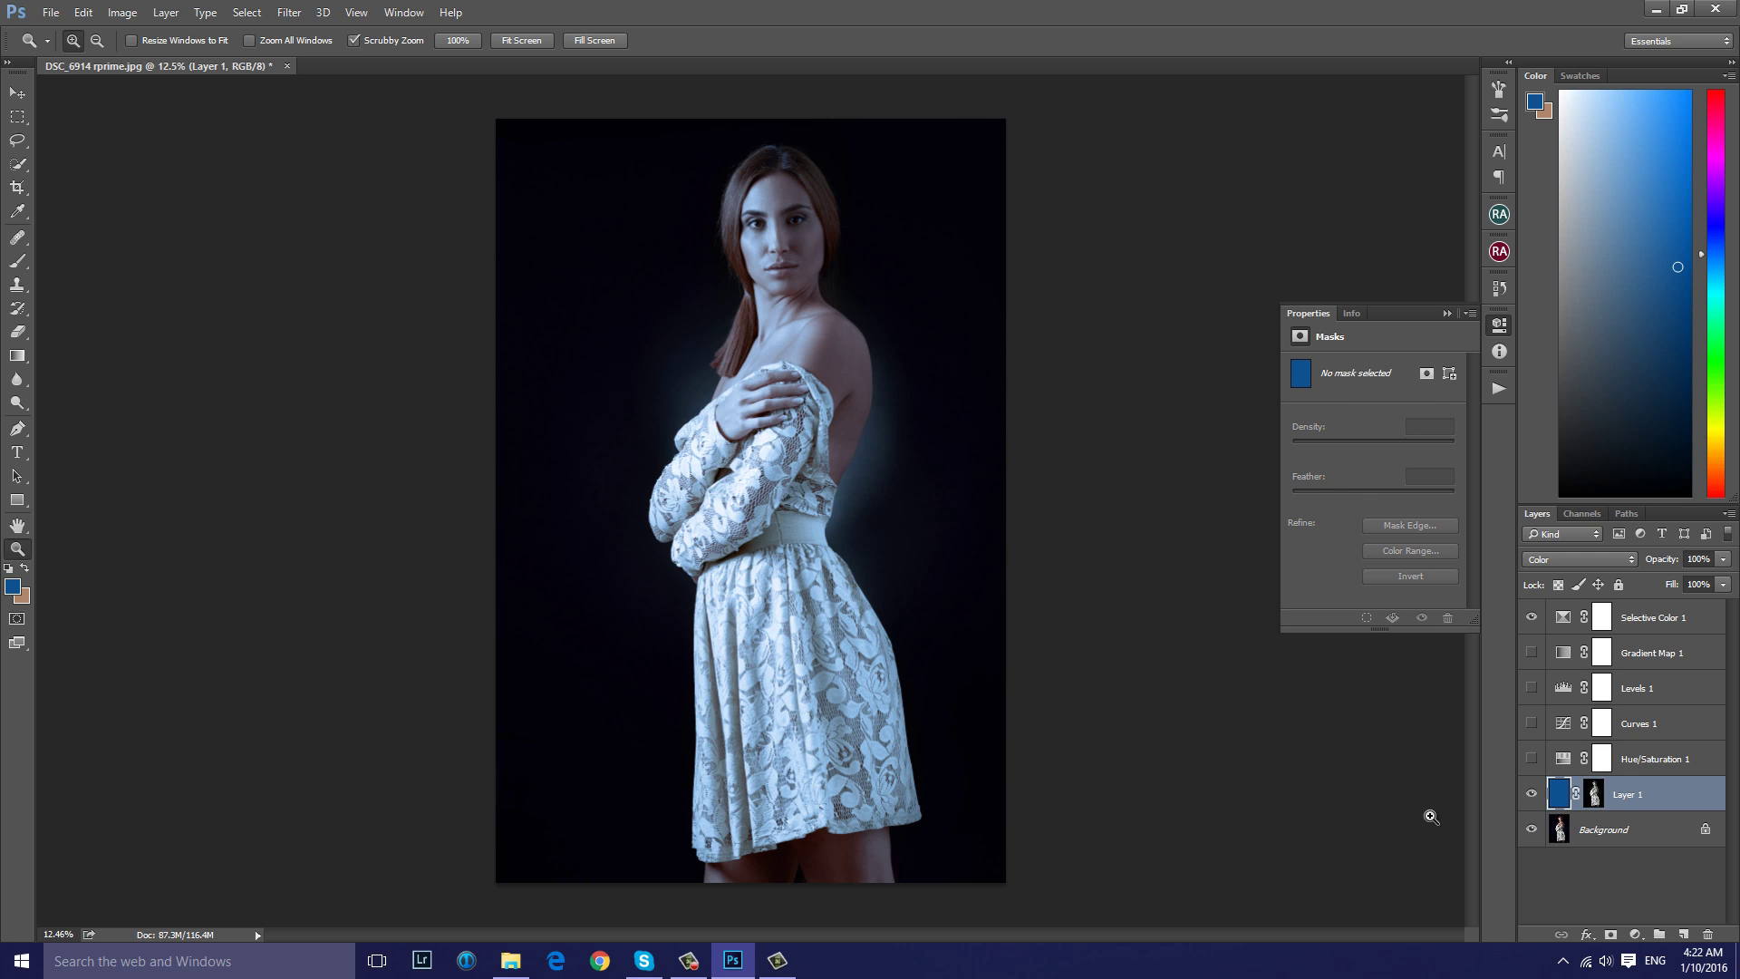
key(ctrl+u)
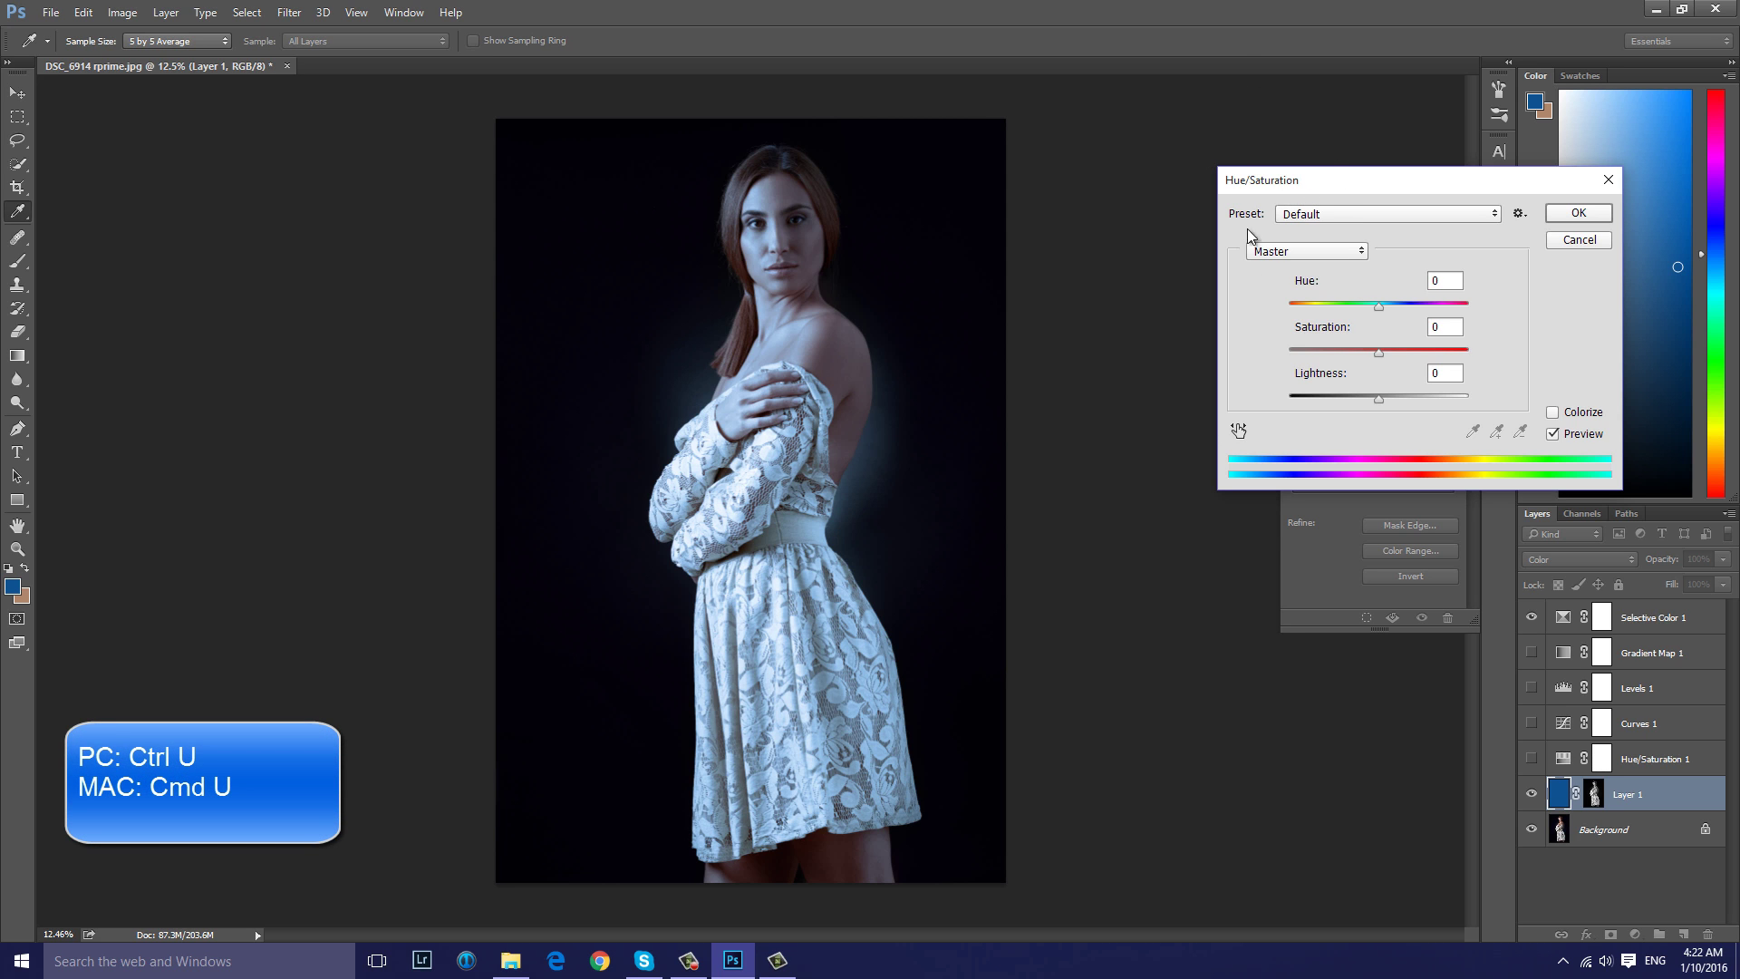
drag(1378, 307, 1307, 319)
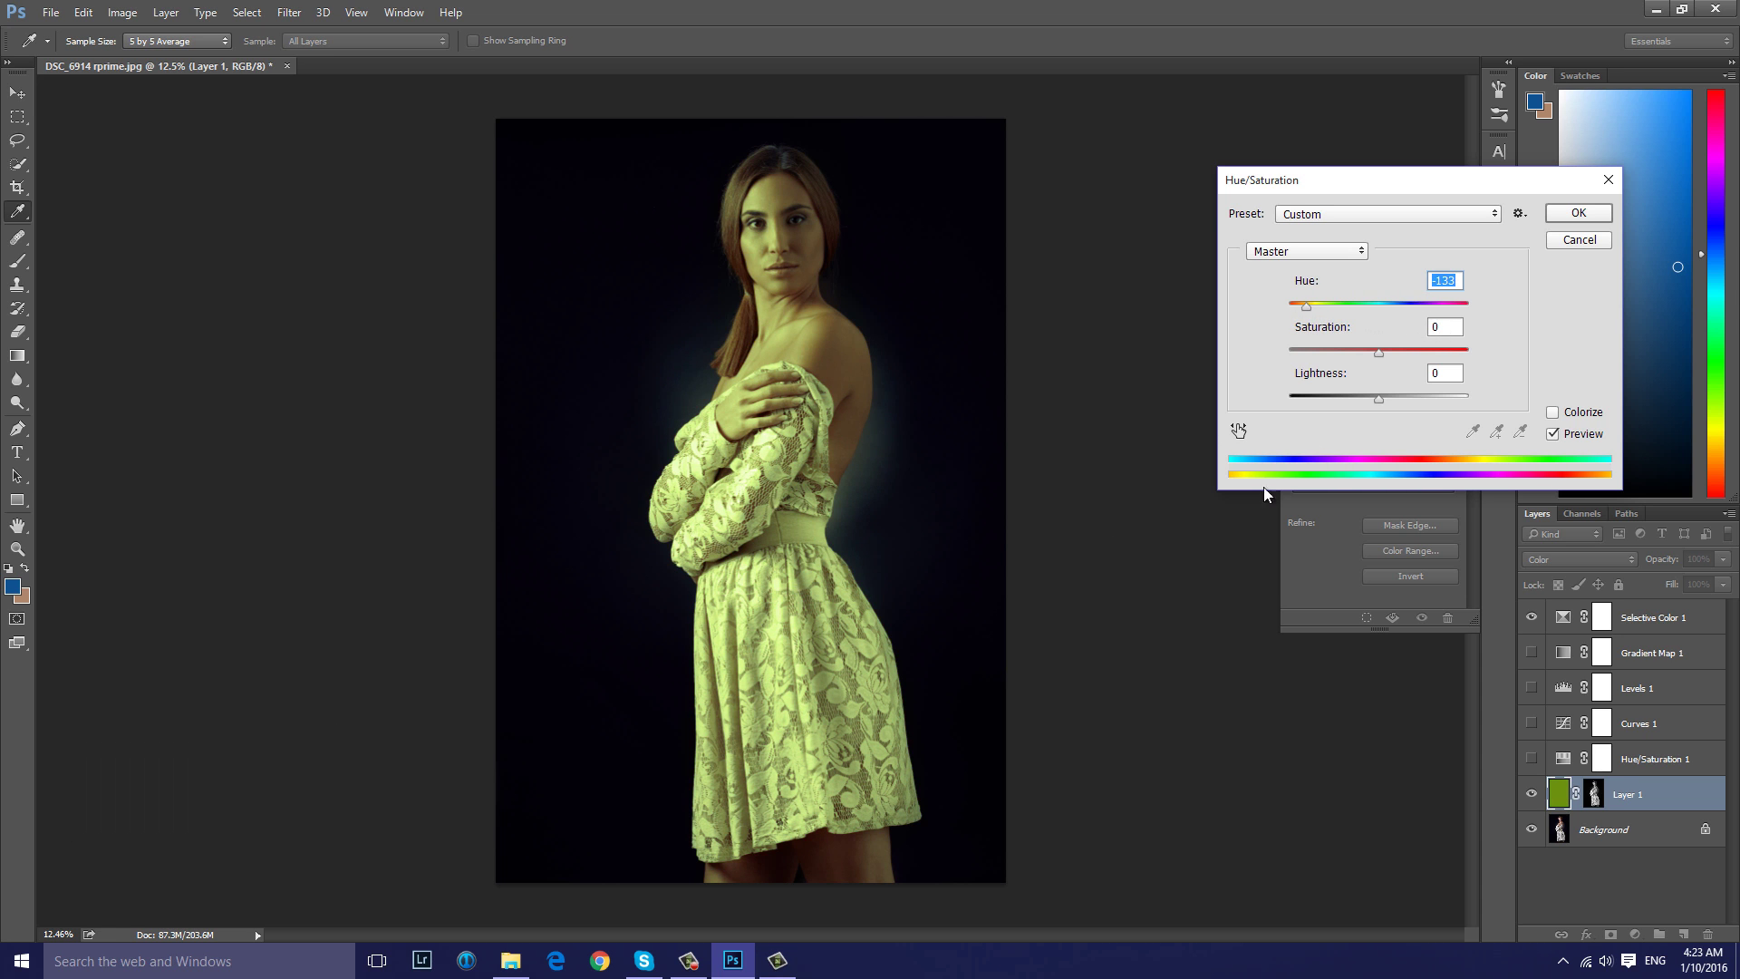
click(1574, 218)
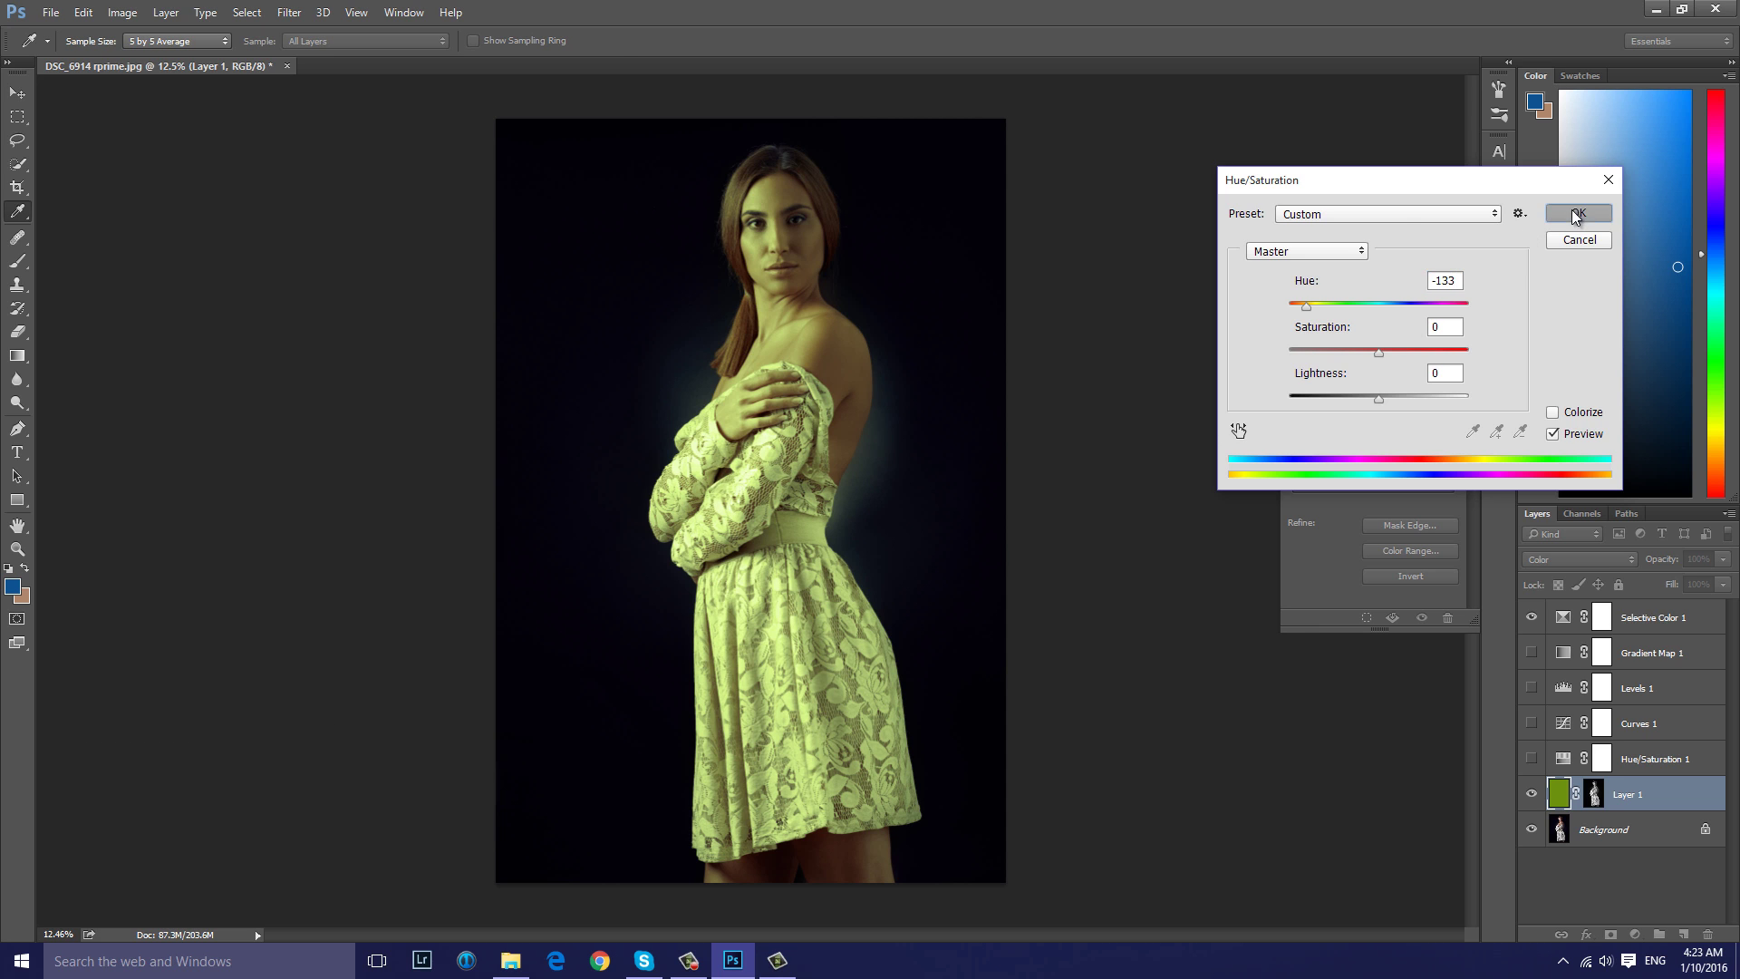
key(z)
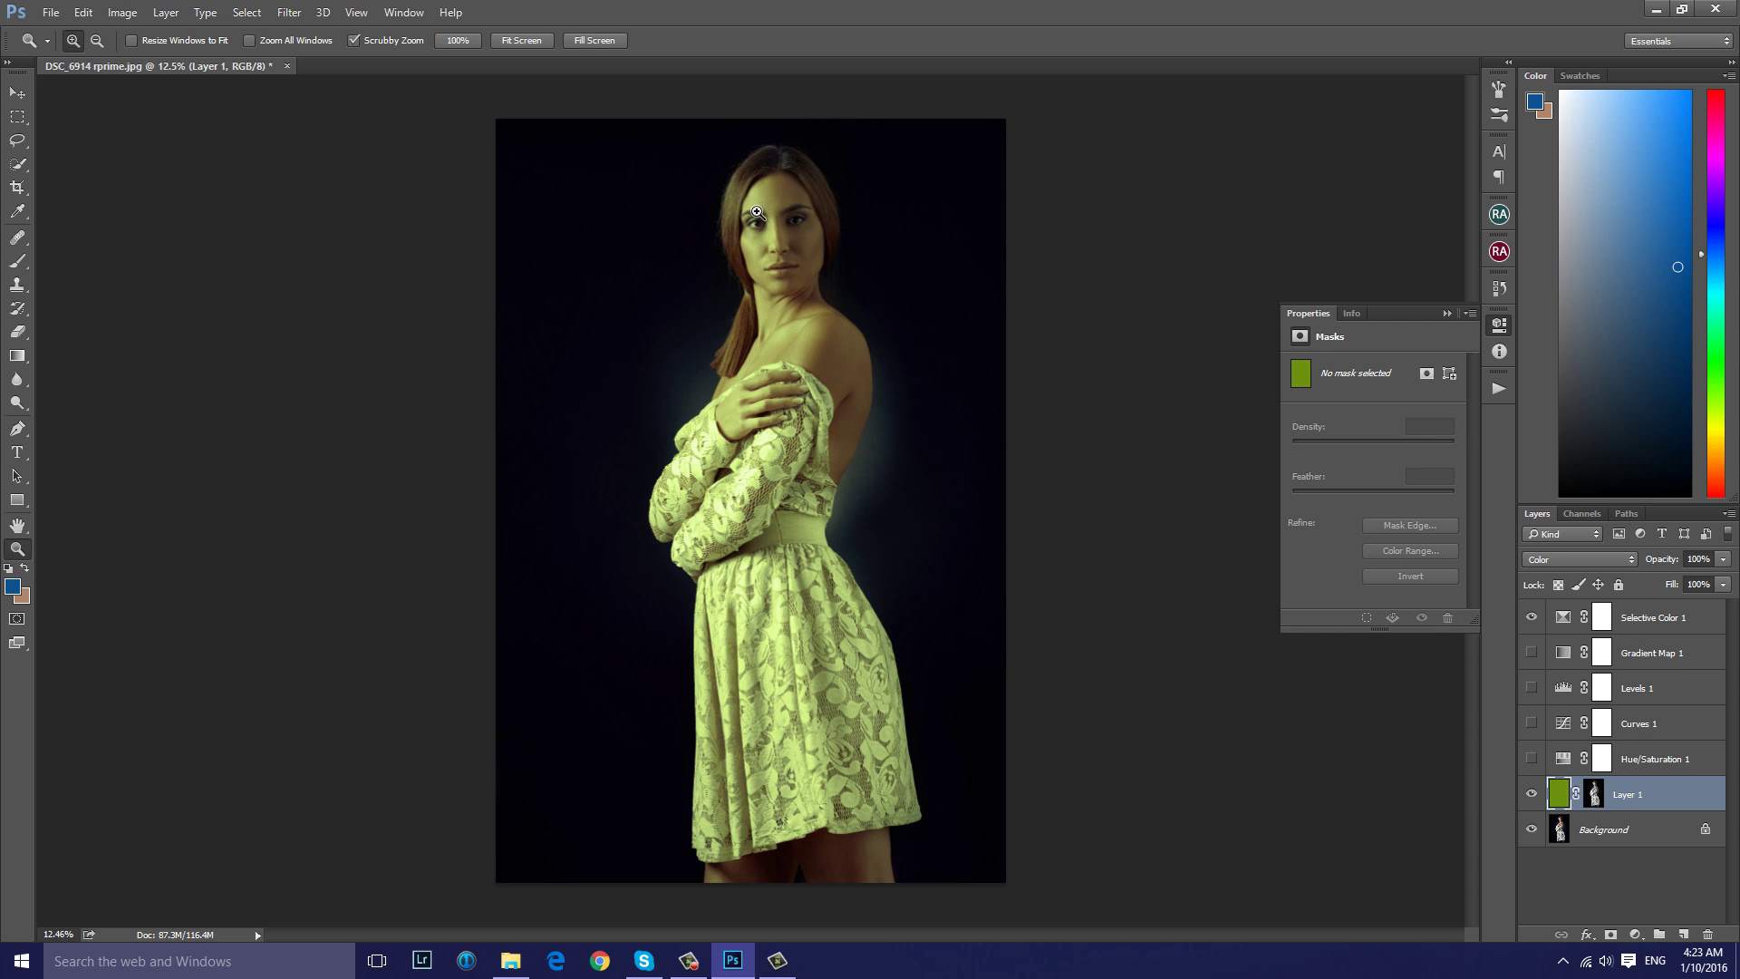
Darken Layer 1's mask with Levels by setting the midtone input to 0.31
key(d)
key(ctrl+backslash)
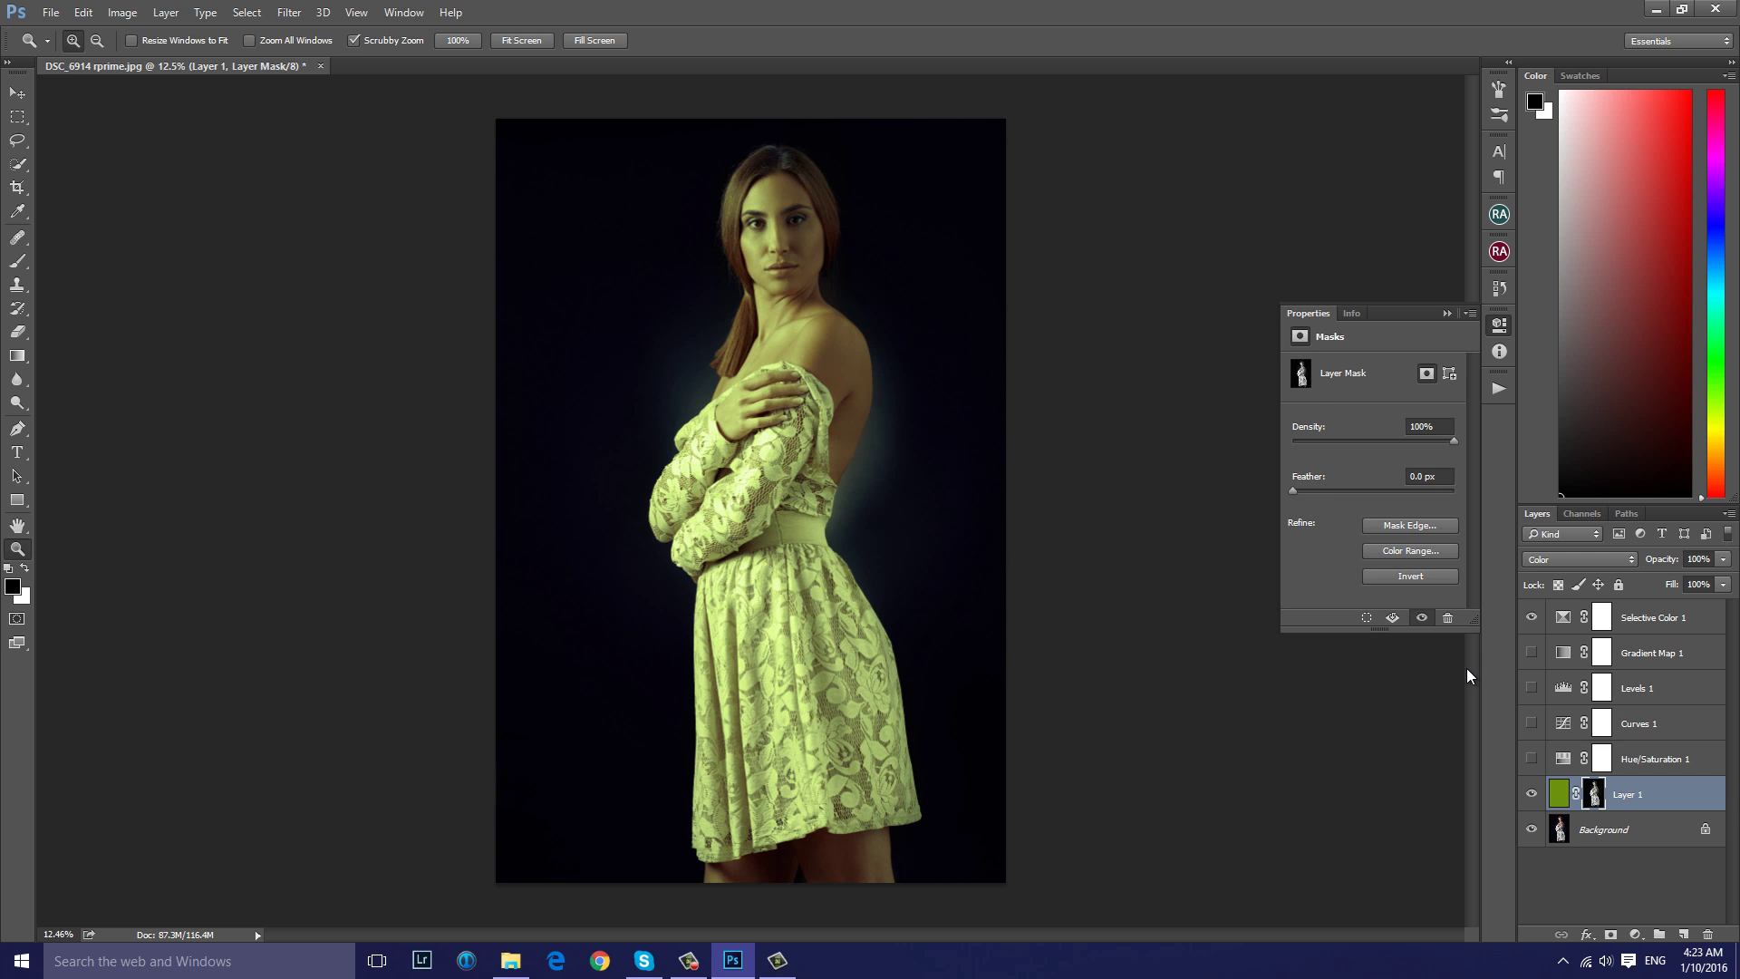
key(ctrl+l)
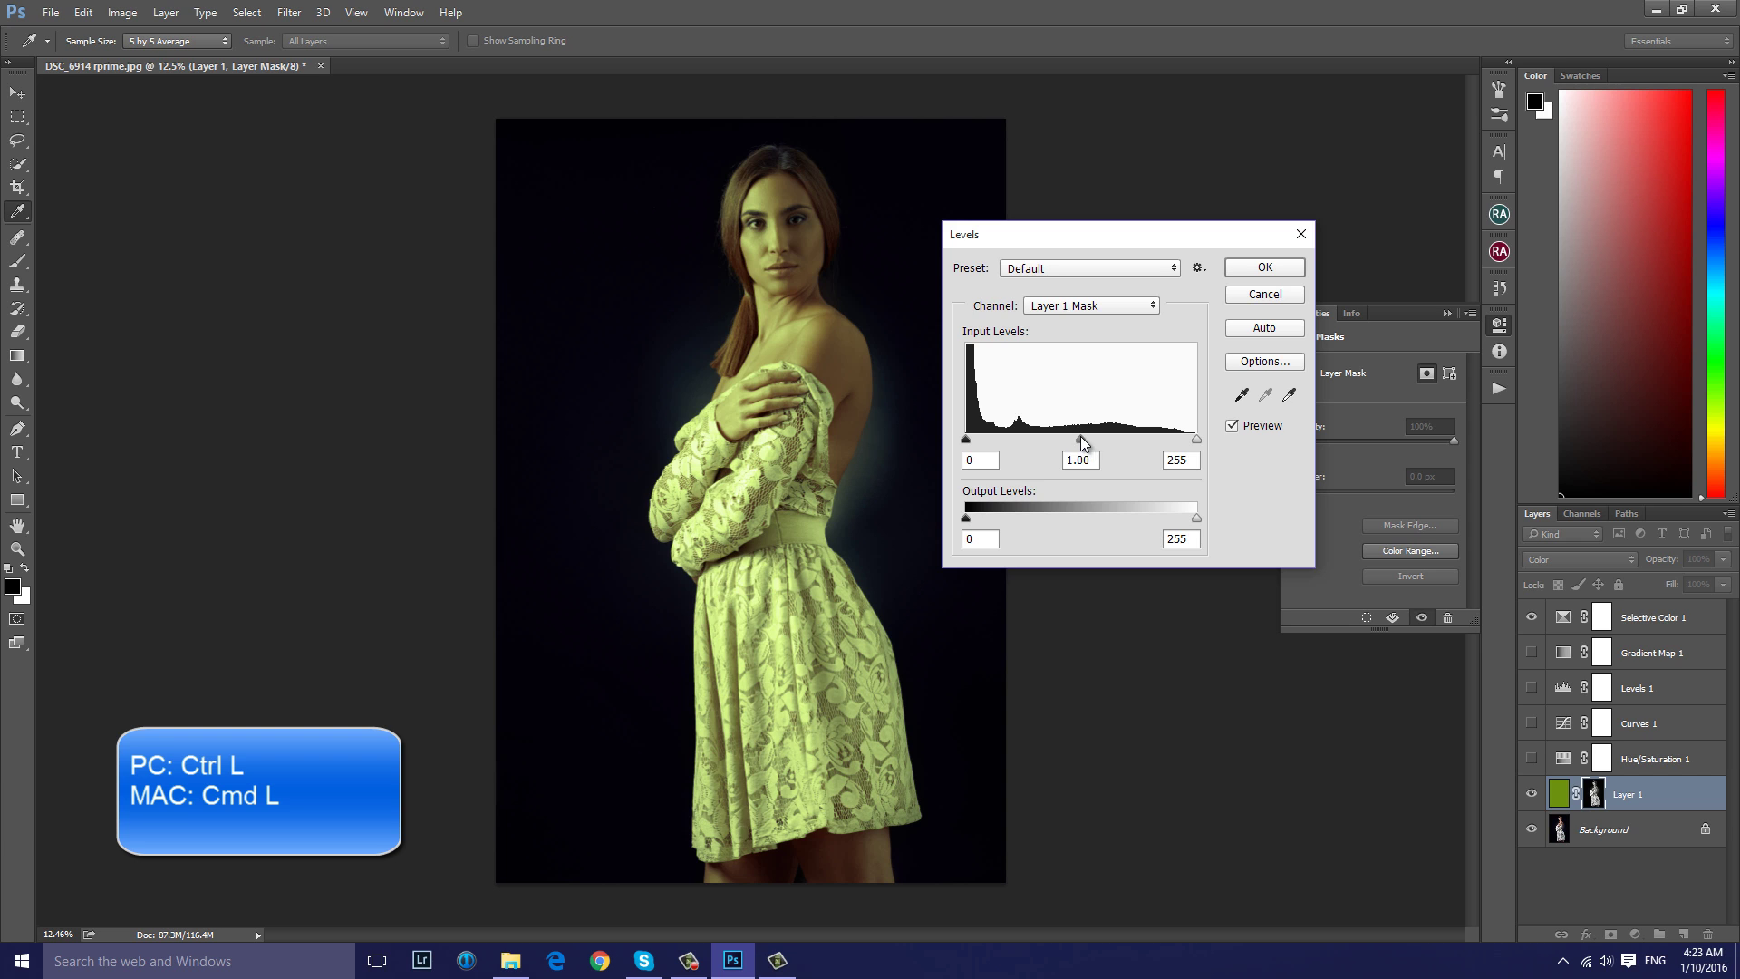
drag(1080, 436, 1154, 450)
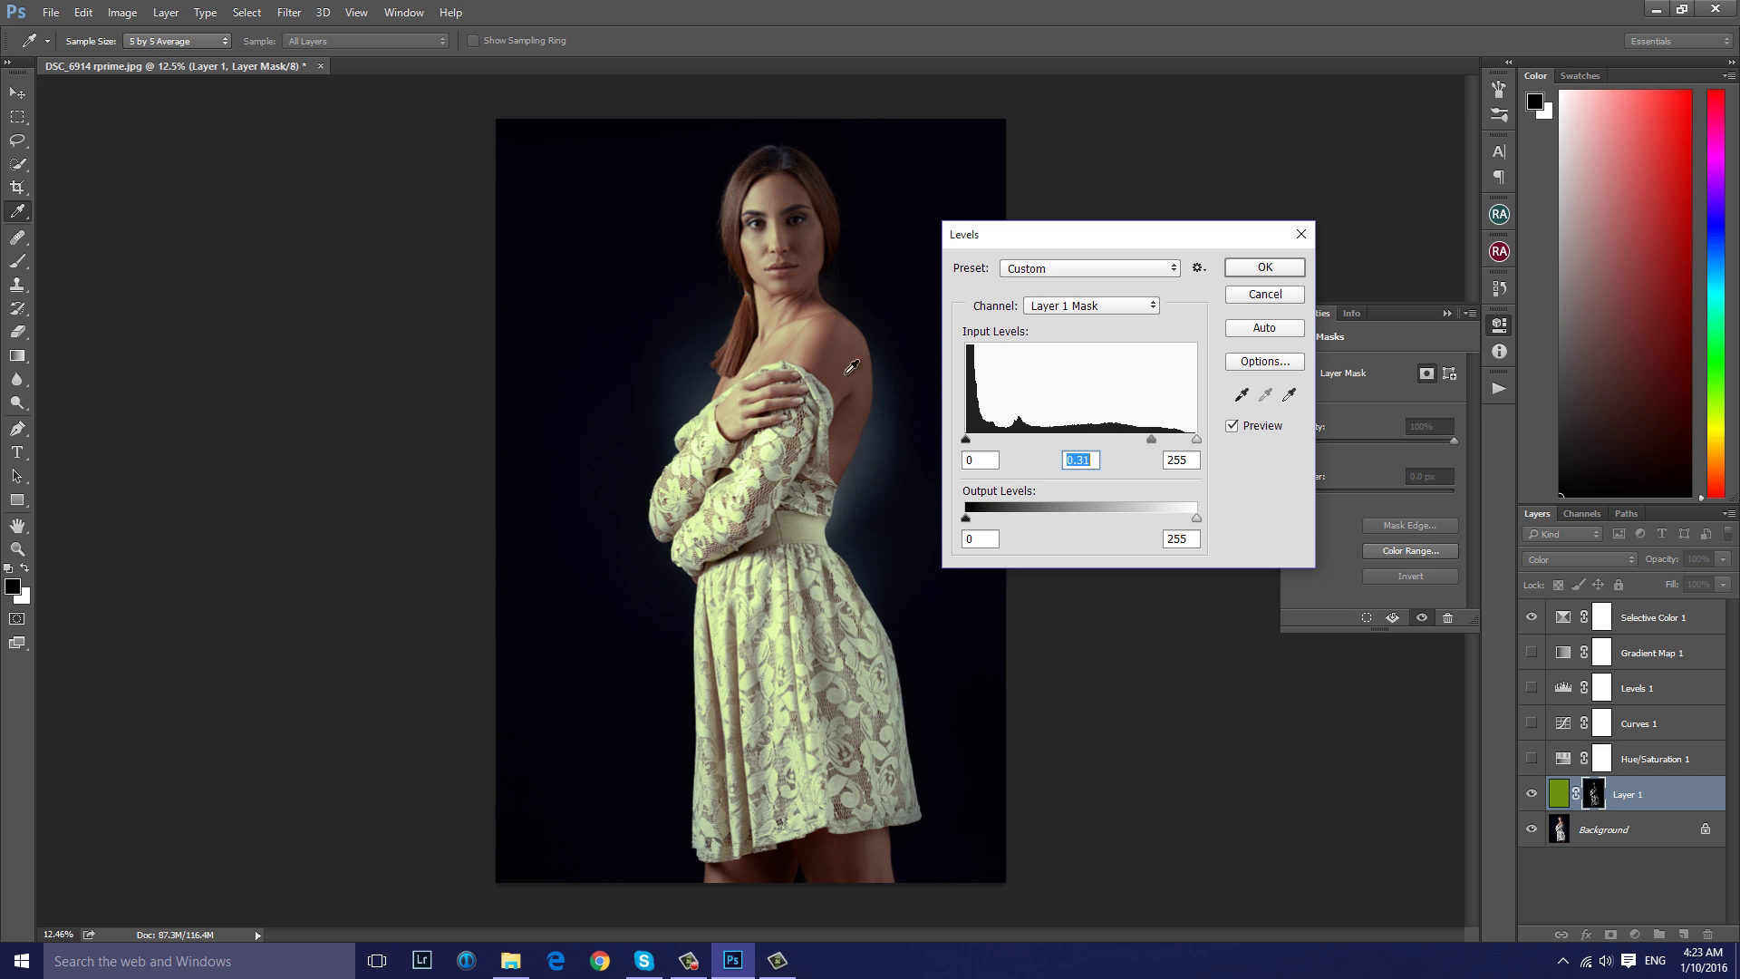
click(1250, 272)
key(z)
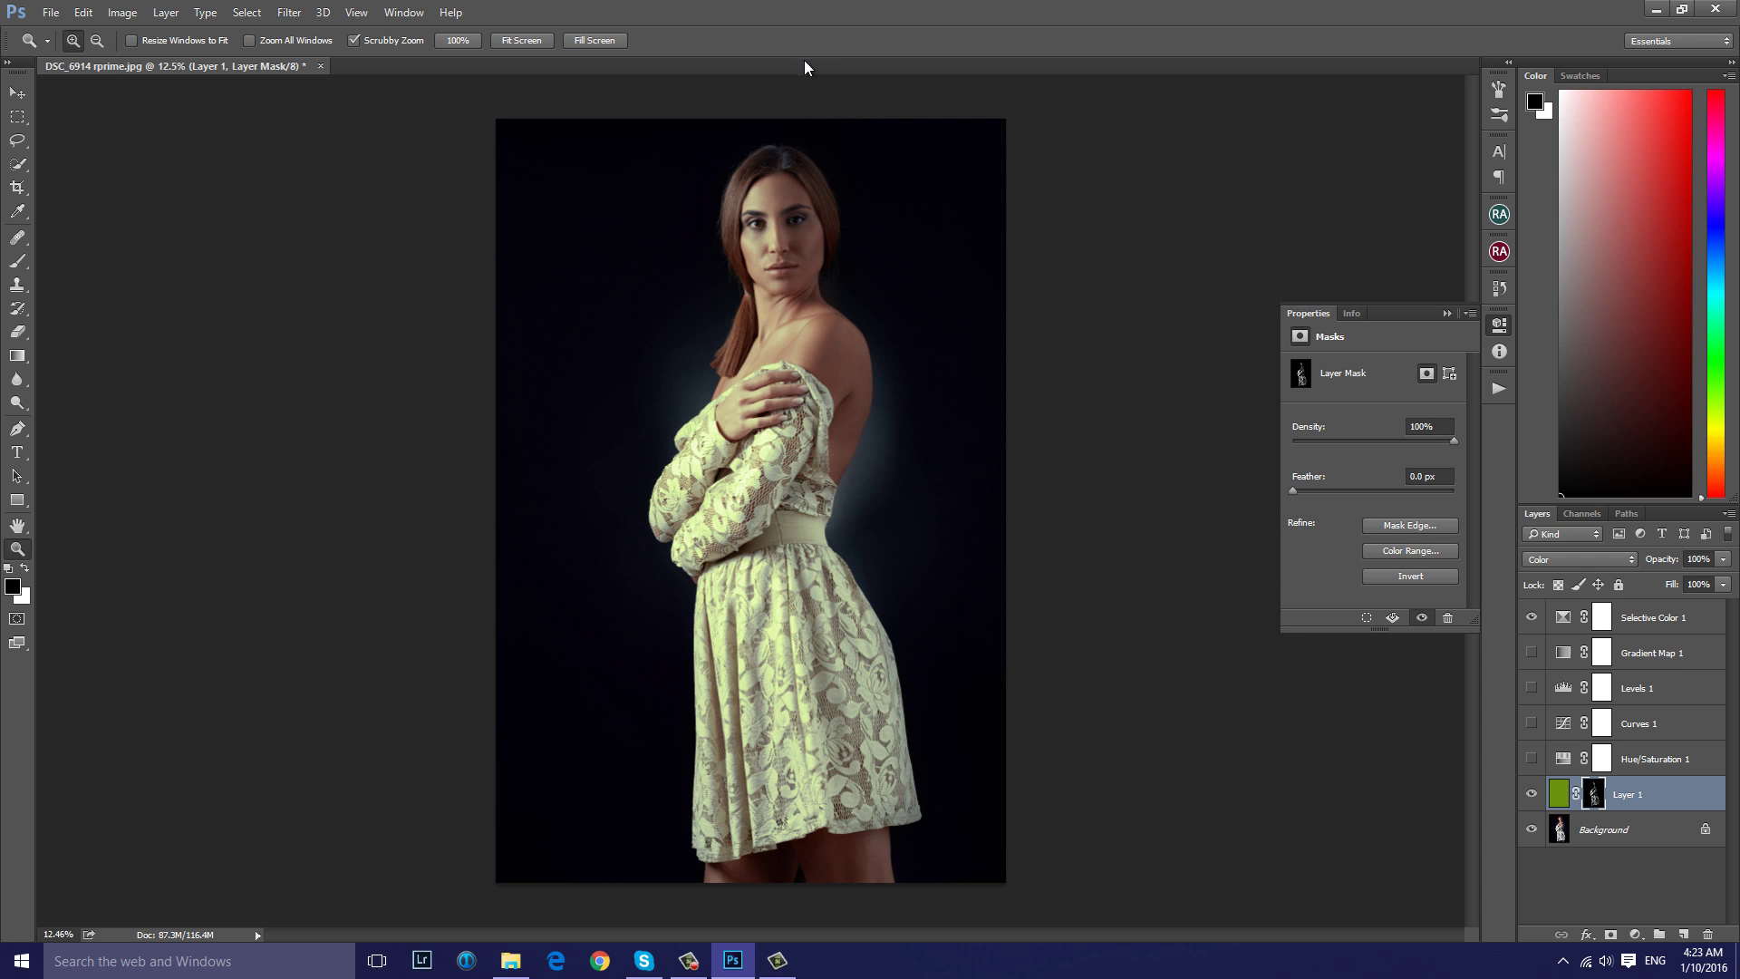